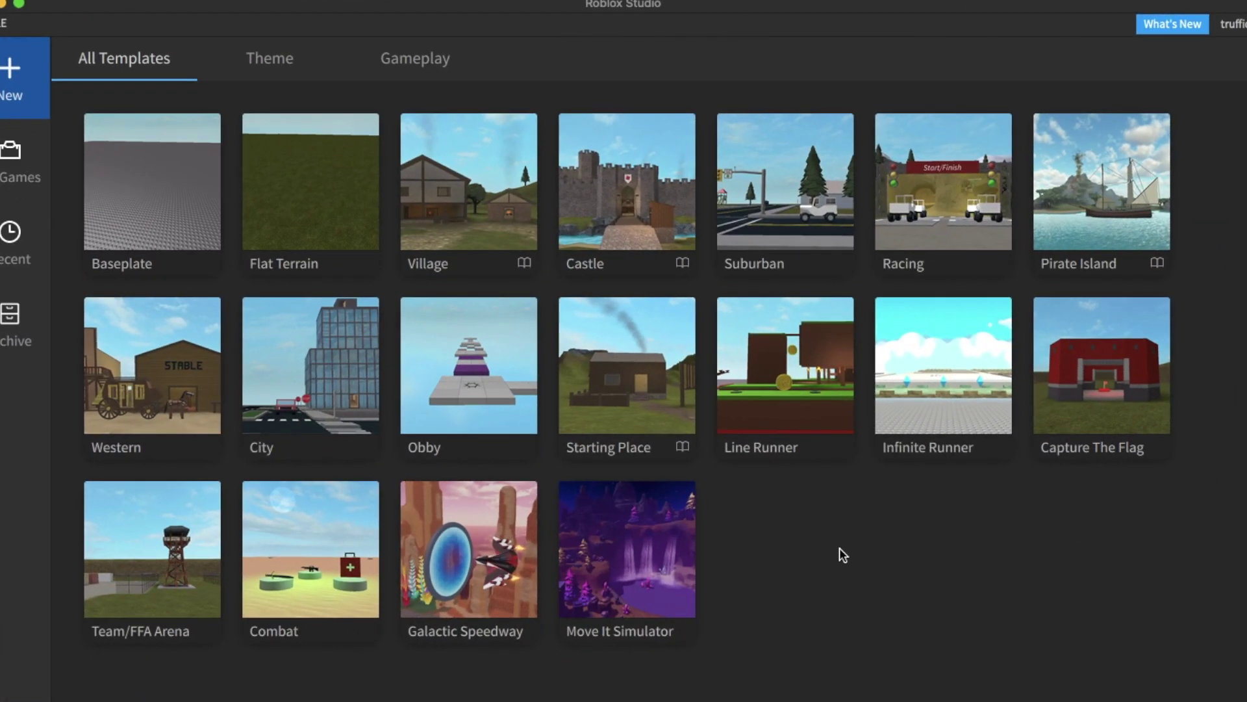
# Create a new Baseplate place and open the Load Character plugin.
pyautogui.click(156, 219)
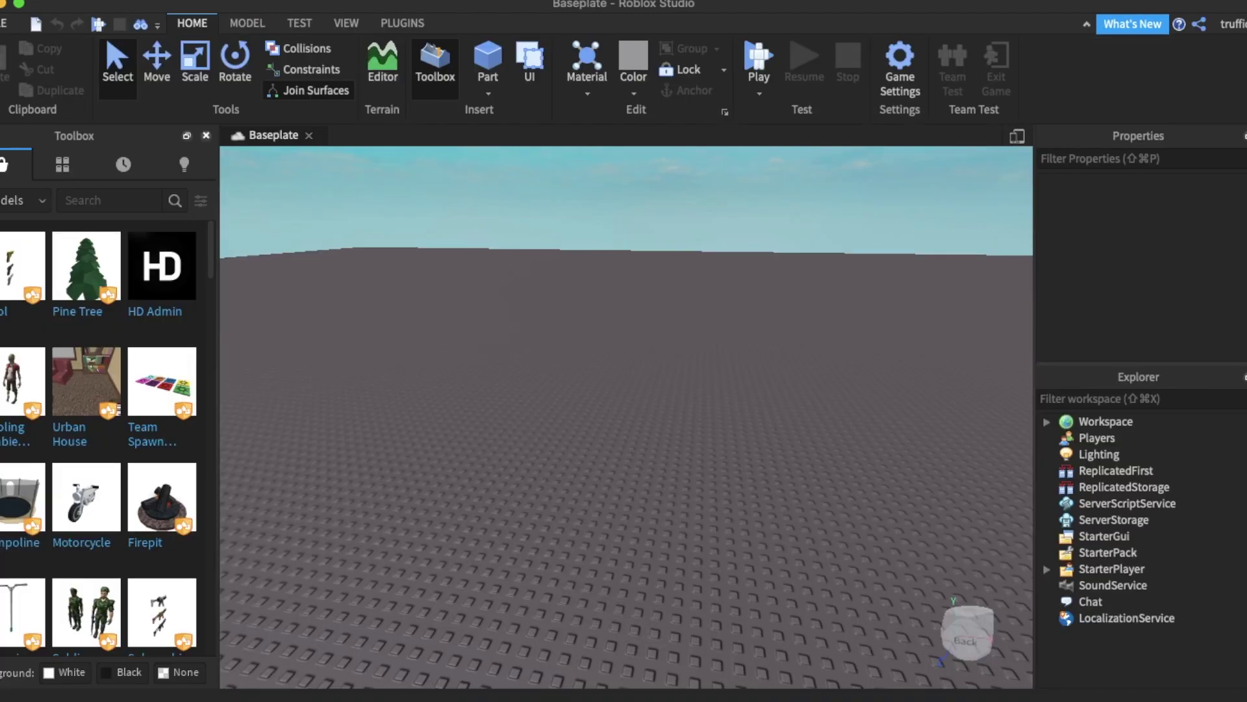
pyautogui.click(402, 22)
pyautogui.click(138, 73)
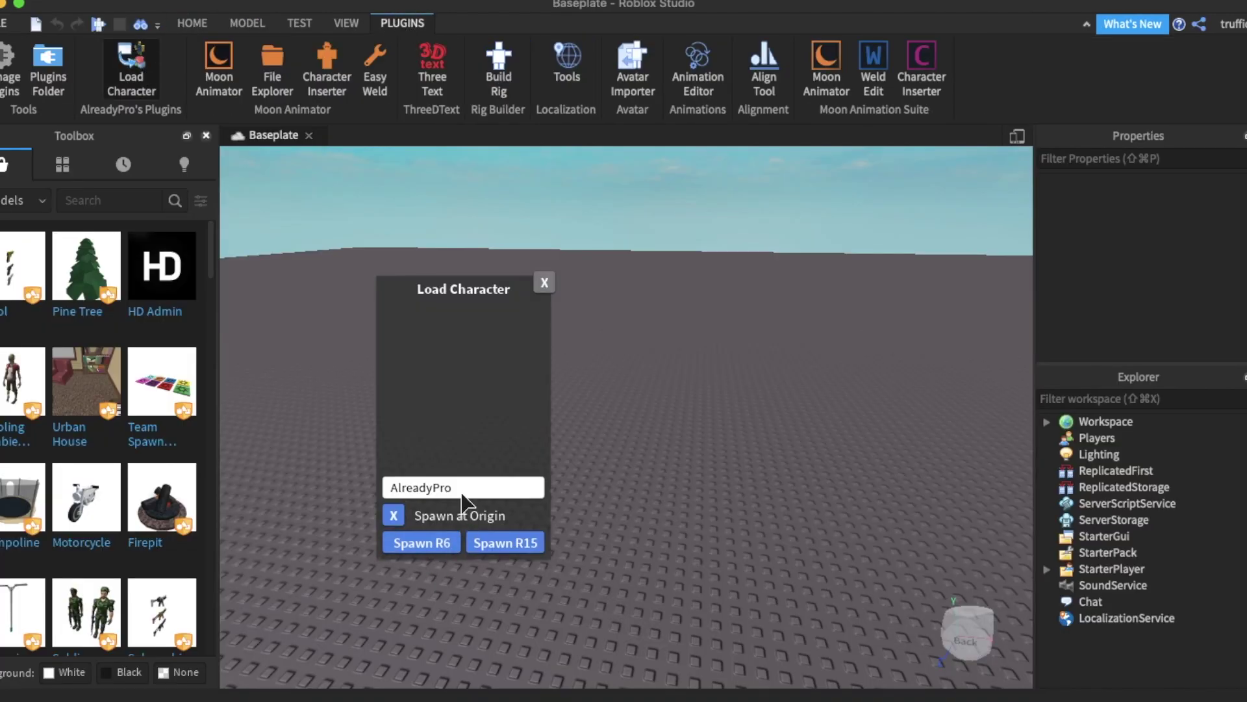
# Spawn the avatar for the account's username as an R6 character and close the Load Character window.
pyautogui.click(390, 488)
pyautogui.write('truffios')
pyautogui.click(546, 284)
pyautogui.press('f')
pyautogui.moveTo(714, 372); pyautogui.dragTo(714, 375, button='right')
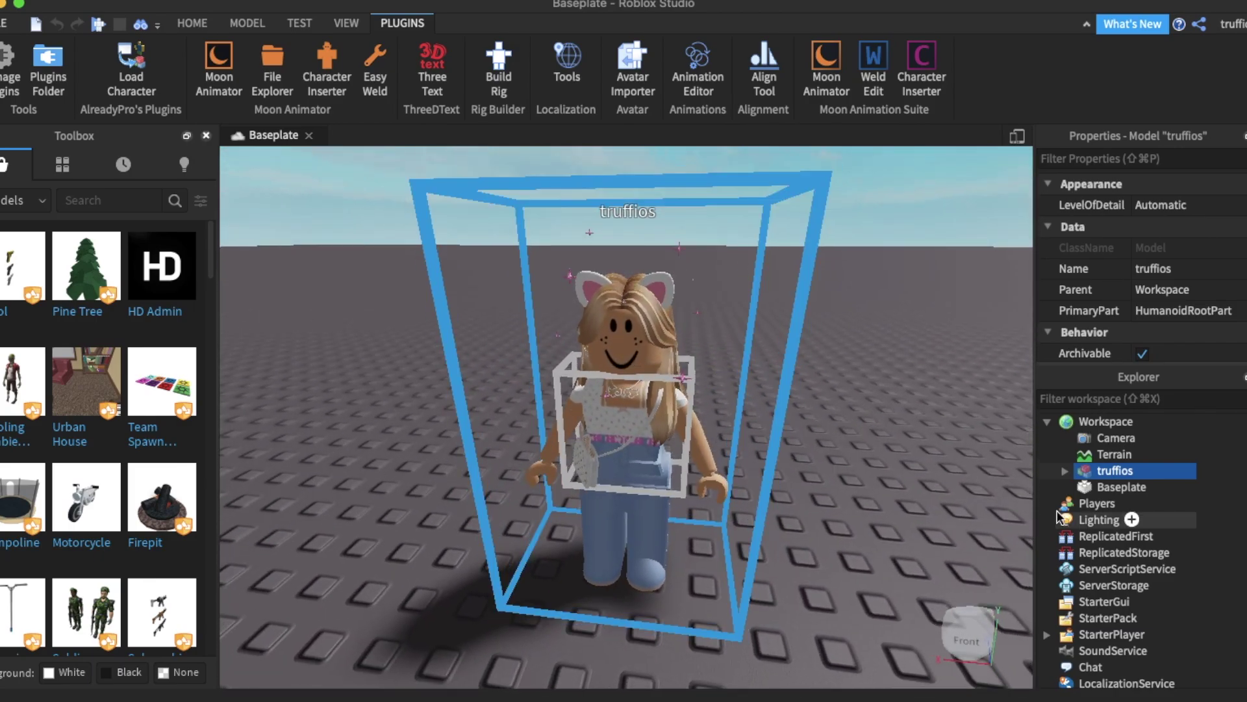
# Cut the character's accessories from Angel Wing Necklace through Hair out of the model.
pyautogui.click(1066, 470)
pyautogui.scroll(-1, 1117, 518)
pyautogui.click(1144, 536)
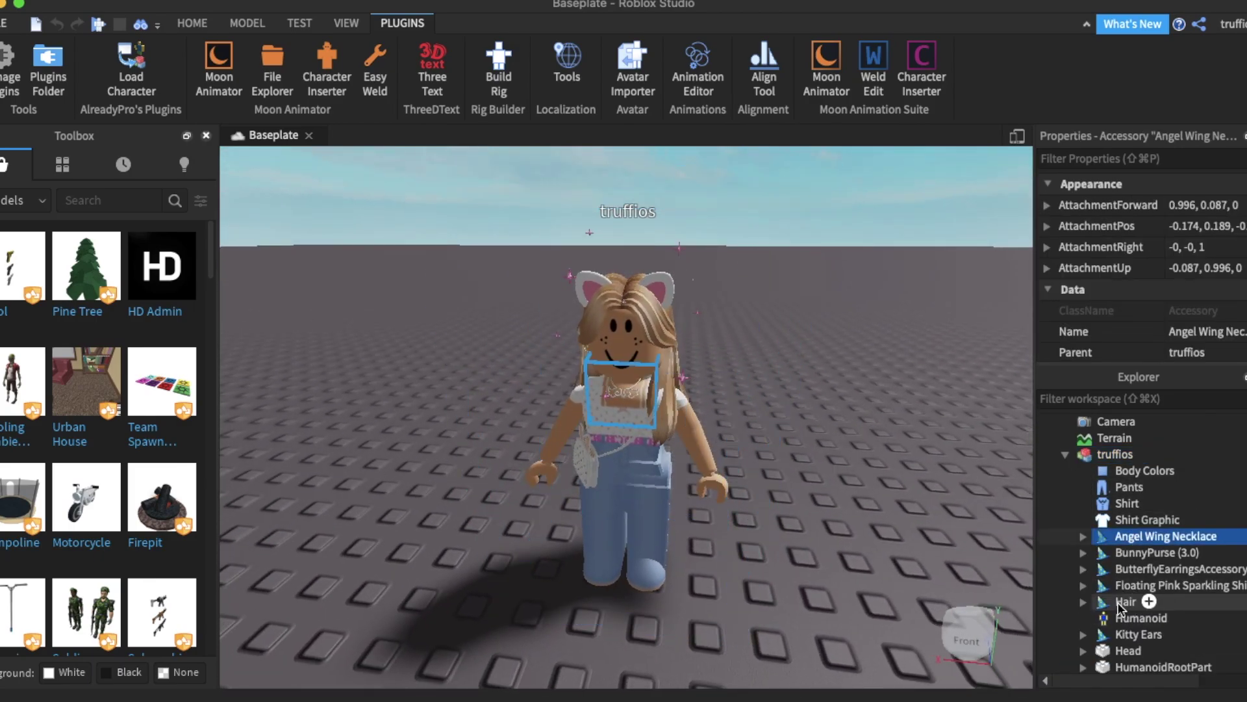
pyautogui.keyDown('shift'); pyautogui.click(1121, 603); pyautogui.keyUp('shift')
pyautogui.press('Delete')
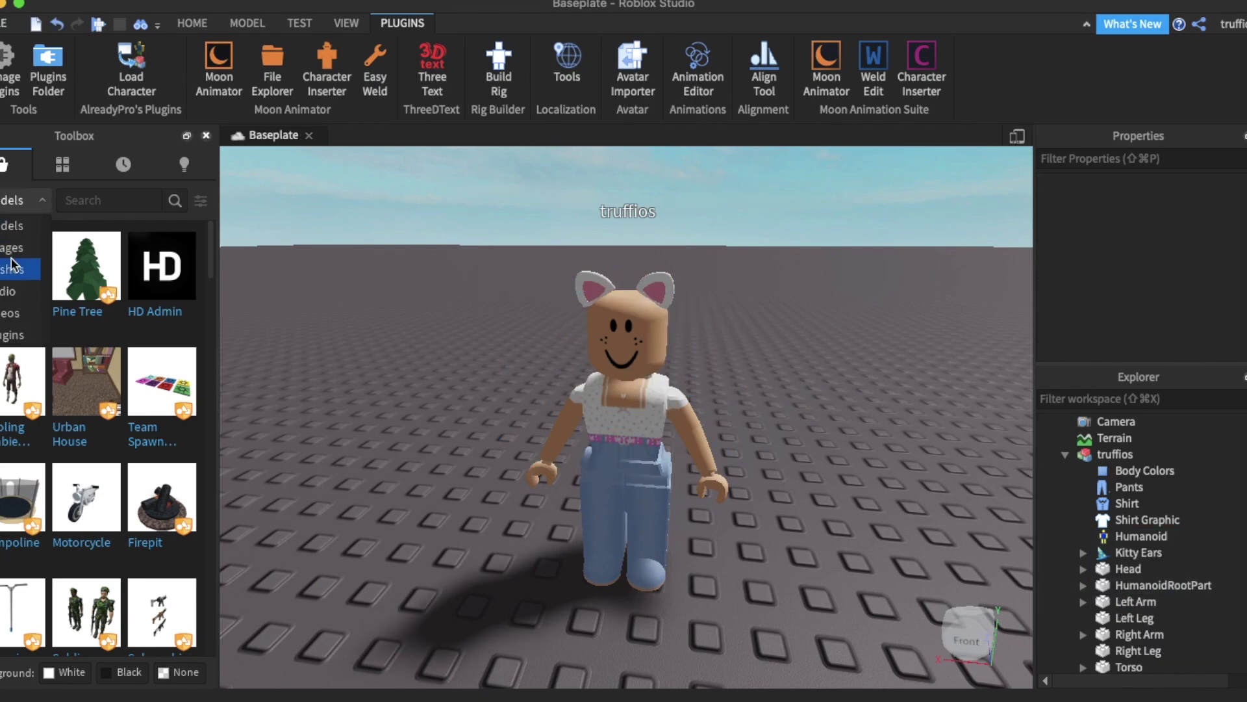
# Search the Toolbox images for "super happy".
pyautogui.click(26, 201)
pyautogui.click(11, 259)
pyautogui.click(100, 200)
pyautogui.write('super happy')
pyautogui.press('Return')
pyautogui.moveTo(78, 438); pyautogui.dragTo(613, 331)
pyautogui.click(18, 430)
pyautogui.click(1102, 462)
pyautogui.press('Delete')
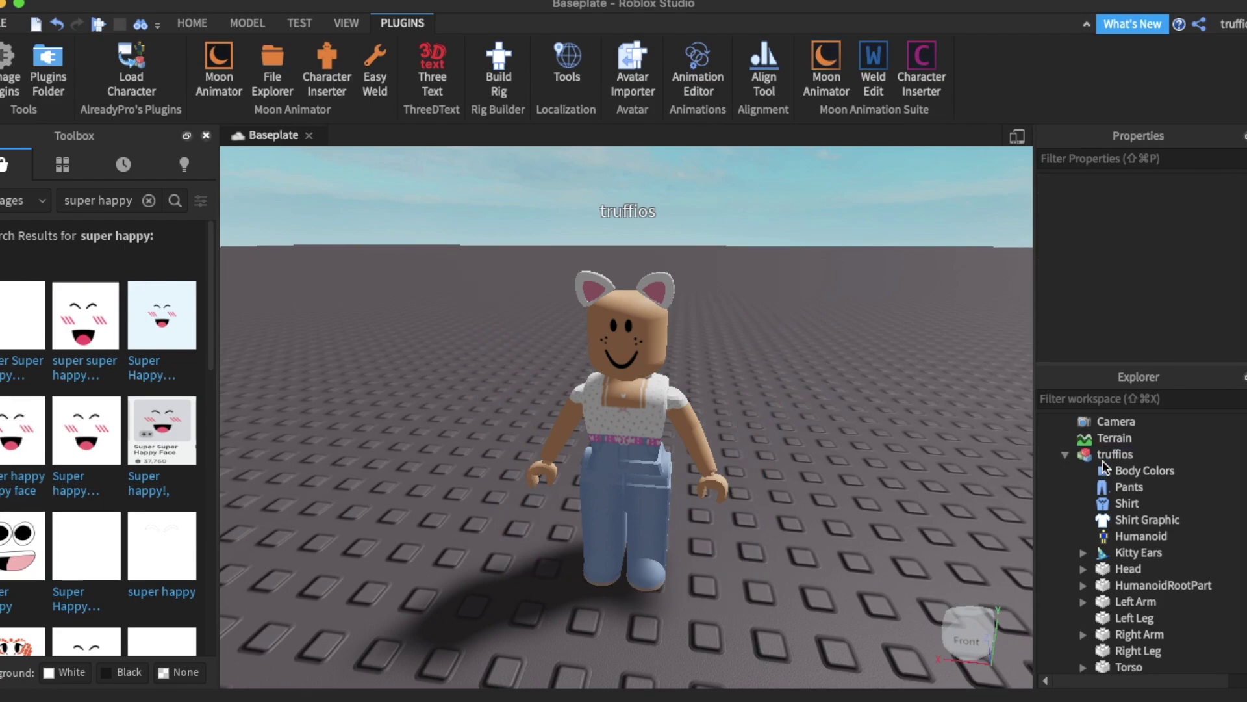
# Delete the existing face decal from the character's Head.
pyautogui.click(1103, 462)
pyautogui.click(1084, 569)
pyautogui.scroll(-1, 1100, 587)
pyautogui.click(1123, 617)
pyautogui.press('Delete')
# Try a super happy face image as the decal on the character's Head and remove it.
pyautogui.click(18, 430)
pyautogui.moveTo(847, 406); pyautogui.dragTo(862, 407, button='right')
pyautogui.scroll(4, 863, 412)
pyautogui.click(622, 284)
pyautogui.moveTo(1111, 422); pyautogui.dragTo(1133, 552)
pyautogui.click(874, 475)
pyautogui.moveTo(874, 475); pyautogui.dragTo(856, 475, button='right')
pyautogui.click(1180, 635)
pyautogui.press('Delete')
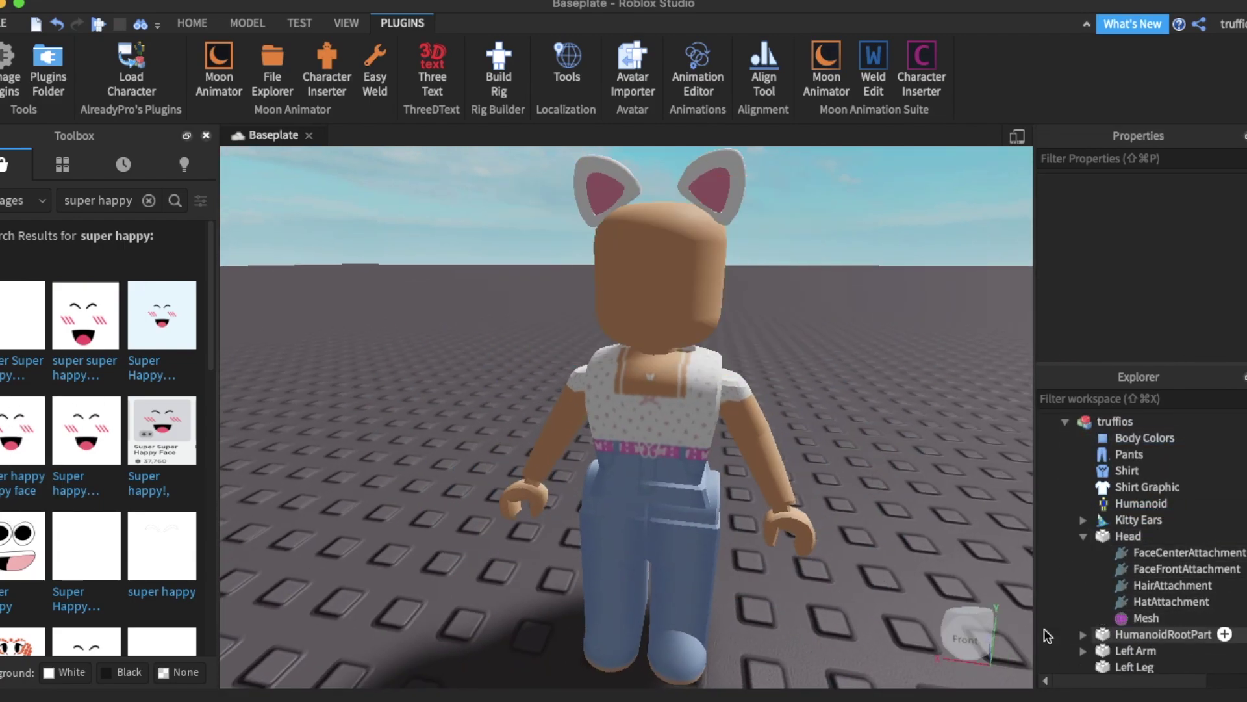
# Try a different super happy image on the Head and delete that decal.
pyautogui.click(87, 434)
pyautogui.moveTo(1122, 422); pyautogui.dragTo(1129, 553)
pyautogui.click(949, 510)
pyautogui.moveTo(948, 511); pyautogui.dragTo(936, 511, button='right')
pyautogui.click(1178, 635)
pyautogui.press('Delete')
# Insert the Super Super Happy Face image and move its decal into the character's Head.
pyautogui.scroll(-6, 75, 458)
pyautogui.click(86, 484)
pyautogui.moveTo(1124, 425); pyautogui.dragTo(1113, 553)
pyautogui.click(955, 514)
# Paste the five cut accessories back into the character model.
pyautogui.press('super+v')
pyautogui.moveTo(1101, 485); pyautogui.dragTo(1098, 504)
pyautogui.click(1066, 422)
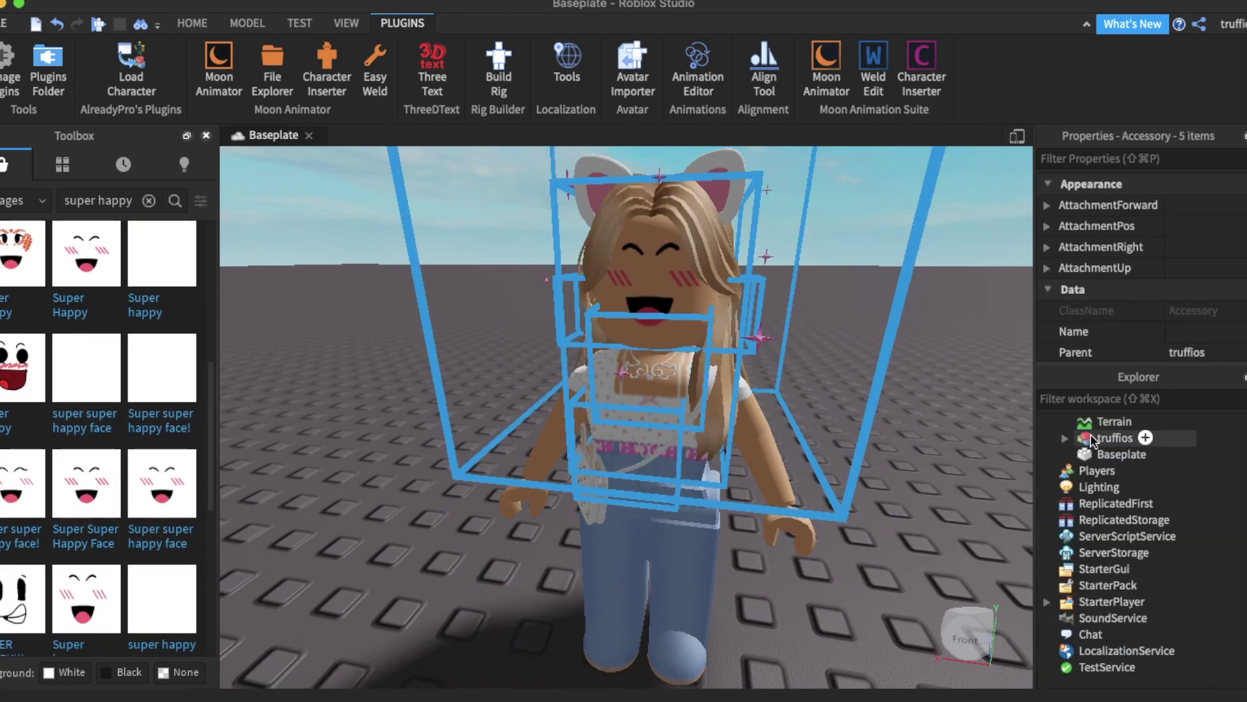
# Delete the Baseplate from the Workspace.
pyautogui.click(1094, 441)
pyautogui.click(1098, 453)
pyautogui.press('Delete')
# Export the character model from the Workspace to the Desktop as truffios.
pyautogui.click(1098, 454)
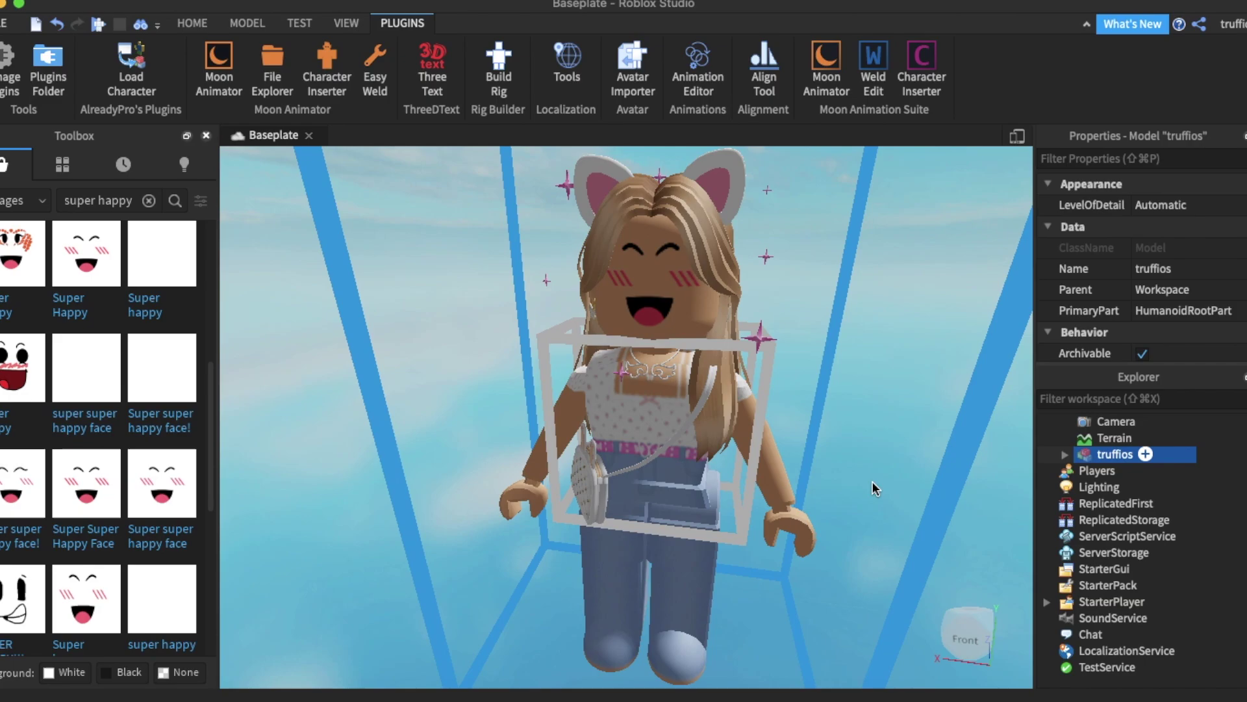
pyautogui.rightClick(1098, 459)
pyautogui.click(1131, 509)
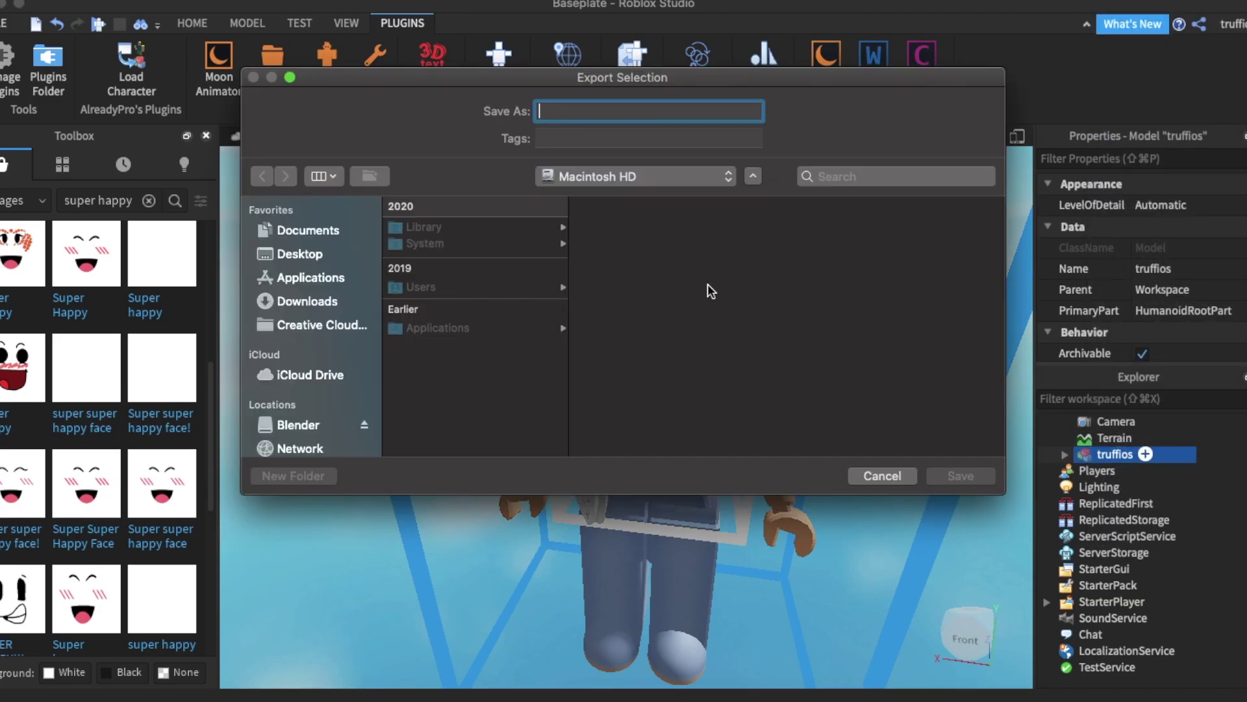
pyautogui.click(300, 258)
pyautogui.write('truffios')
pyautogui.press('Return')
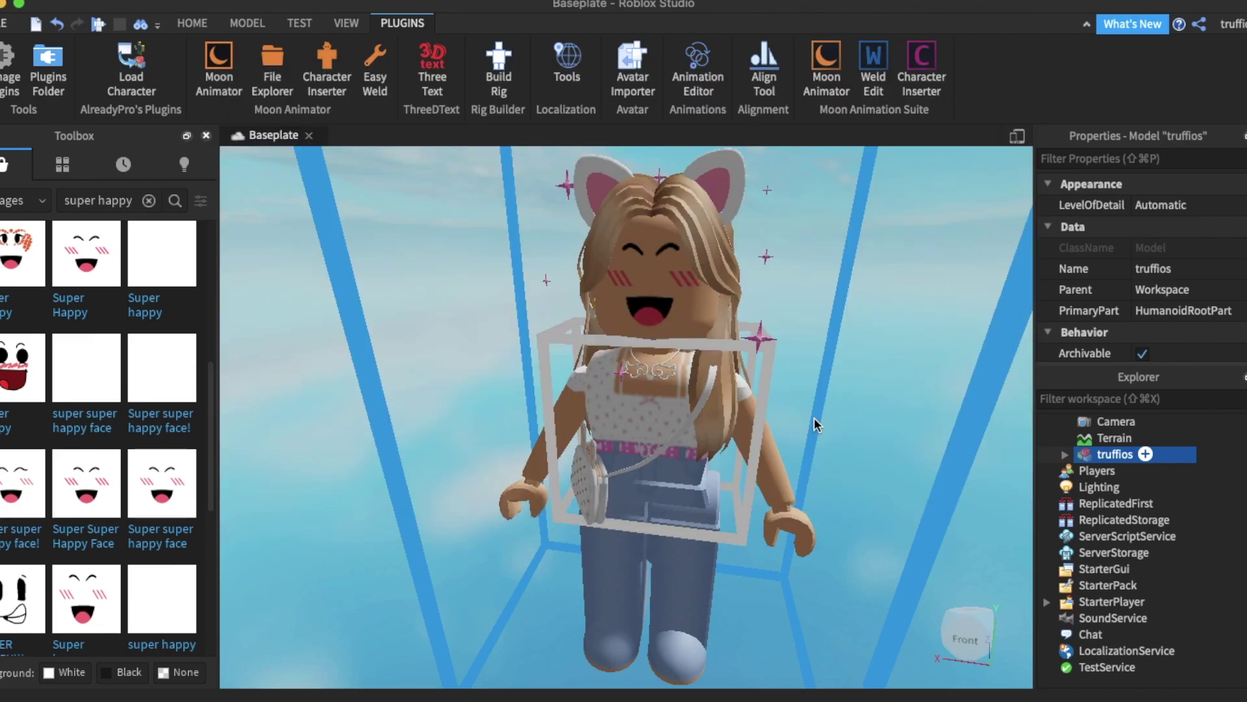
# Delete the character model and search the Toolbox models for "bedroom".
pyautogui.press('Delete')
pyautogui.click(25, 200)
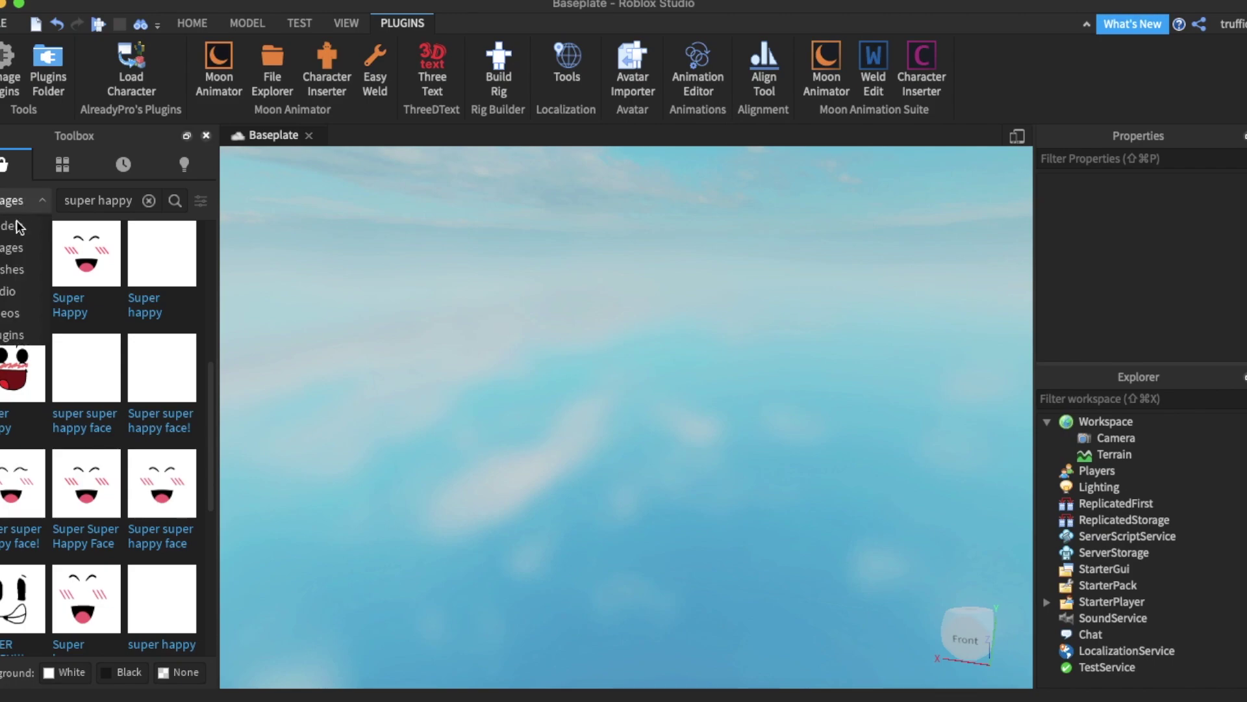
pyautogui.click(20, 221)
pyautogui.click(88, 202)
pyautogui.write('bedroom')
pyautogui.press('Return')
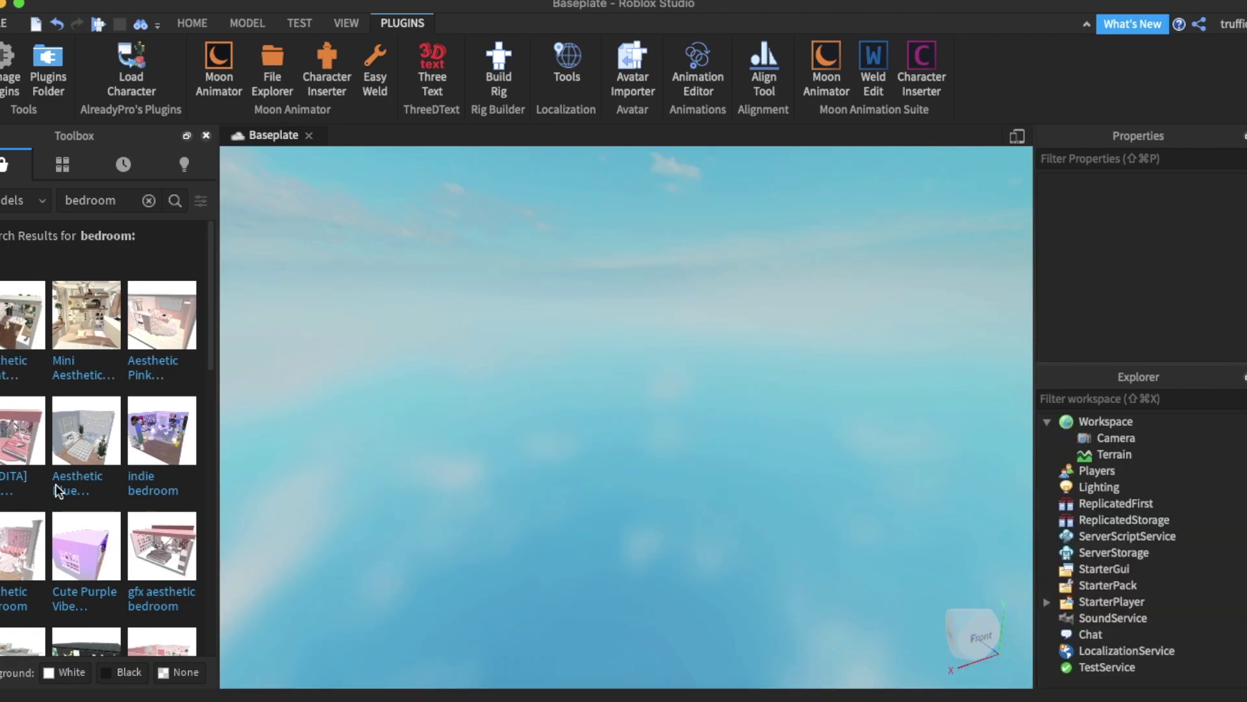
# Insert an Aesthetic bedroom model with pink decor and close its asset preview.
pyautogui.click(46, 498)
pyautogui.click(98, 649)
pyautogui.scroll(5, 824, 509)
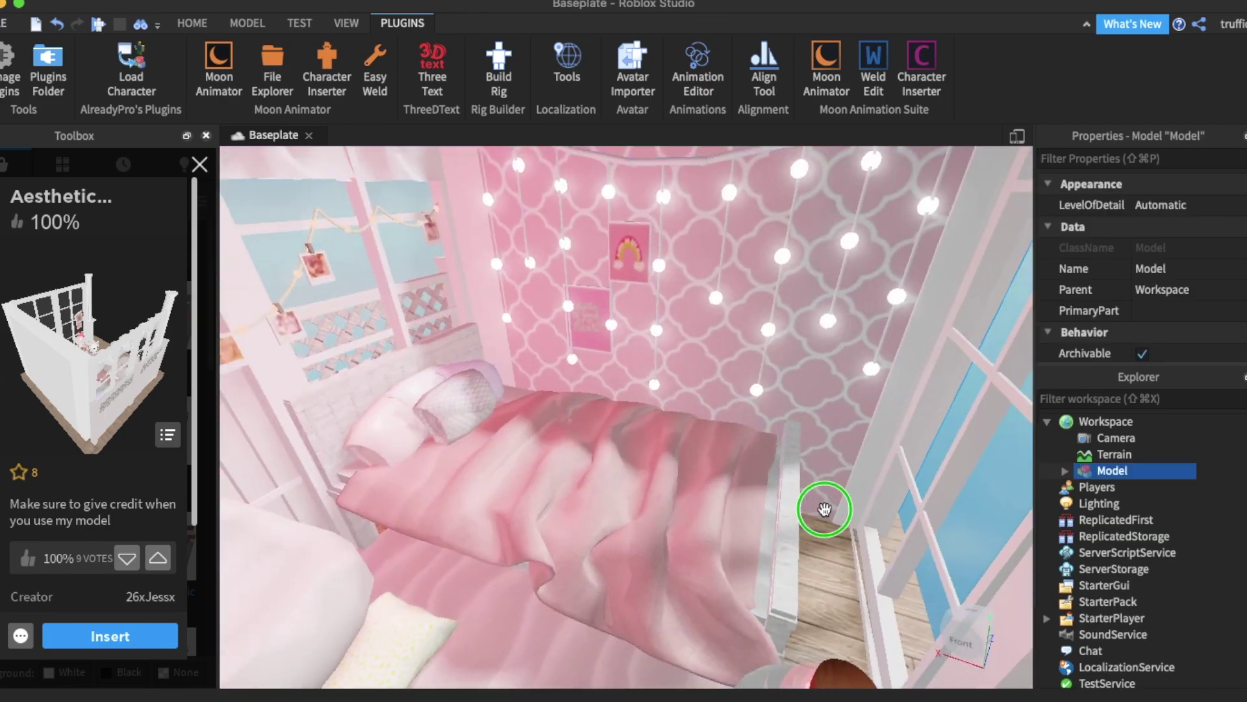
pyautogui.scroll(-10, 823, 509)
pyautogui.click(200, 165)
# Ungroup the inserted bedroom model into its separate parts.
pyautogui.rightClick(1121, 473)
pyautogui.click(1131, 279)
pyautogui.click(830, 276)
# Delete the large round beanbag mesh beside the pink rug in the bedroom.
pyautogui.scroll(5, 490, 511)
pyautogui.click(490, 511)
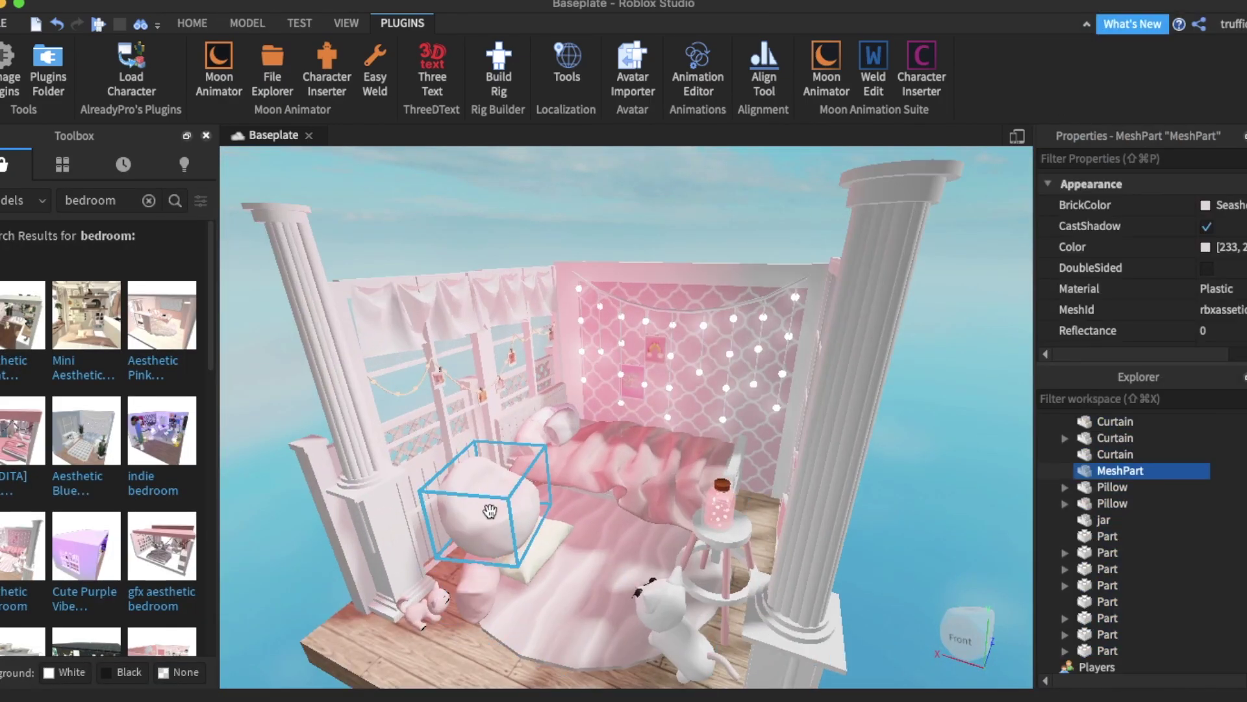
pyautogui.press('Delete')
pyautogui.scroll(-5, 669, 331)
pyautogui.click(685, 362)
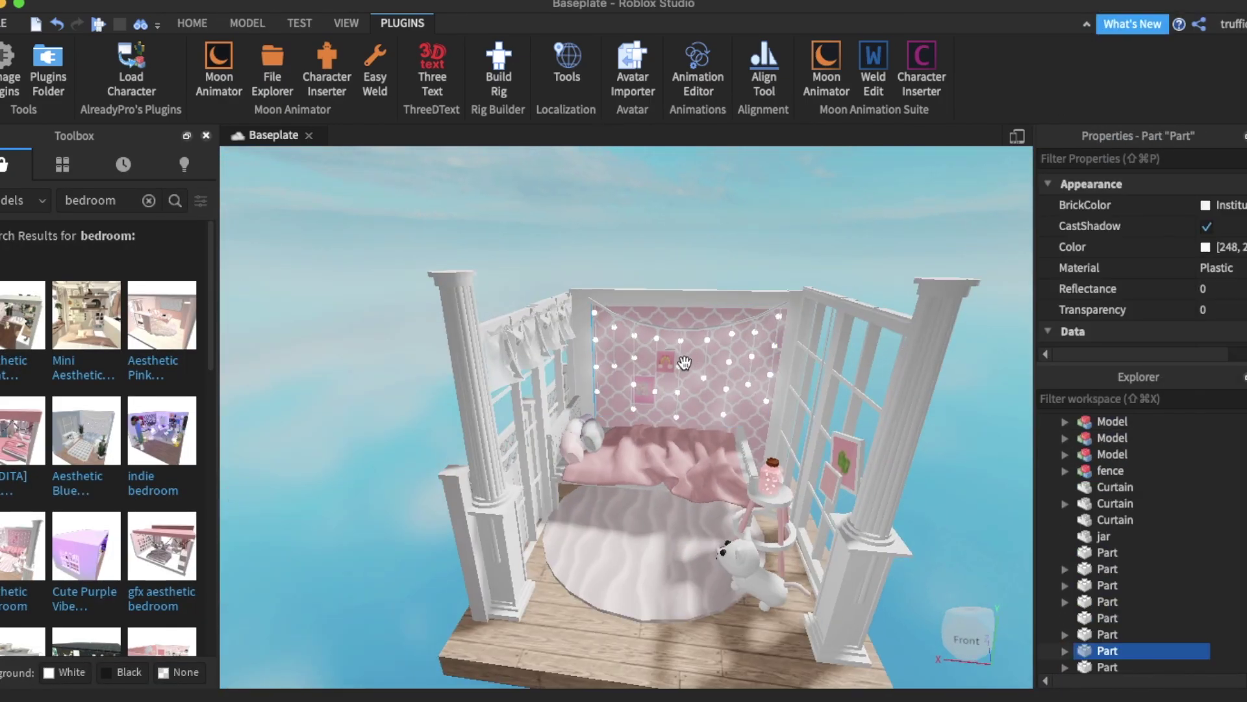
pyautogui.click(649, 328)
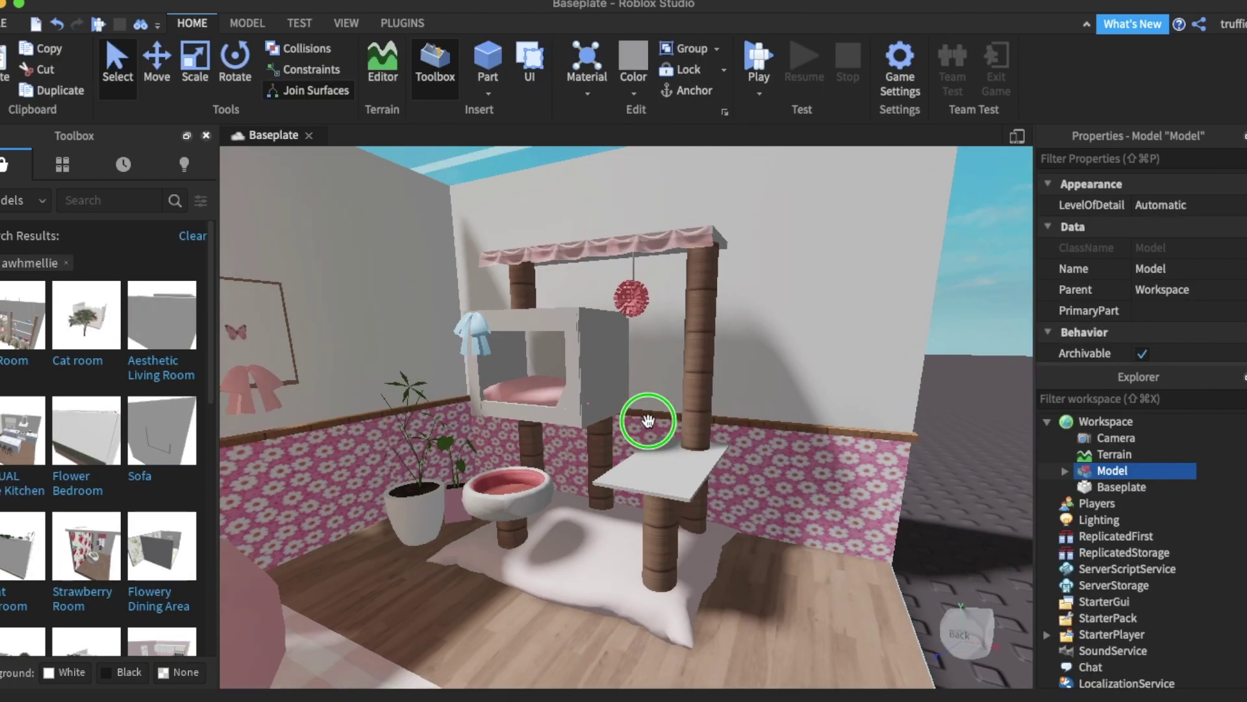
# Delete the room model with the cat tree and insert the Cute bedroom and kitchen collab model.
pyautogui.press('Delete')
pyautogui.scroll(-3, 77, 447)
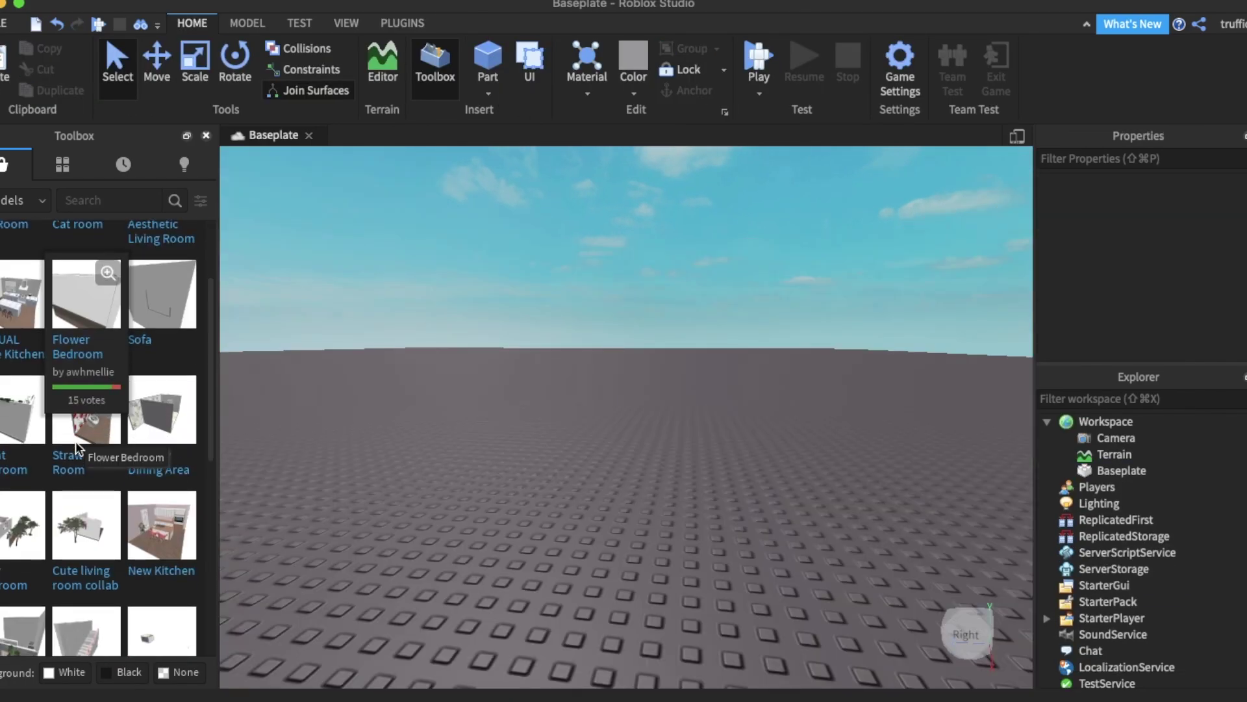
pyautogui.scroll(-5, 78, 448)
pyautogui.click(130, 509)
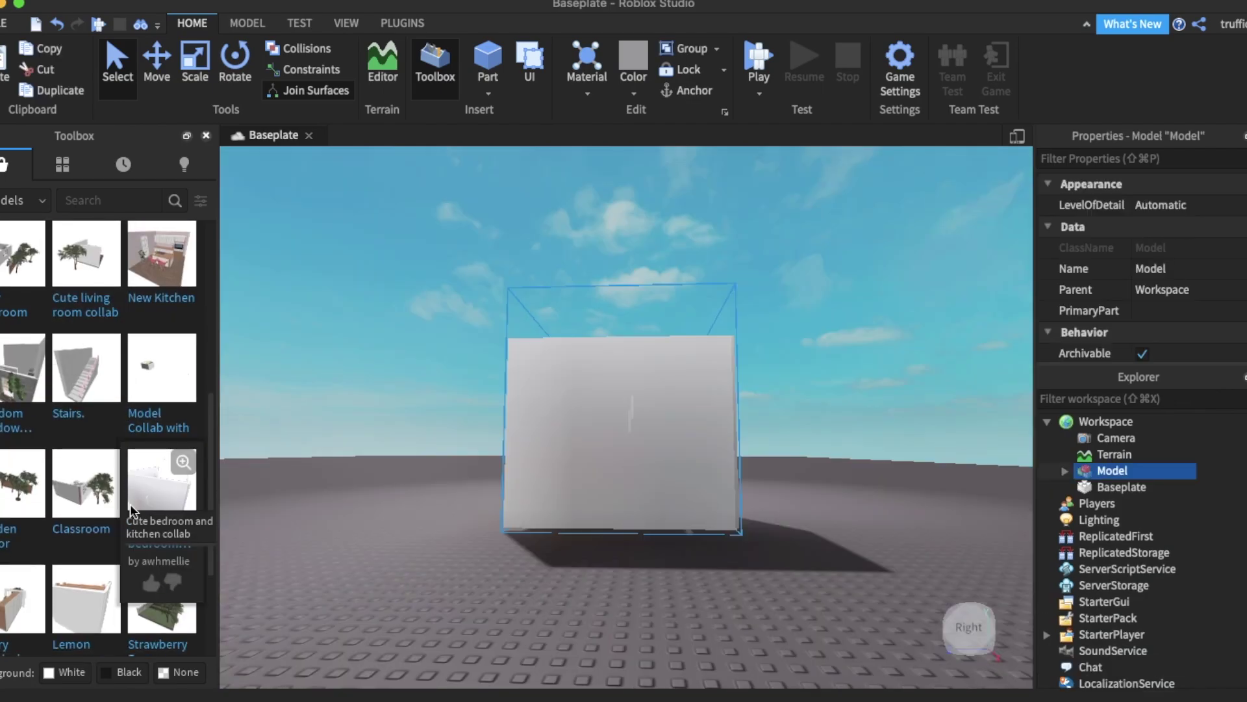
# Replace the bedroom and kitchen collab model with the wardrobe room model from the same creator.
pyautogui.press('Delete')
pyautogui.scroll(-3, 98, 480)
pyautogui.click(22, 416)
pyautogui.moveTo(634, 411); pyautogui.dragTo(633, 408, button='right')
pyautogui.press('w')
pyautogui.scroll(-5, 633, 410)
# Delete the Baseplate and export the wardrobe room model to the Desktop's Maximo folder as realroom.
pyautogui.click(1121, 486)
pyautogui.click(1112, 470)
pyautogui.rightClick(1112, 471)
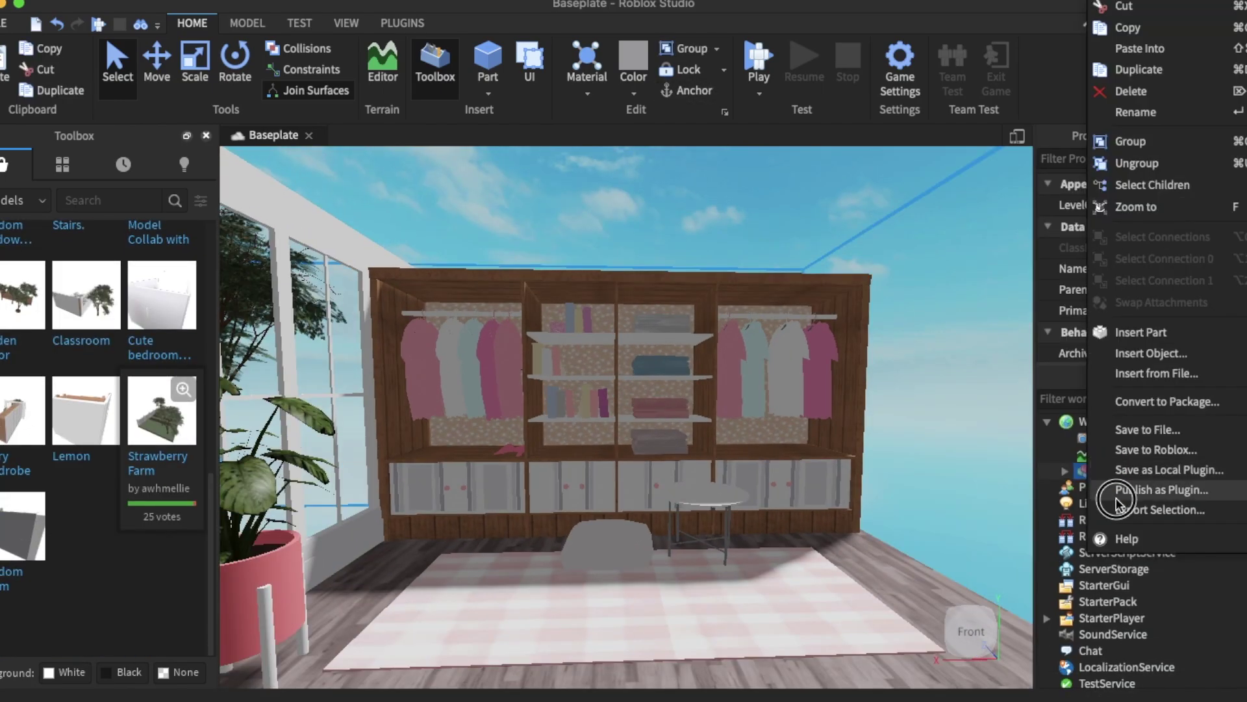
pyautogui.click(1117, 510)
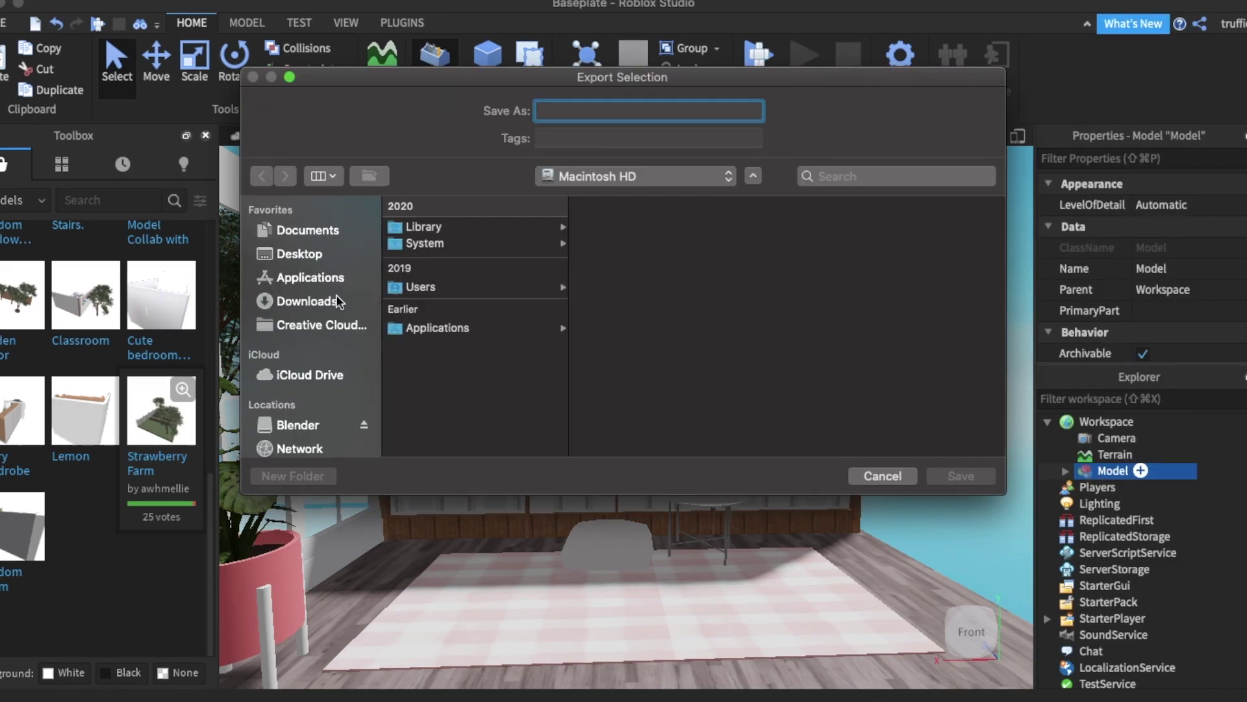
pyautogui.click(299, 253)
pyautogui.click(426, 292)
pyautogui.click(548, 111)
pyautogui.write('realroom')
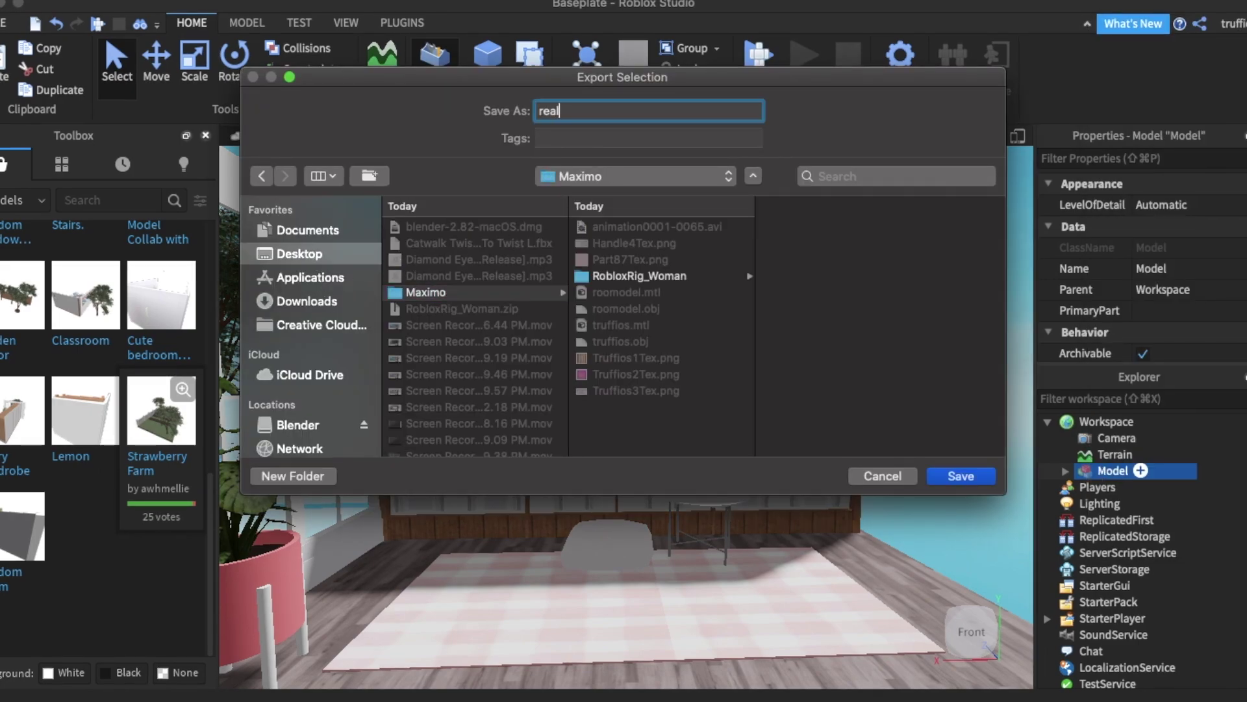
pyautogui.press('Return')
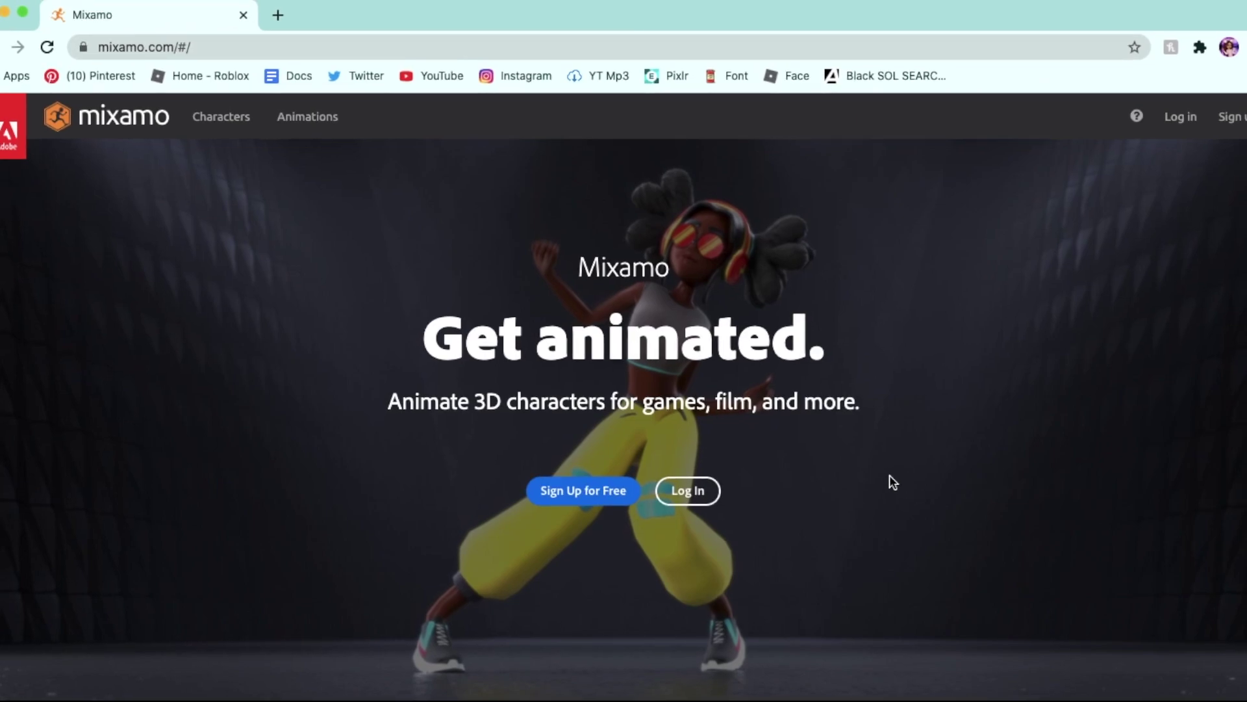
# Switch to the Mixamo website, begin the free sign-up, and view the character upload dialog.
pyautogui.click(566, 488)
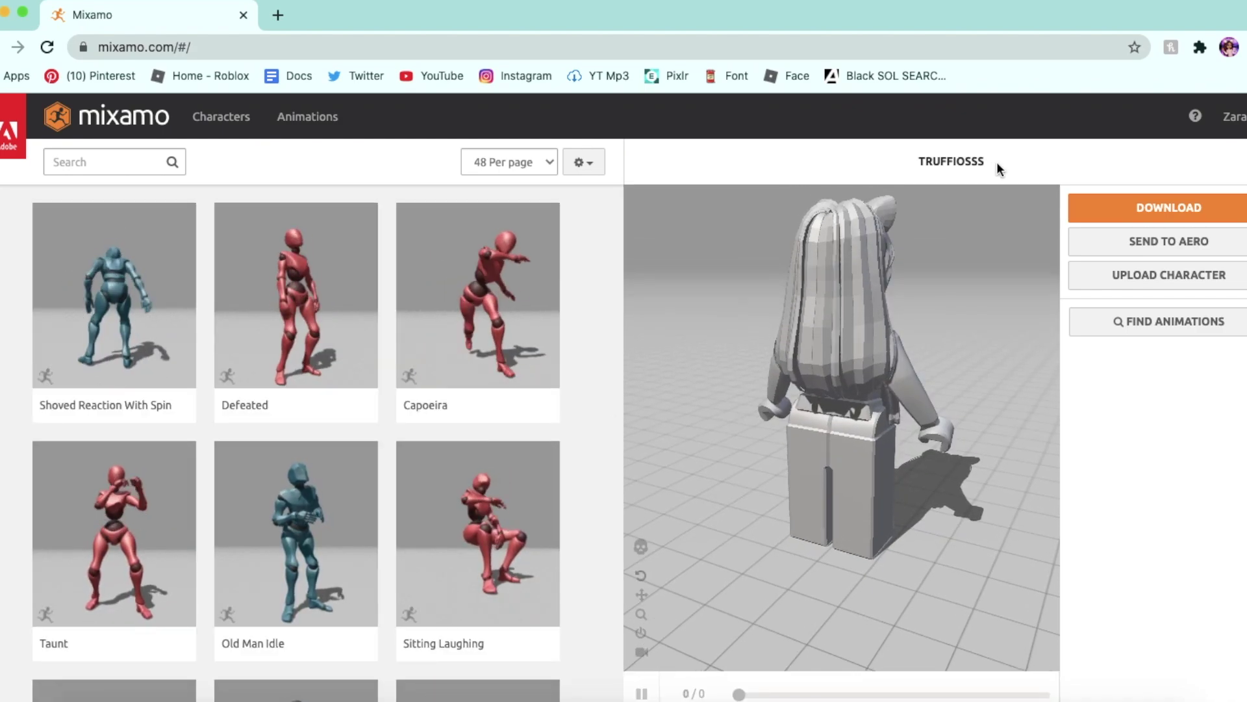
pyautogui.click(1124, 267)
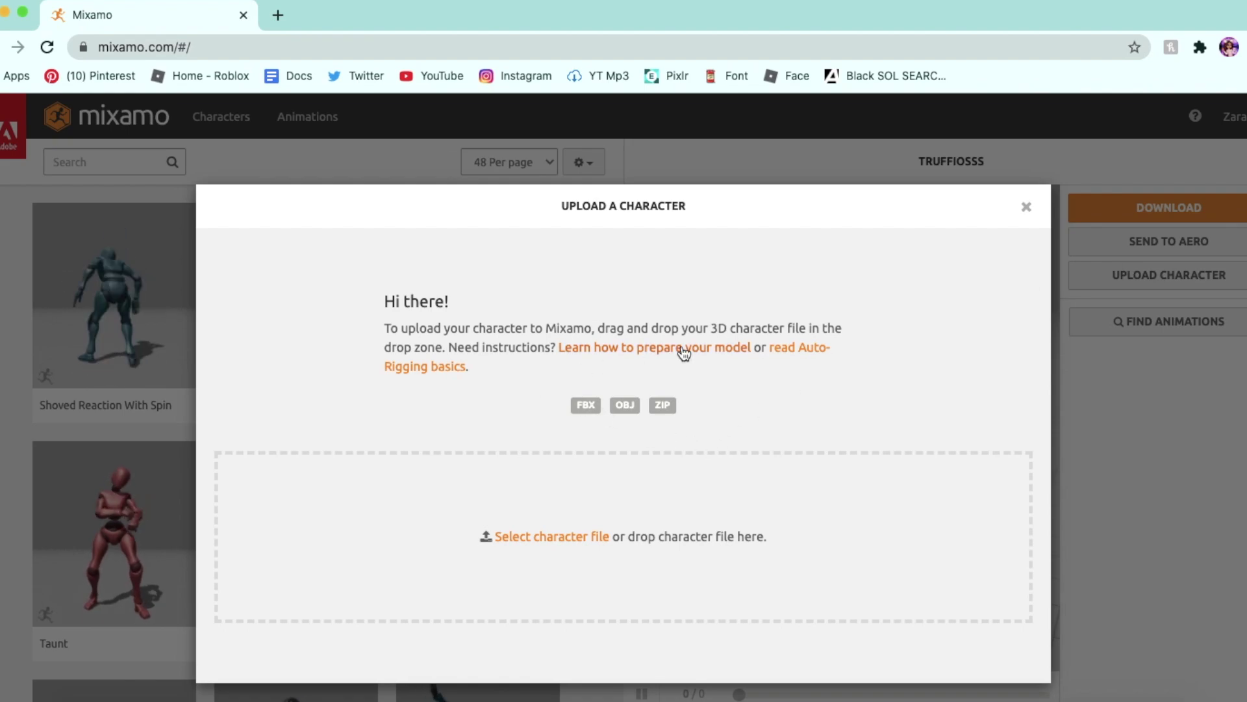
pyautogui.click(1027, 206)
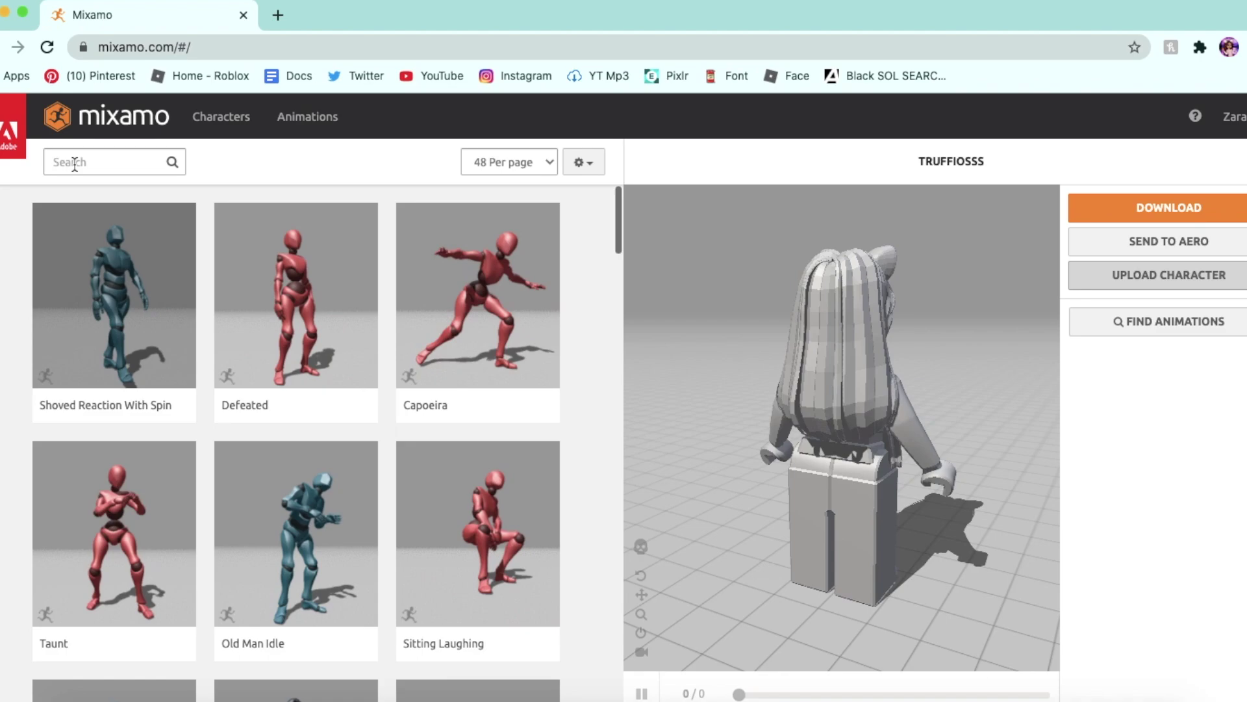
# Search the Mixamo animations for "dance" and browse the available dance animations.
pyautogui.click(74, 162)
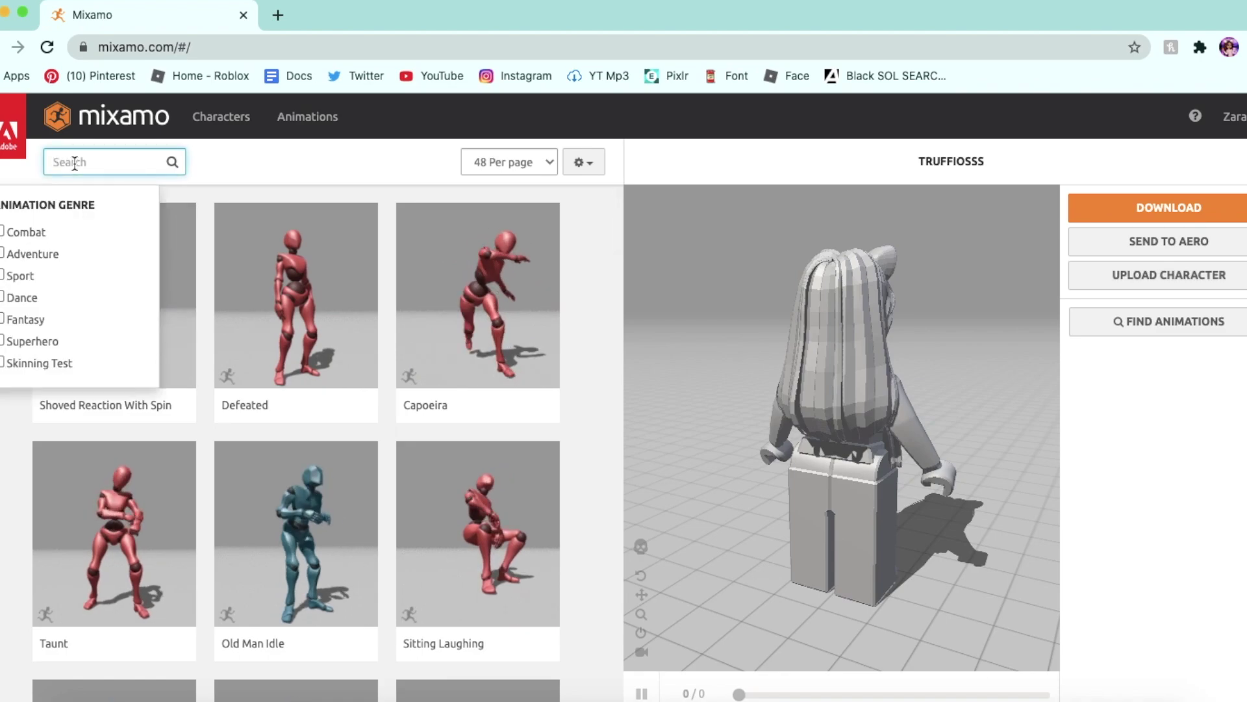
pyautogui.write('dance')
pyautogui.press('Return')
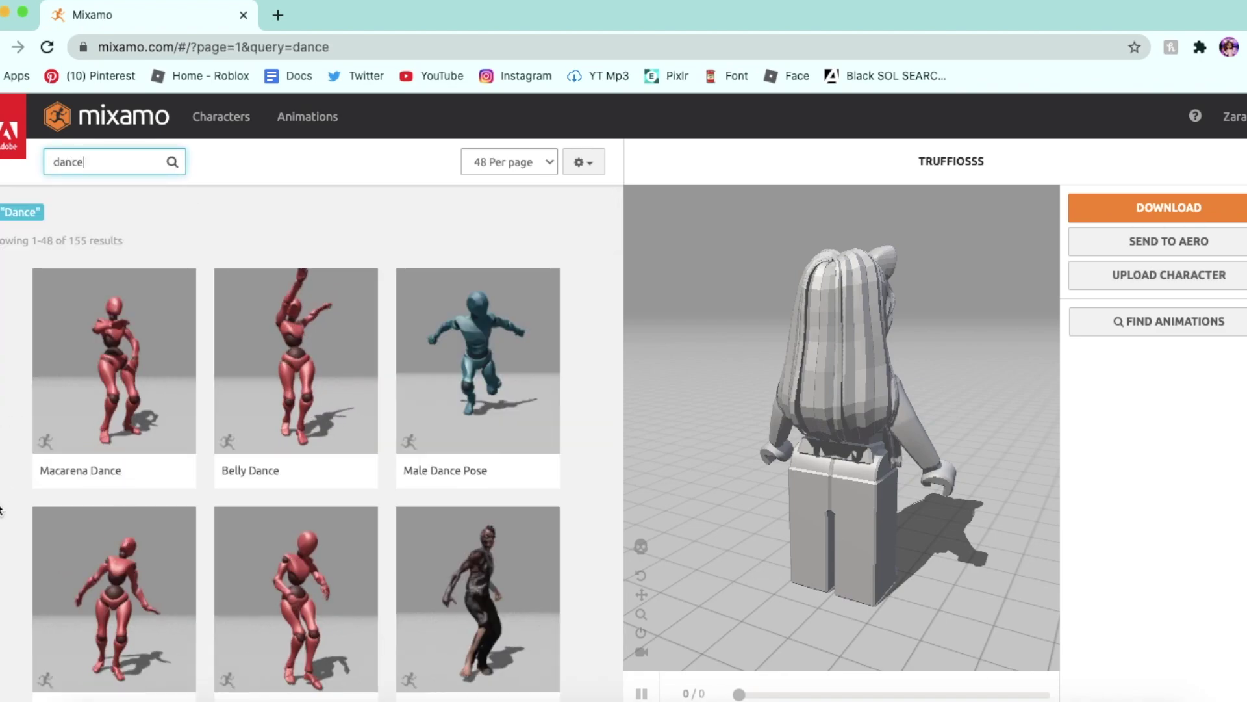
pyautogui.scroll(-4, 1, 510)
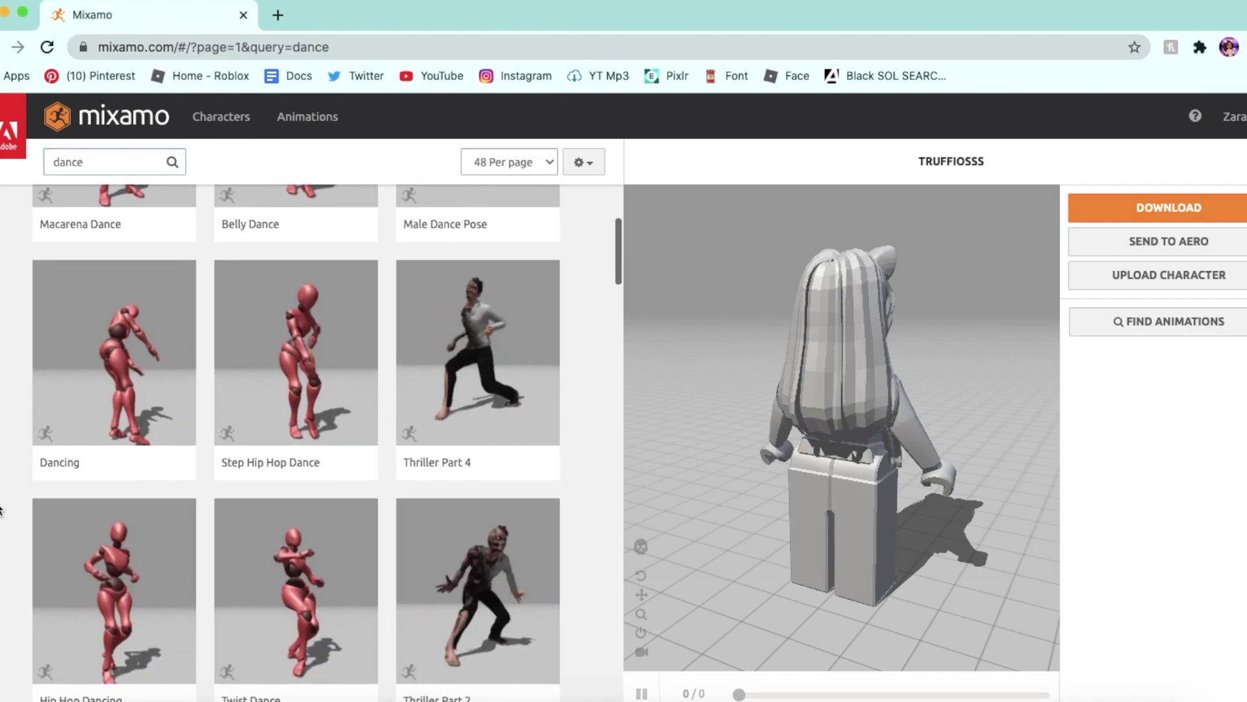
pyautogui.scroll(-3, 1, 510)
pyautogui.scroll(-3, 0, 510)
pyautogui.scroll(-20, 1, 510)
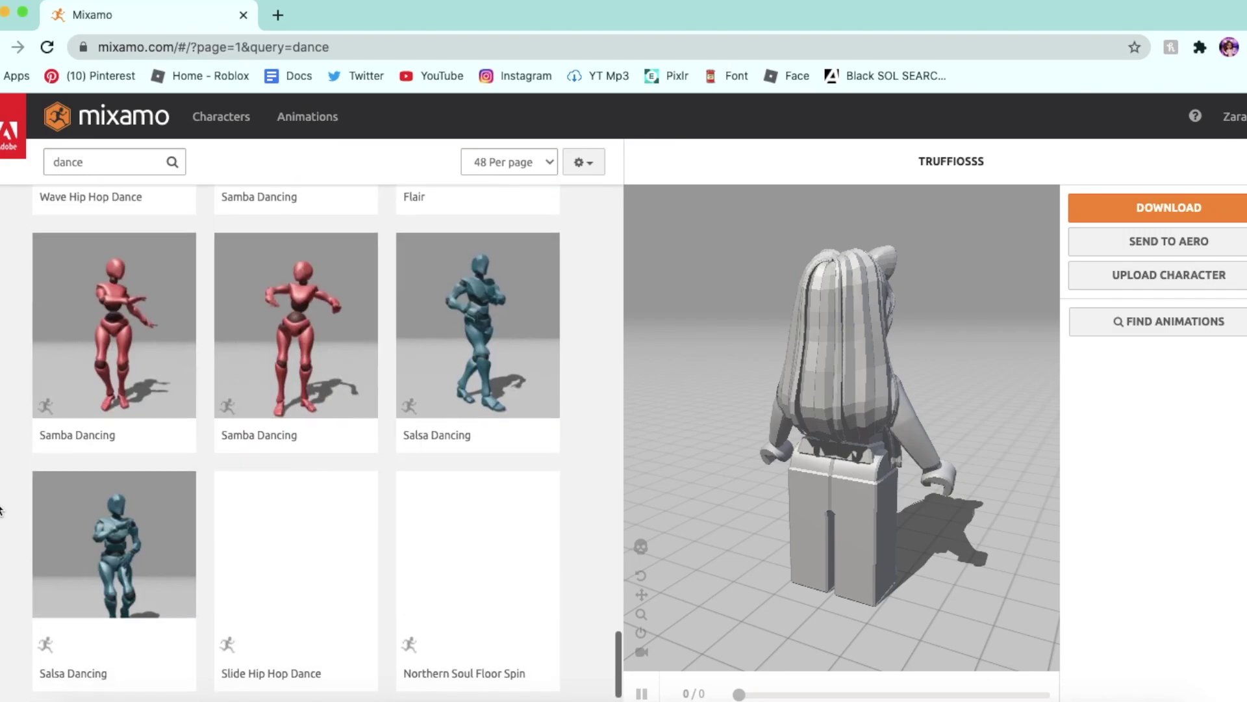
pyautogui.scroll(-3, 421, 648)
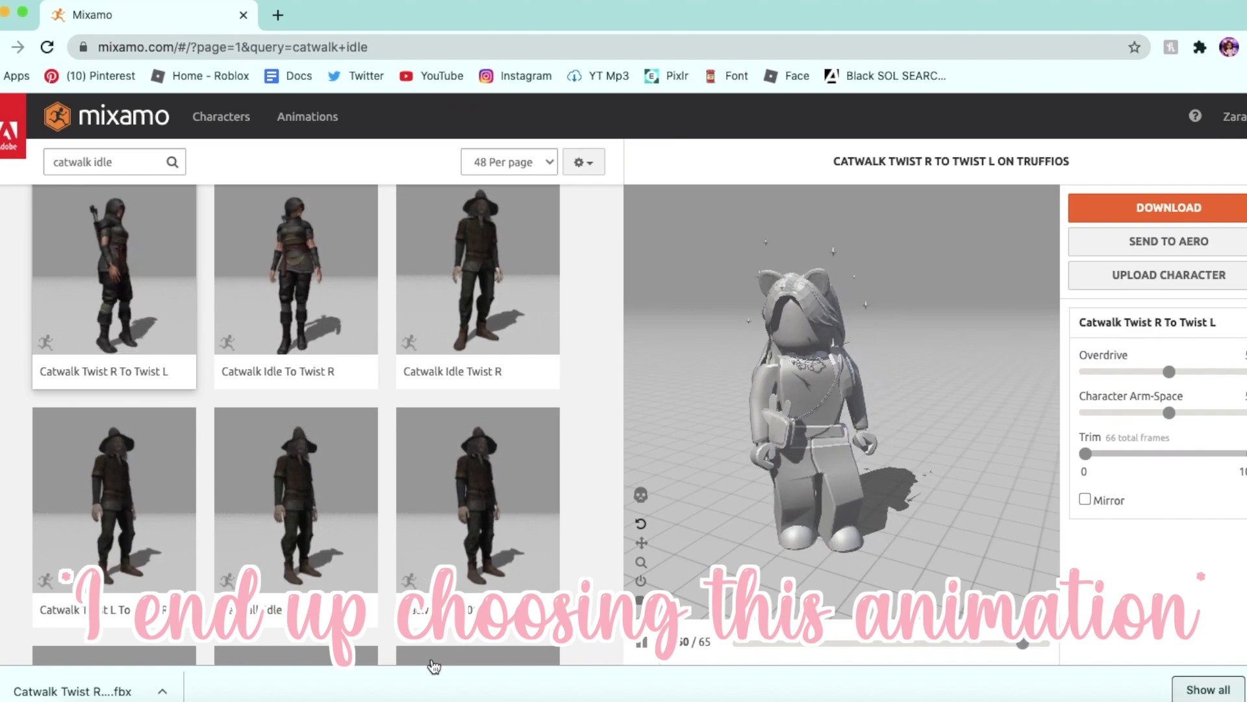
# Open the downloaded Catwalk Twist R To Twist L FBX file.
pyautogui.click(59, 692)
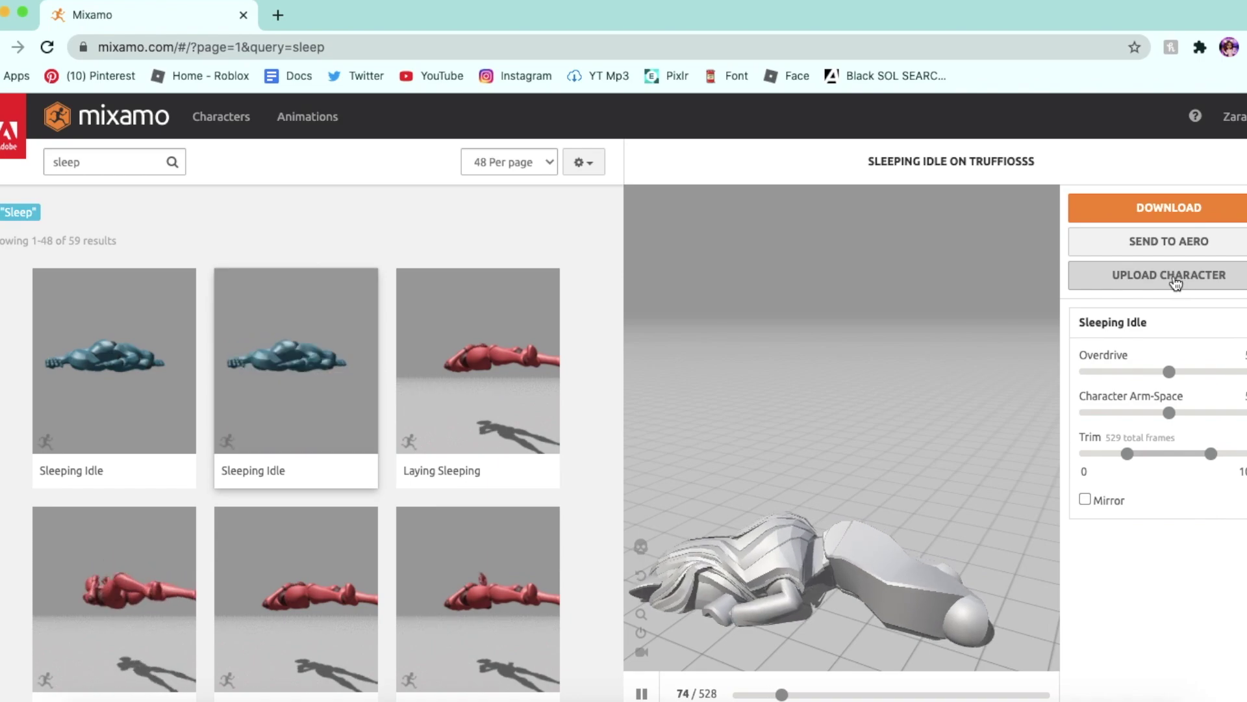
# Upload truffios.obj from the Desktop's Maximo folder as the new Mixamo character.
pyautogui.click(1174, 281)
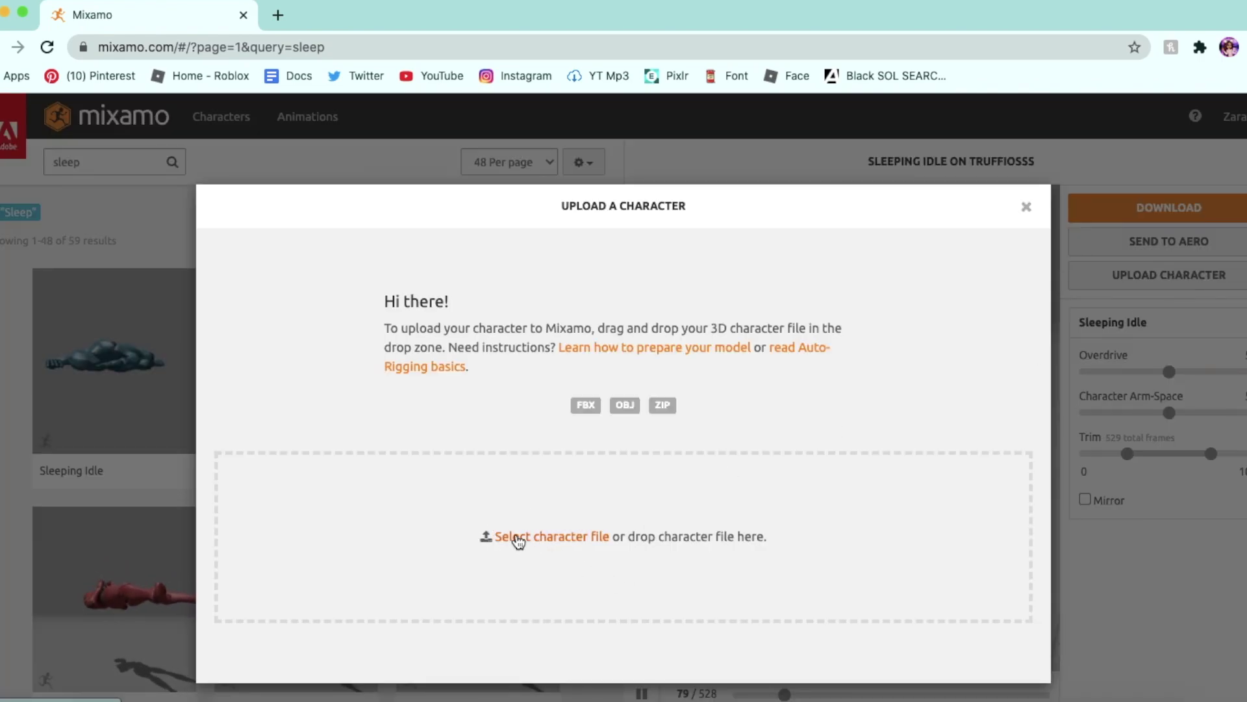
pyautogui.click(518, 538)
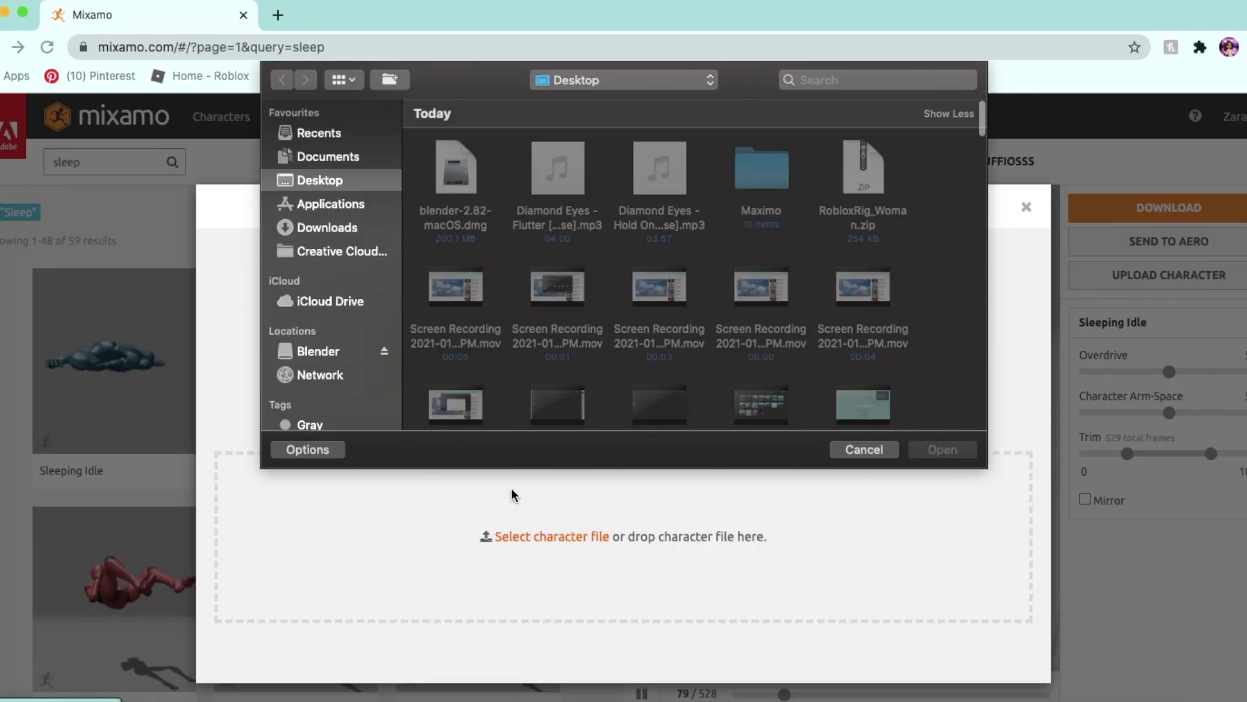
pyautogui.click(766, 175)
pyautogui.doubleClick(760, 173)
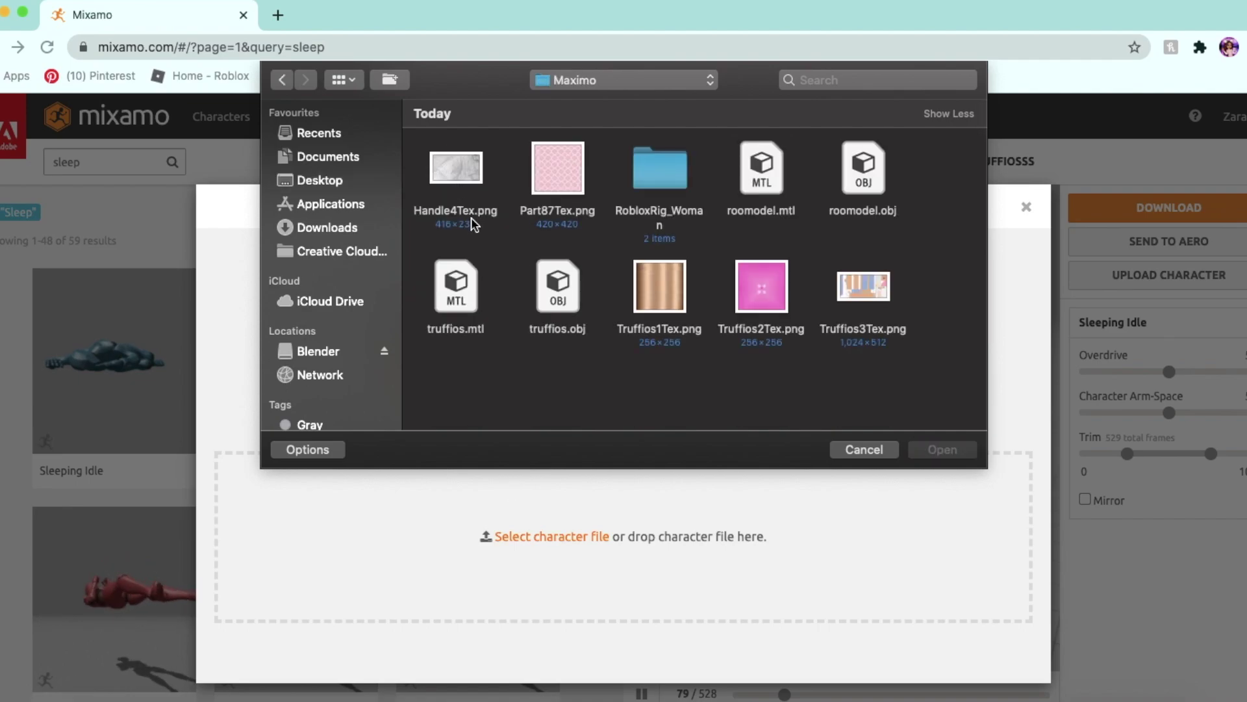
pyautogui.click(562, 287)
pyautogui.click(941, 448)
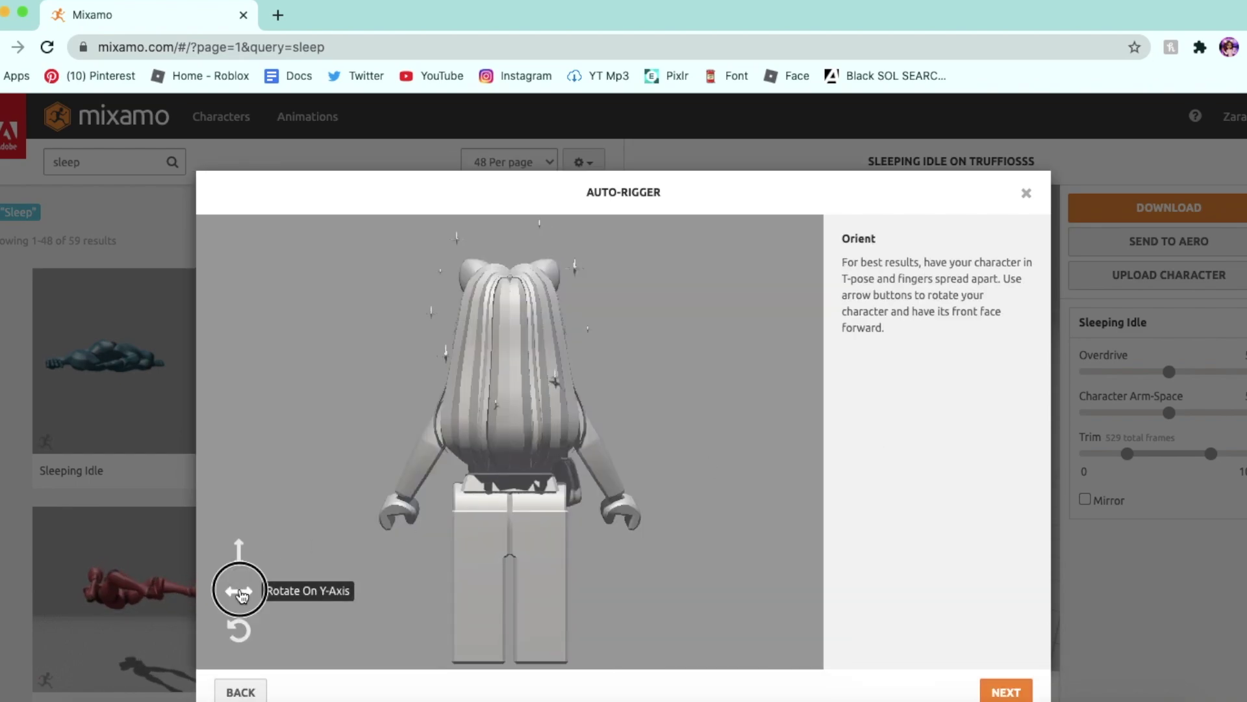
# Rotate the avatar on the Y-axis until its face points forward and accept the orientation.
pyautogui.click(237, 592)
pyautogui.click(241, 594)
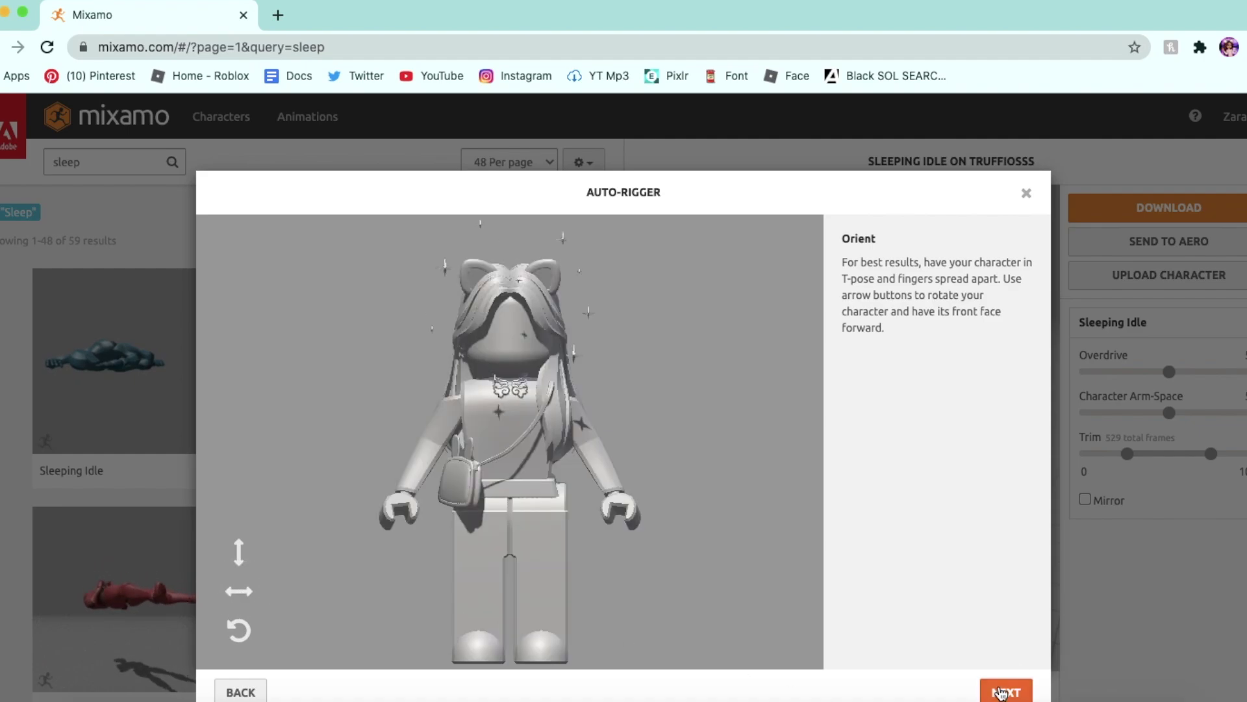
pyautogui.click(1004, 693)
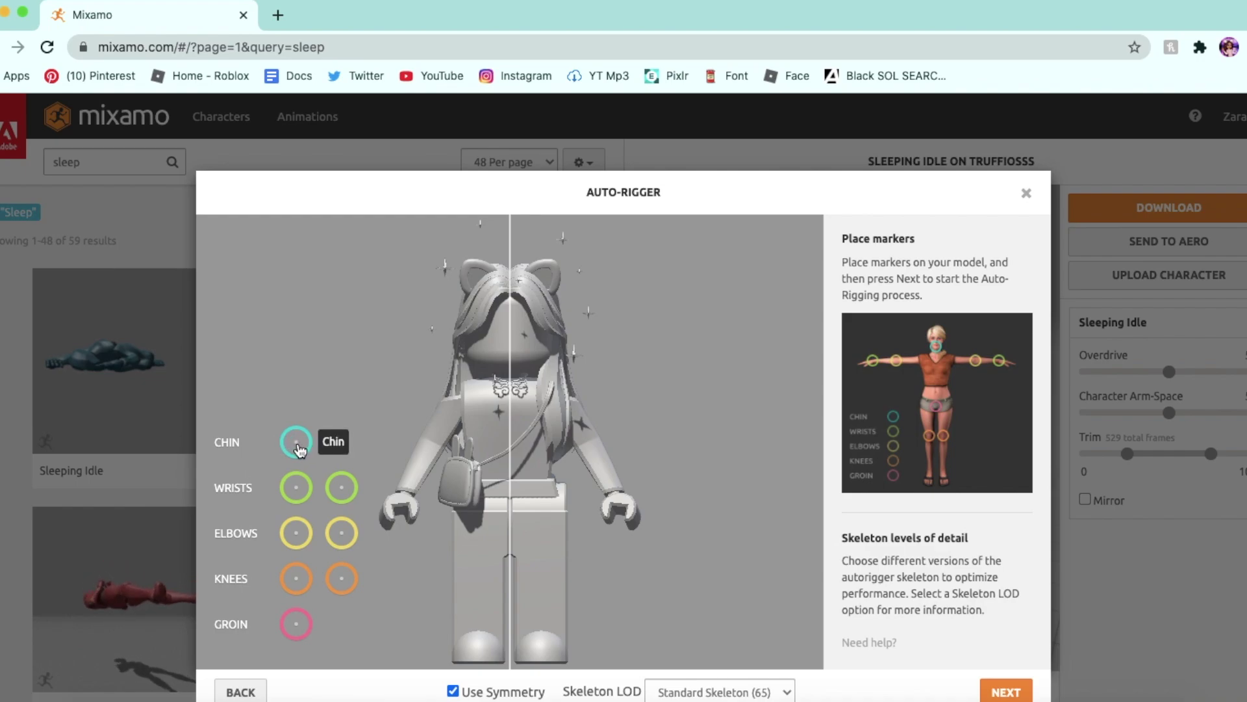
# Place the chin, wrist, elbow, knee and groin markers on the avatar with symmetry and start the auto-rigging.
pyautogui.moveTo(298, 449)
pyautogui.mouseDown()
pyautogui.moveTo(465, 290)
pyautogui.moveTo(510, 313)
pyautogui.moveTo(511, 366)
pyautogui.mouseUp()
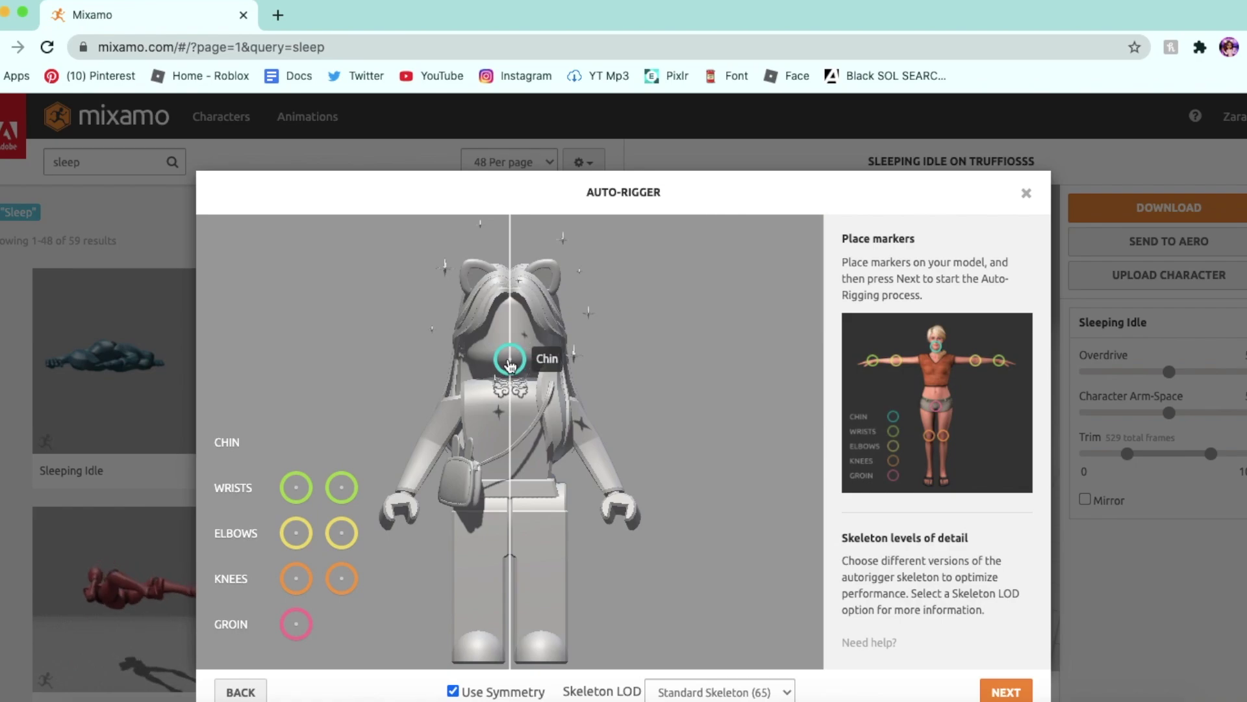
pyautogui.moveTo(298, 488)
pyautogui.mouseDown()
pyautogui.moveTo(348, 402)
pyautogui.moveTo(417, 459)
pyautogui.moveTo(408, 497)
pyautogui.mouseUp()
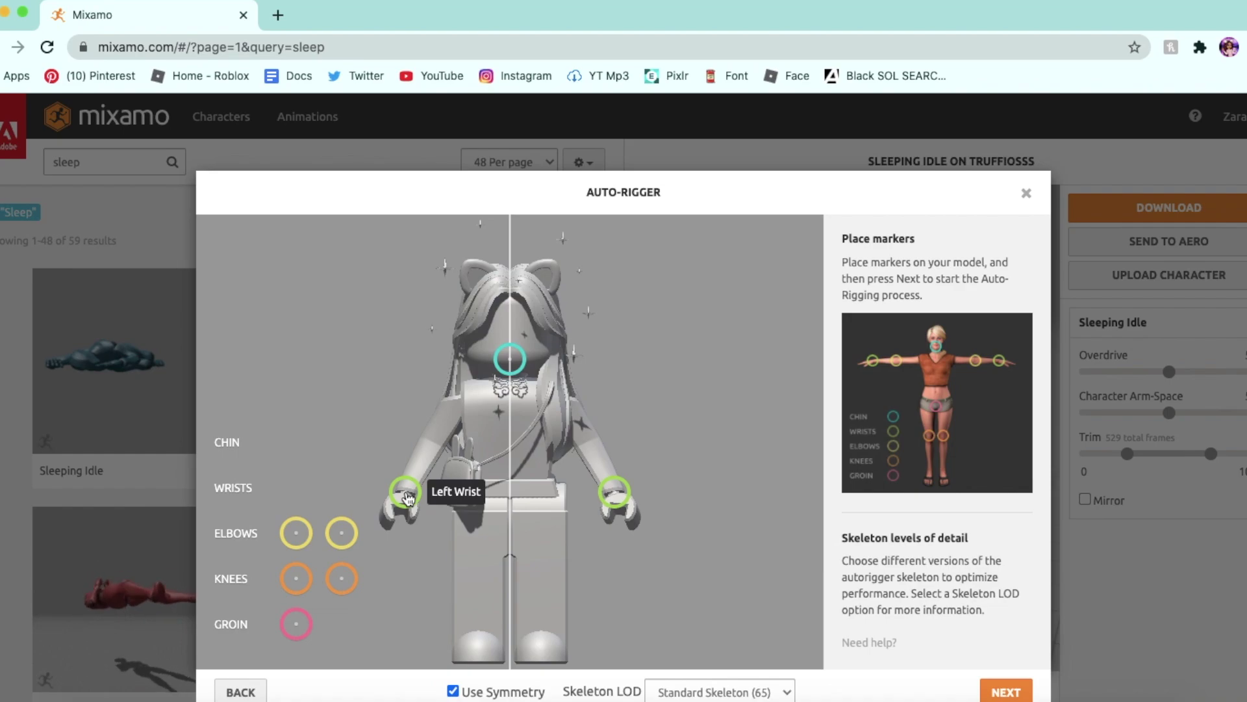
pyautogui.moveTo(295, 533)
pyautogui.mouseDown()
pyautogui.moveTo(392, 398)
pyautogui.moveTo(431, 427)
pyautogui.moveTo(436, 448)
pyautogui.mouseUp()
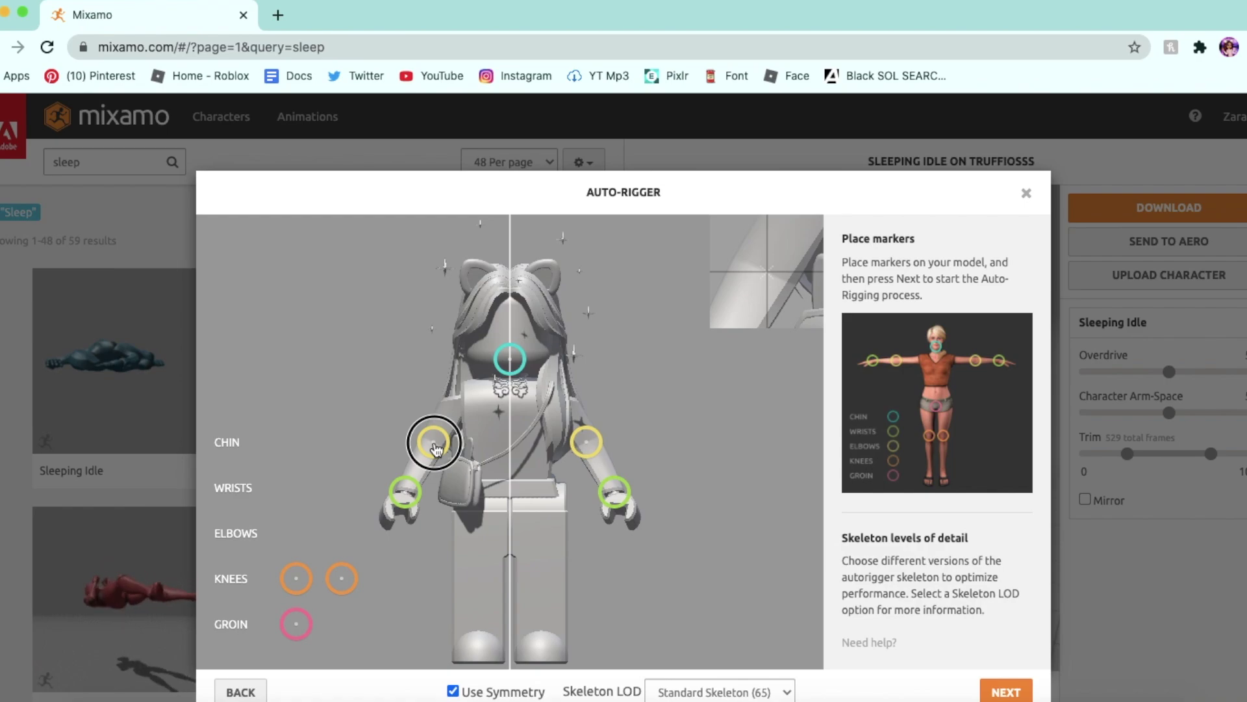
pyautogui.moveTo(436, 447); pyautogui.dragTo(434, 446)
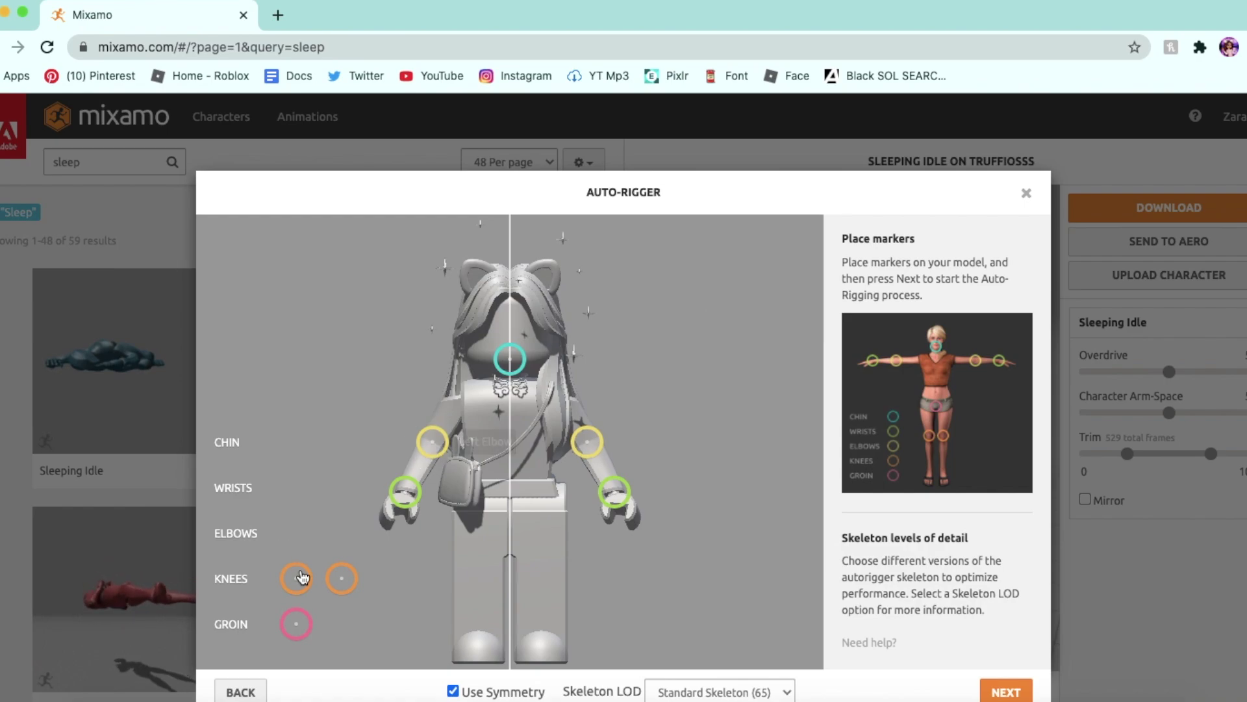
pyautogui.moveTo(301, 577)
pyautogui.mouseDown()
pyautogui.moveTo(334, 558)
pyautogui.moveTo(467, 573)
pyautogui.moveTo(479, 592)
pyautogui.moveTo(477, 580)
pyautogui.mouseUp()
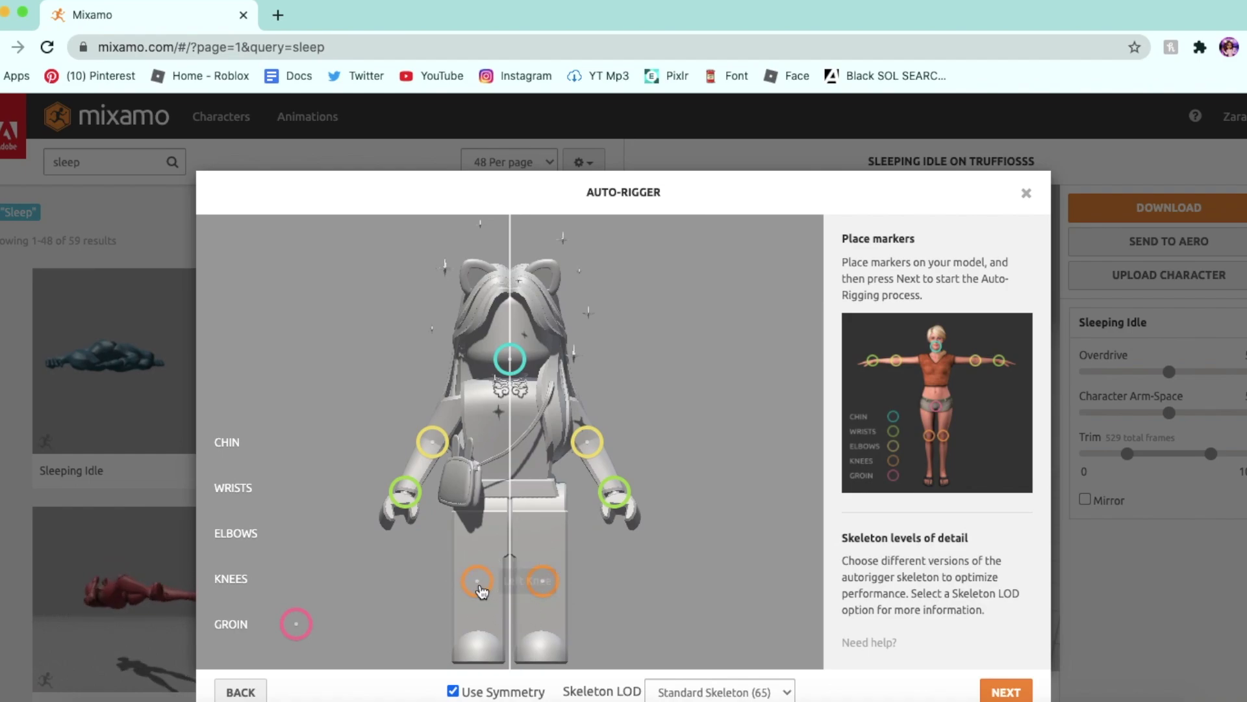
pyautogui.moveTo(478, 583); pyautogui.dragTo(478, 589)
pyautogui.moveTo(297, 624)
pyautogui.mouseDown()
pyautogui.moveTo(382, 509)
pyautogui.moveTo(512, 500)
pyautogui.mouseUp()
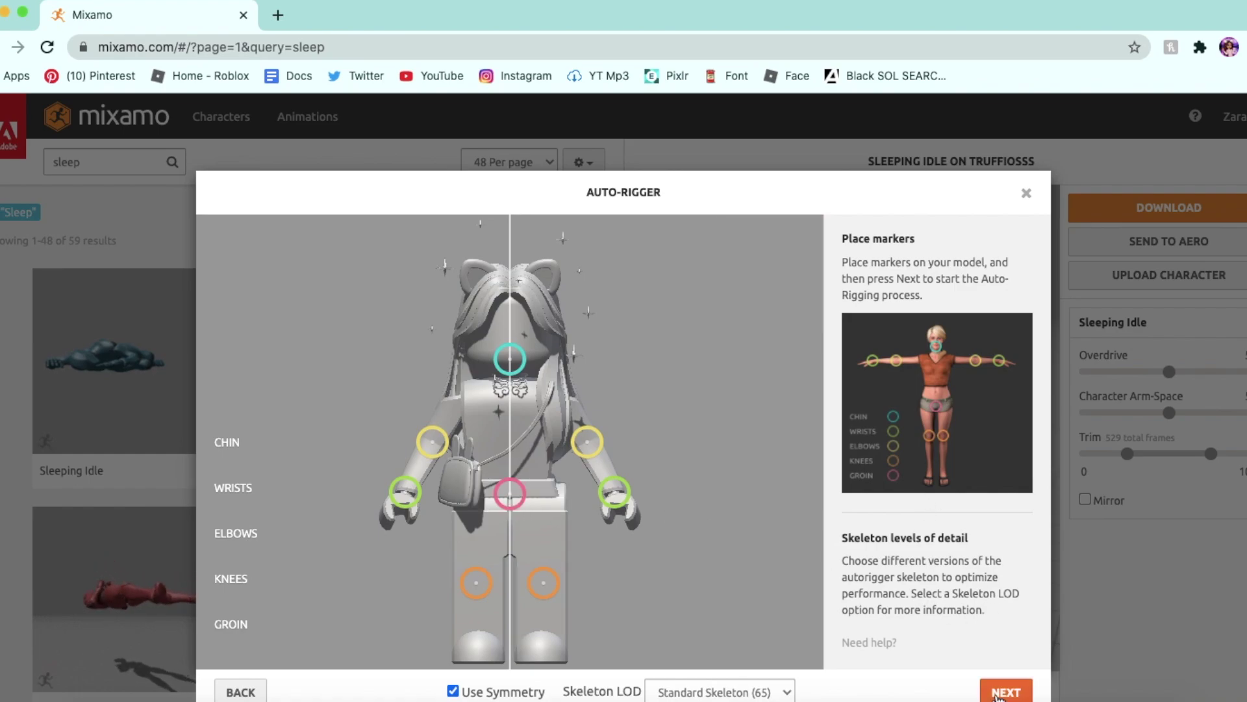
pyautogui.click(998, 694)
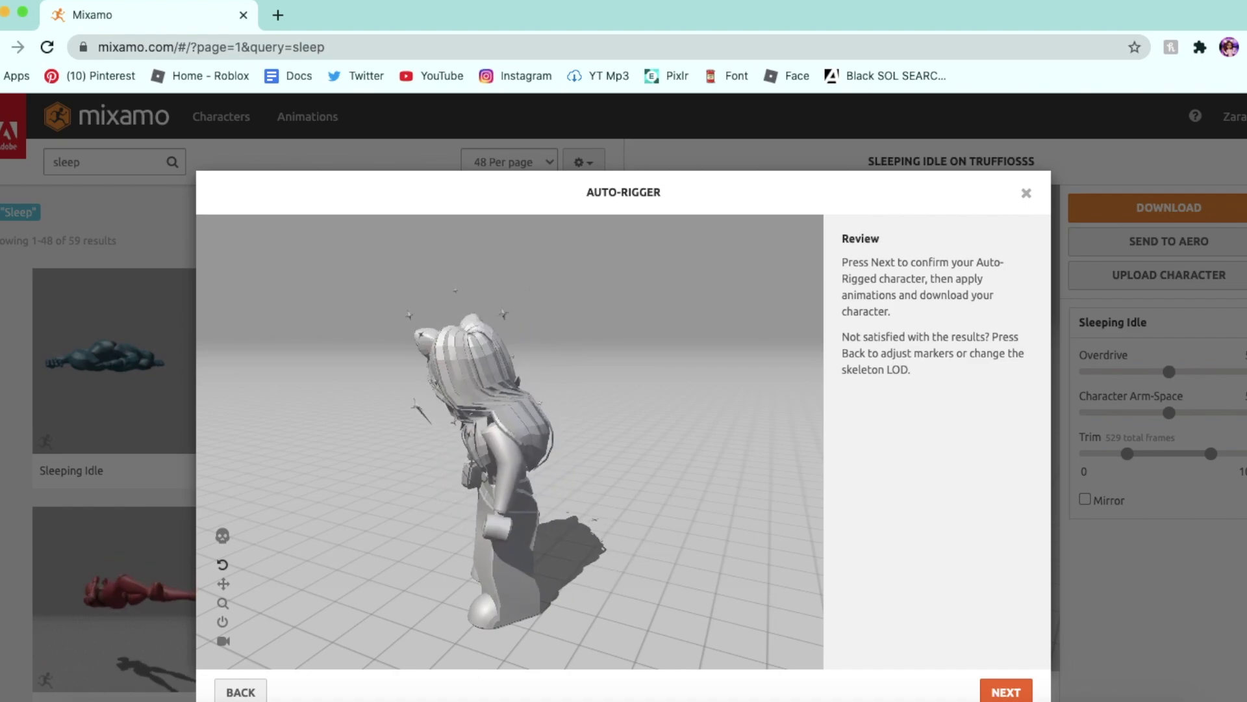
# Accept the rigged avatar as the new character and download its Sleeping Idle animation as FBX Binary with skin at 30 frames per second.
pyautogui.click(994, 692)
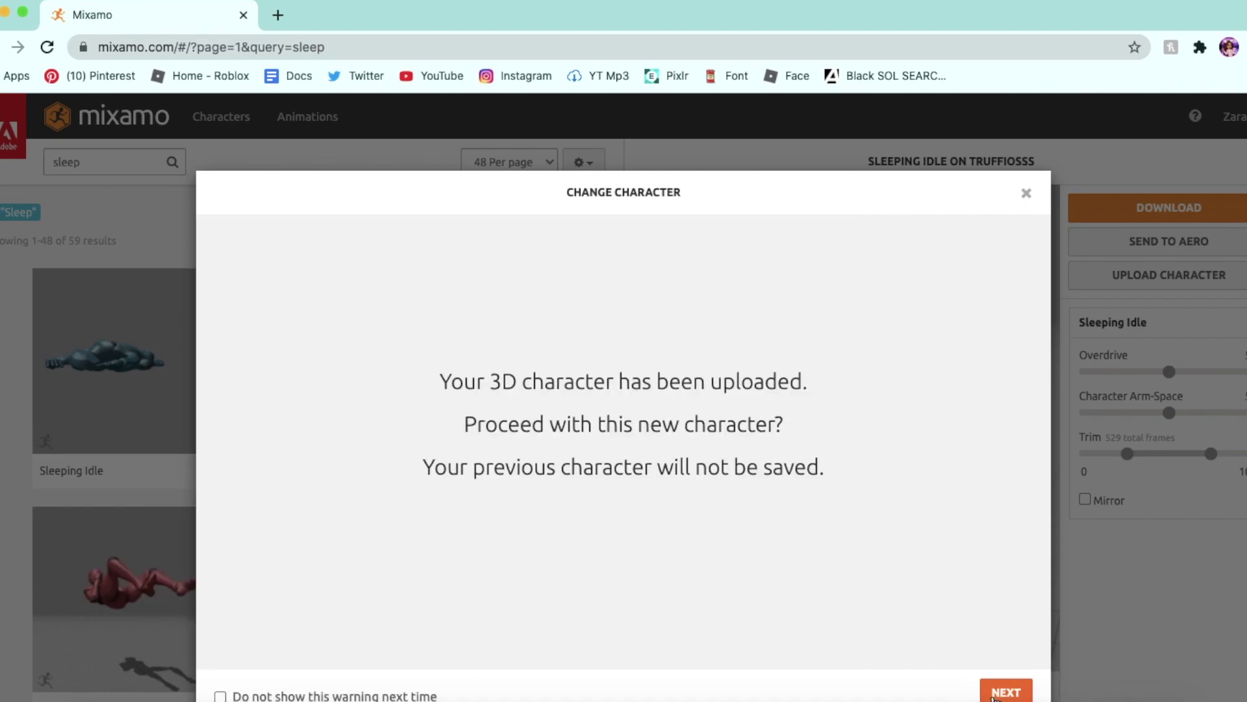
pyautogui.click(1004, 691)
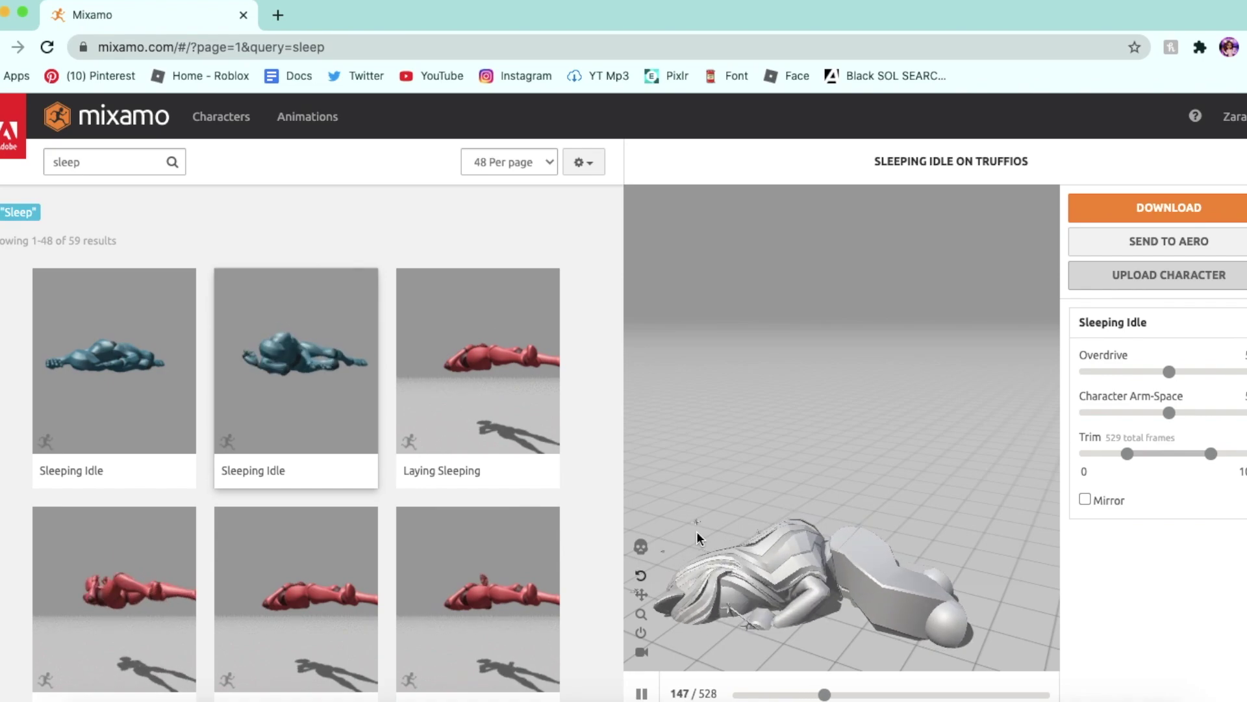
pyautogui.click(1144, 207)
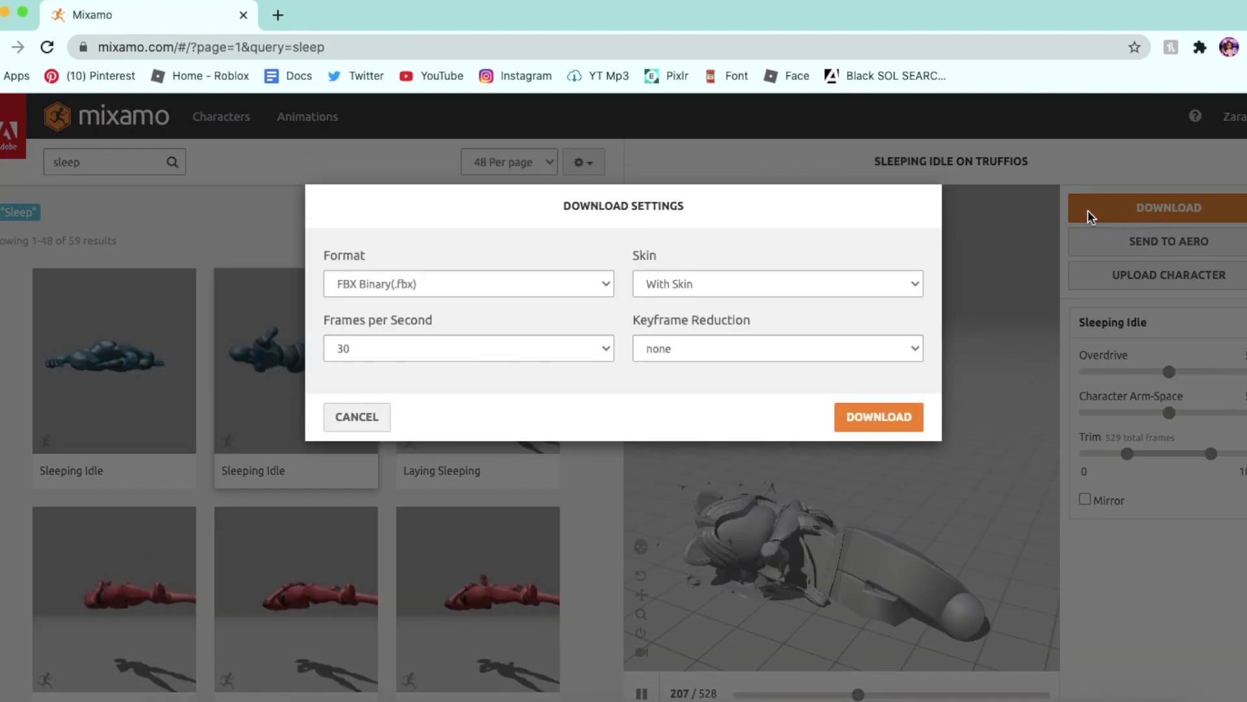
pyautogui.click(864, 422)
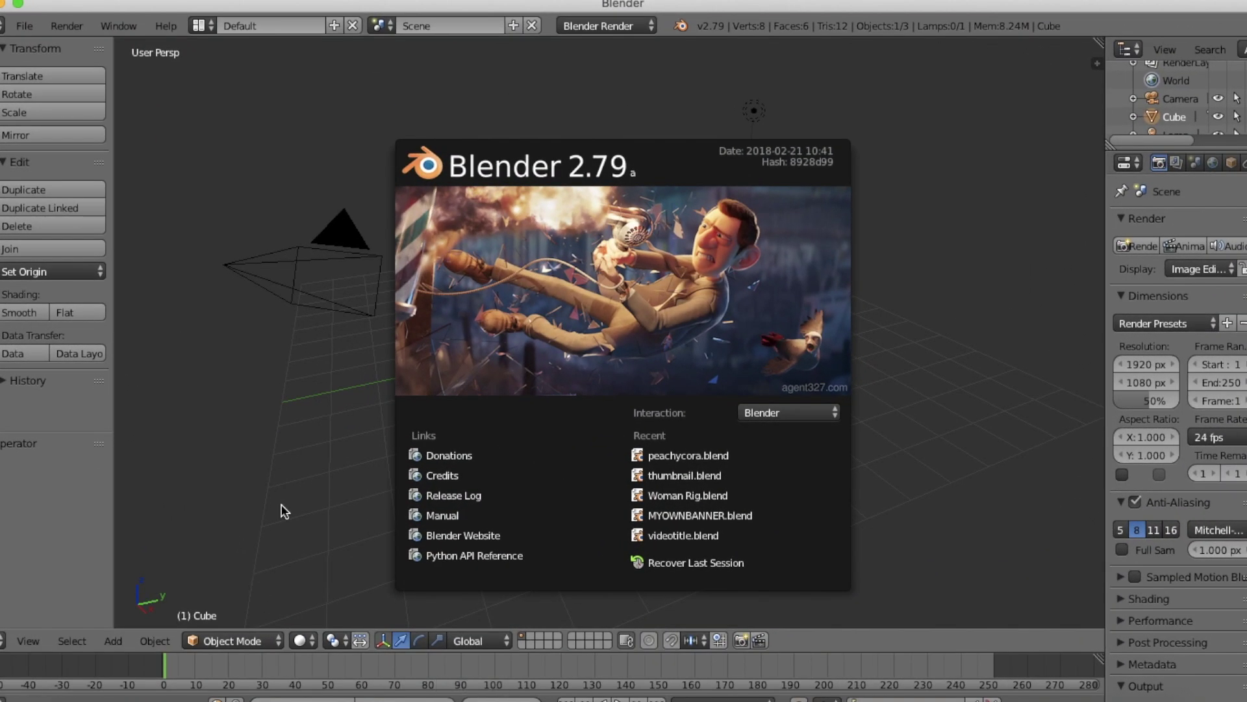
# Switch to Blender, delete the default cube, and set the render engine to Cycles Render.
pyautogui.click(299, 386)
pyautogui.press('x')
pyautogui.click(605, 329)
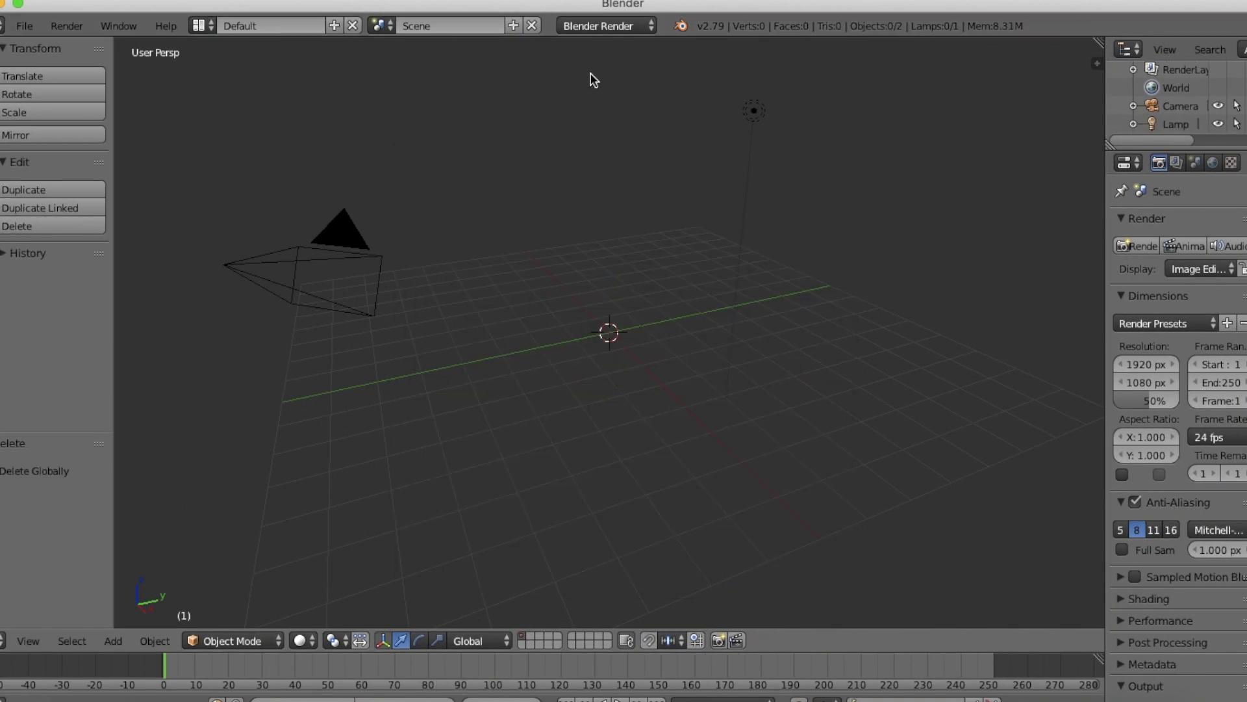
pyautogui.click(605, 25)
pyautogui.click(596, 89)
# Enable Denoising for the render layer.
pyautogui.scroll(-2, 1175, 338)
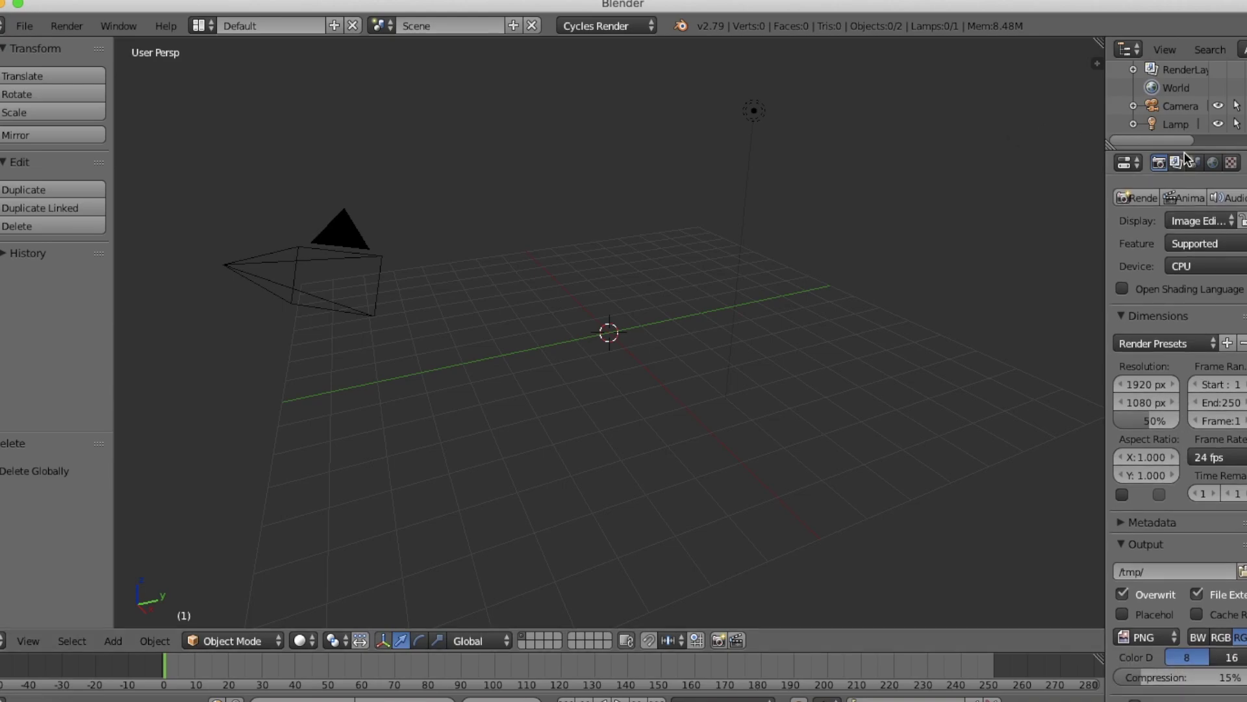
pyautogui.click(1177, 162)
pyautogui.click(1213, 162)
pyautogui.click(1179, 323)
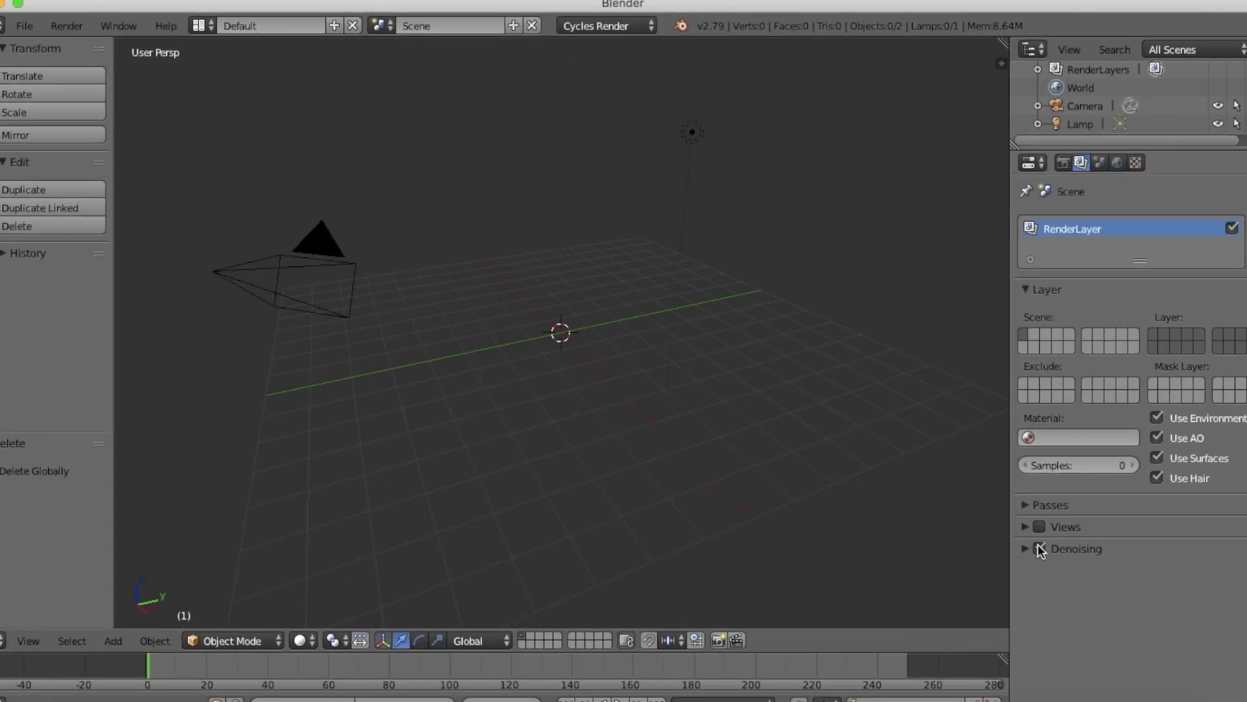
# Import the downloaded Mixamo avatar and set its armature's scale to 1 on X, Y and Z.
pyautogui.click(24, 25)
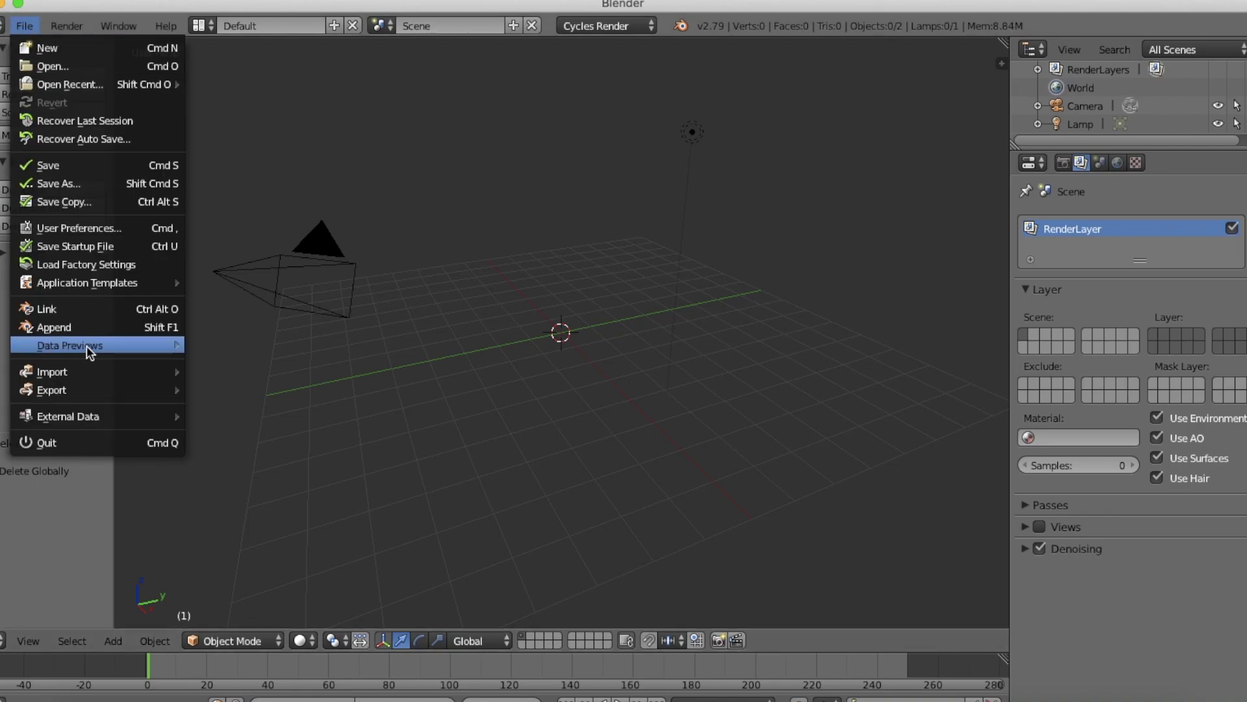
pyautogui.moveTo(88, 374)
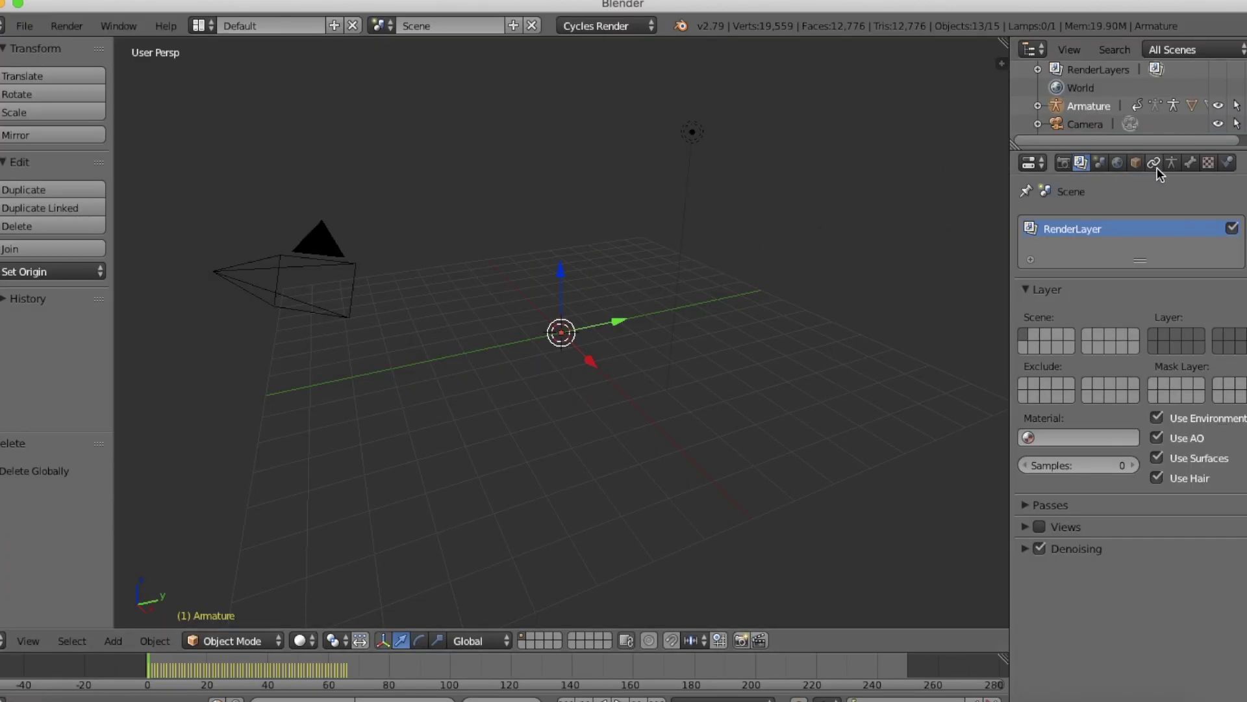
pyautogui.click(1136, 164)
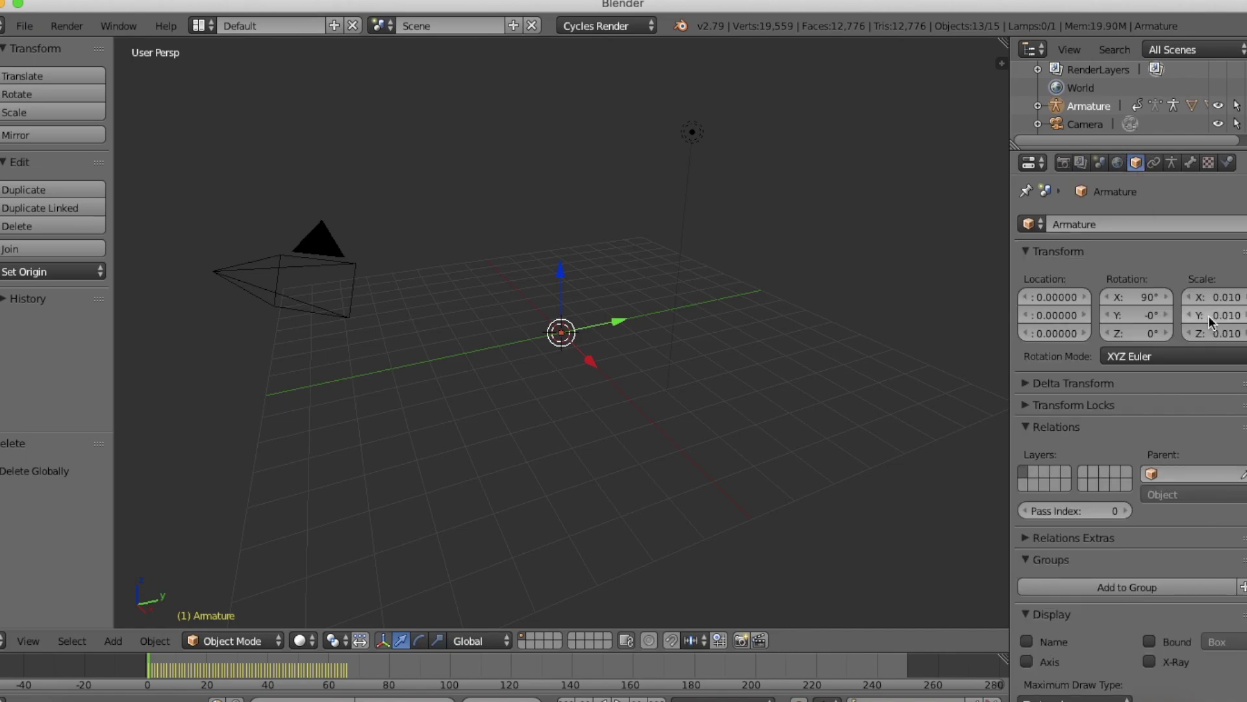
pyautogui.click(1232, 297)
pyautogui.write('1')
pyautogui.press('Tab')
pyautogui.write('1')
pyautogui.press('Return')
pyautogui.click(1221, 337)
pyautogui.write('1')
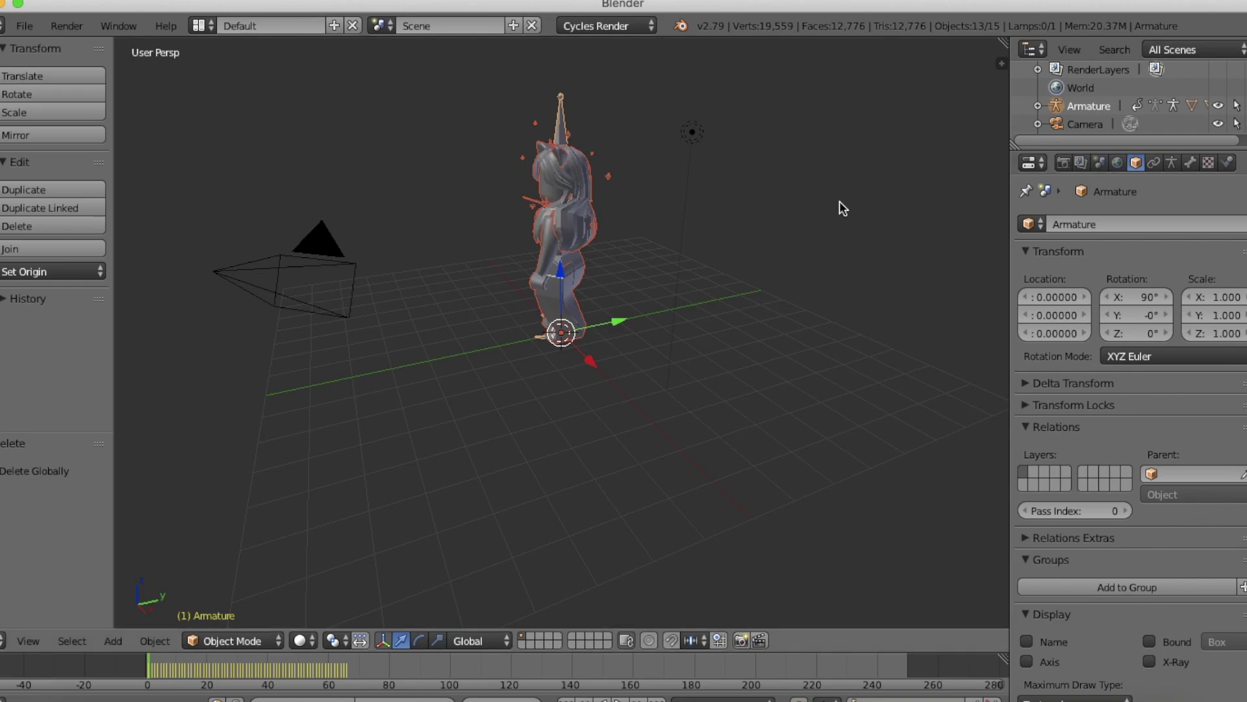
# Play the imported avatar's animation in a close view from the front.
pyautogui.hotkey('shift', 'f')
pyautogui.press('w')
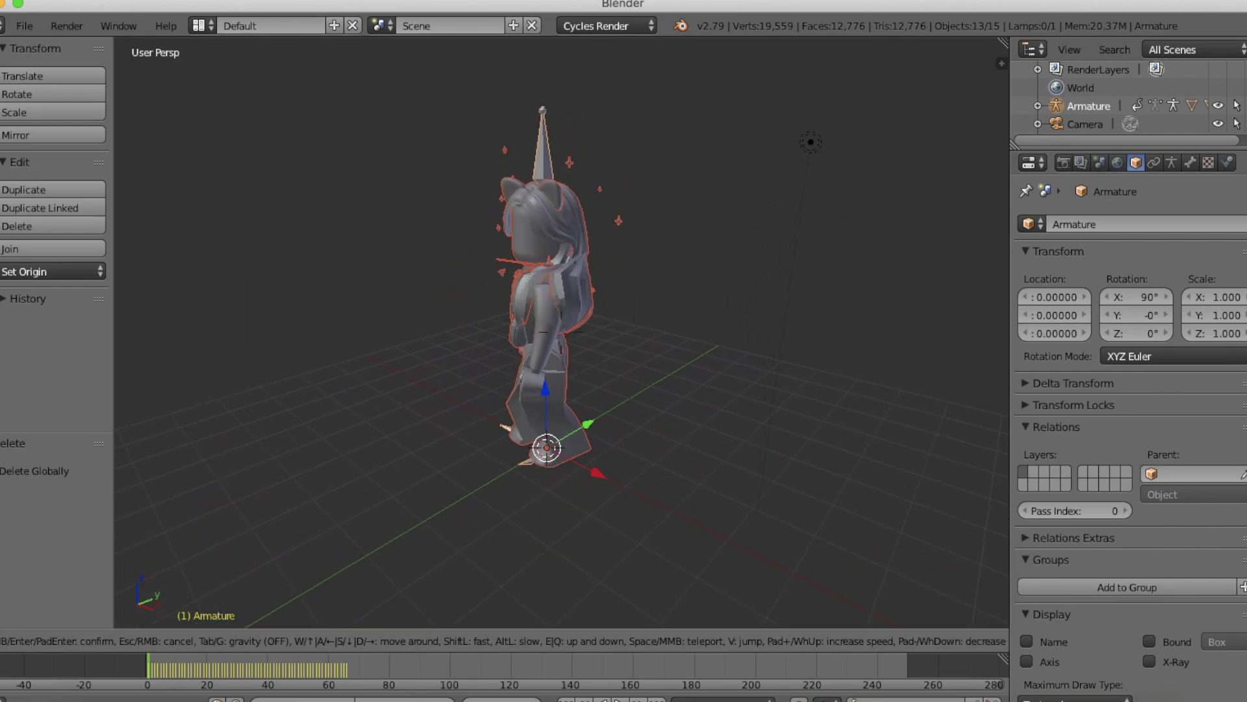
pyautogui.press('a')
pyautogui.press('w')
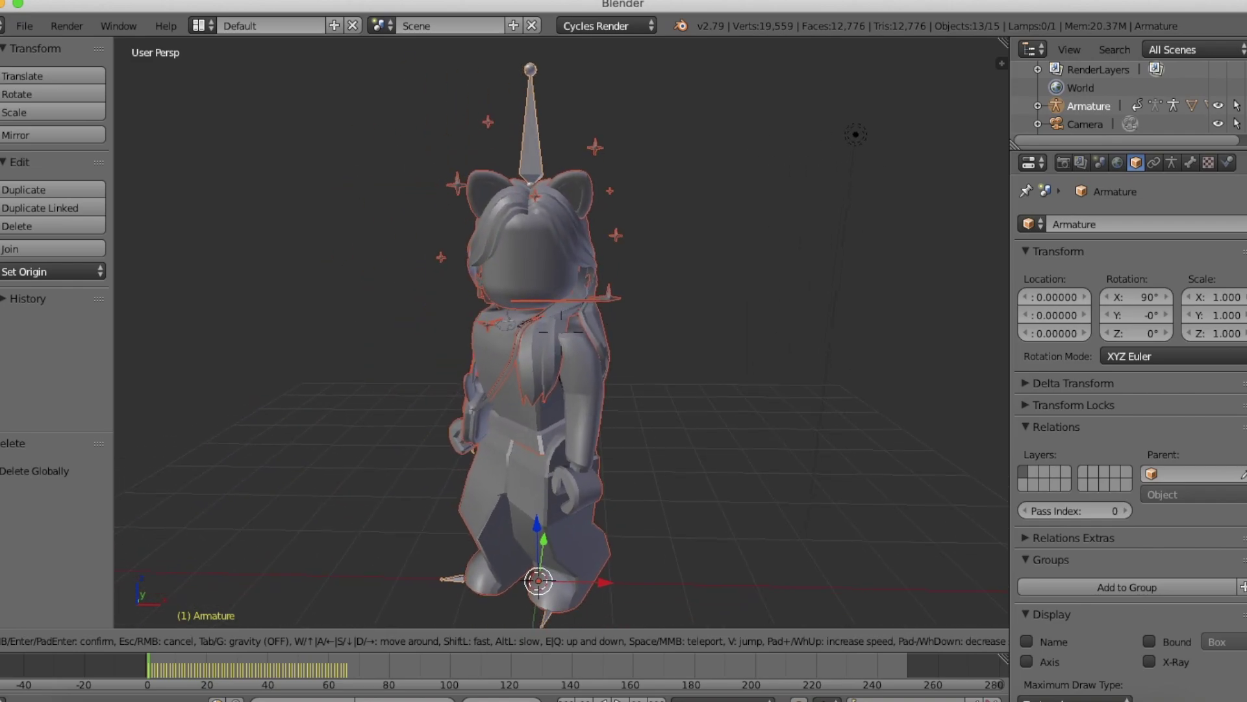
pyautogui.click(563, 337)
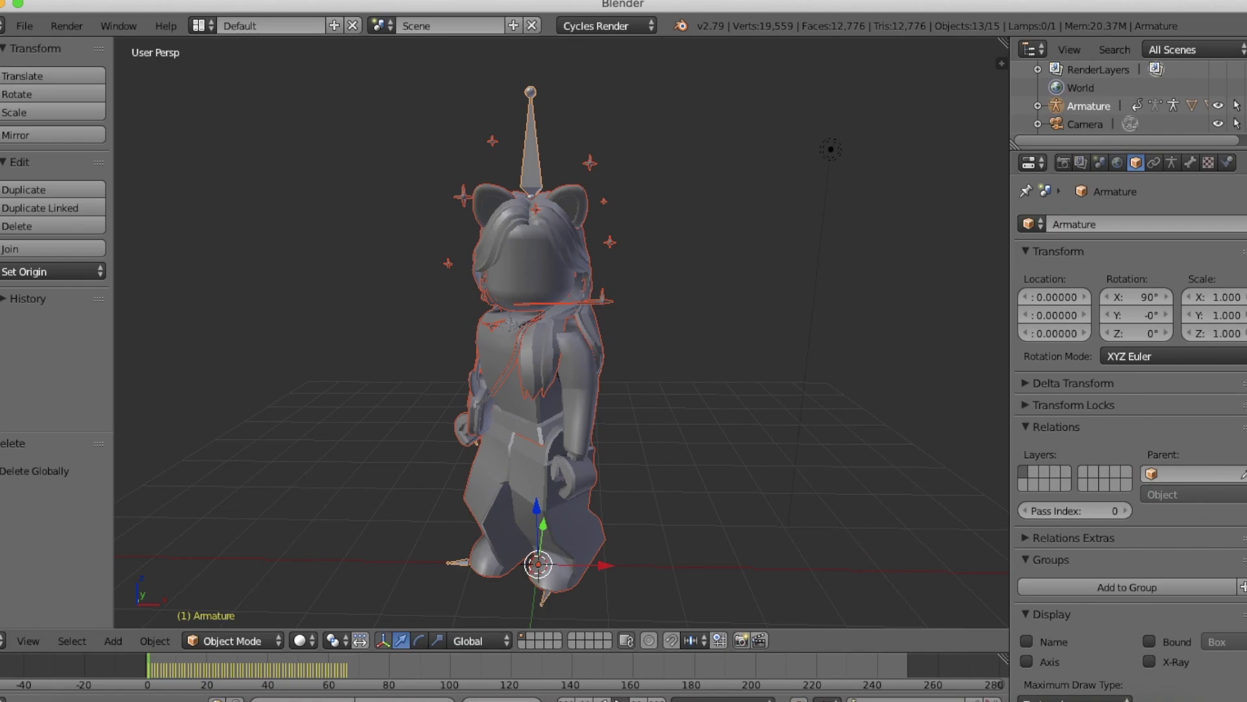
pyautogui.hotkey('alt', 'a')
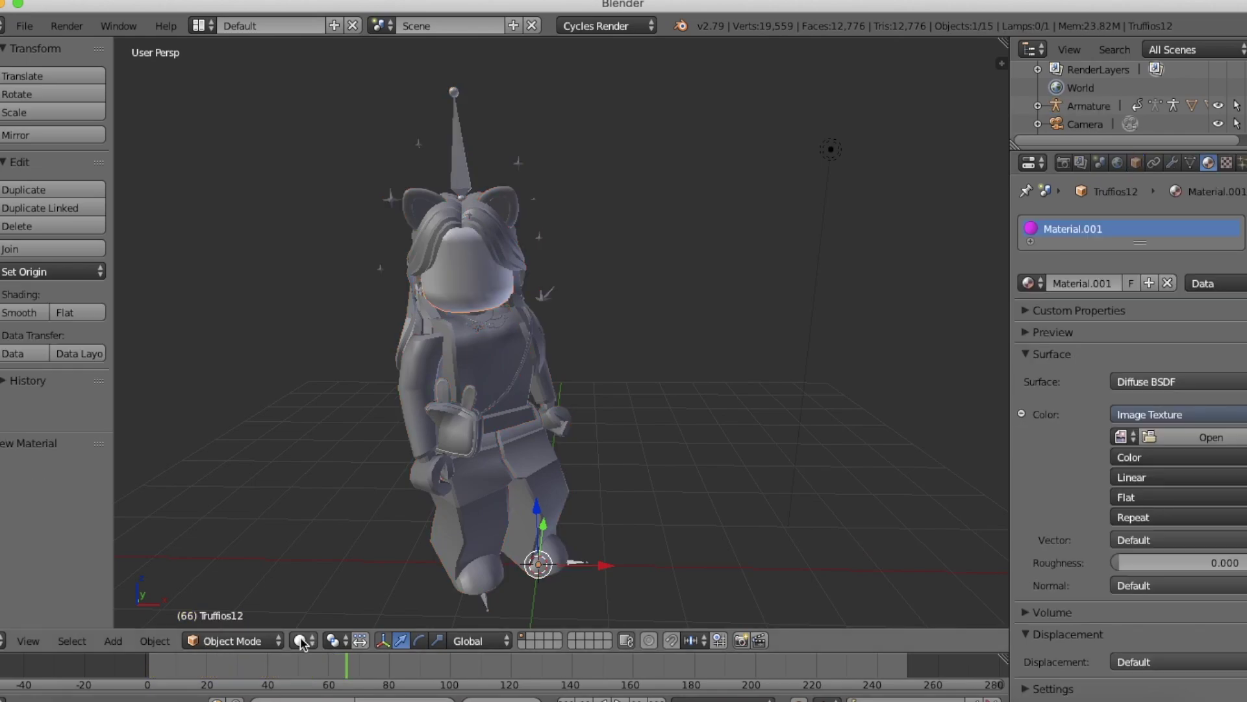
# Set the viewport shading to Texture and give the avatar's head a new material with an Image Texture as its color.
pyautogui.click(300, 641)
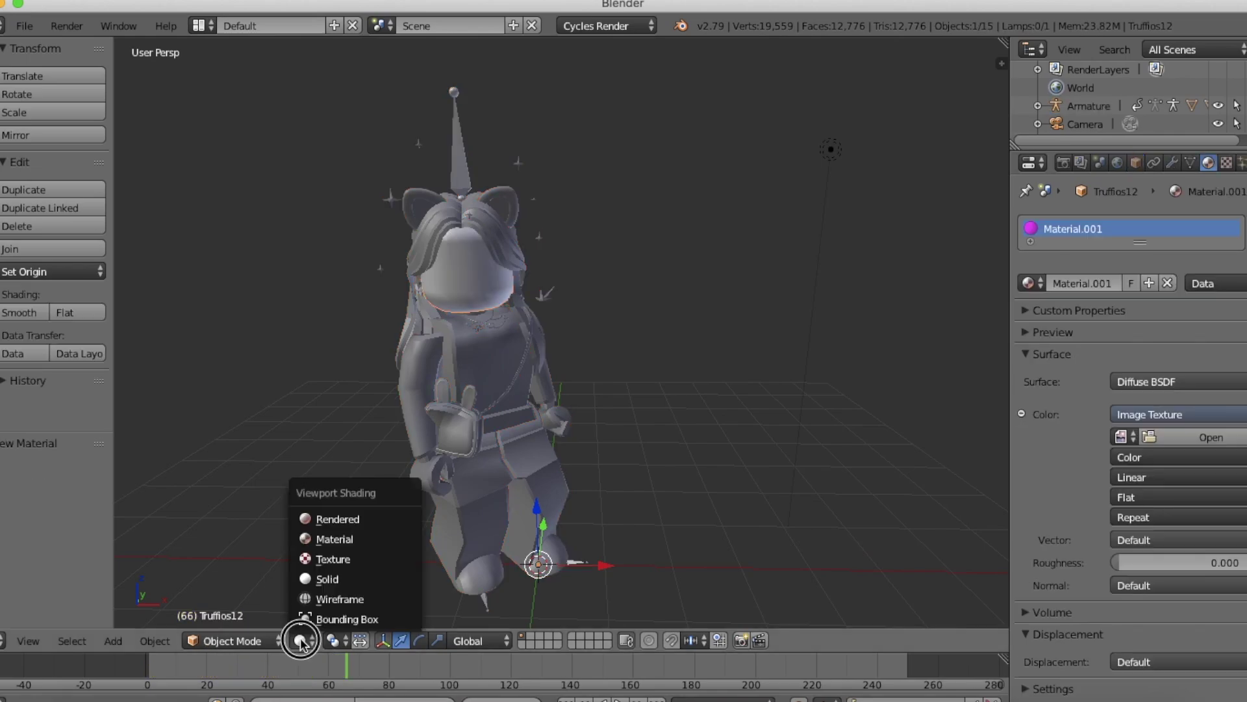
pyautogui.click(344, 563)
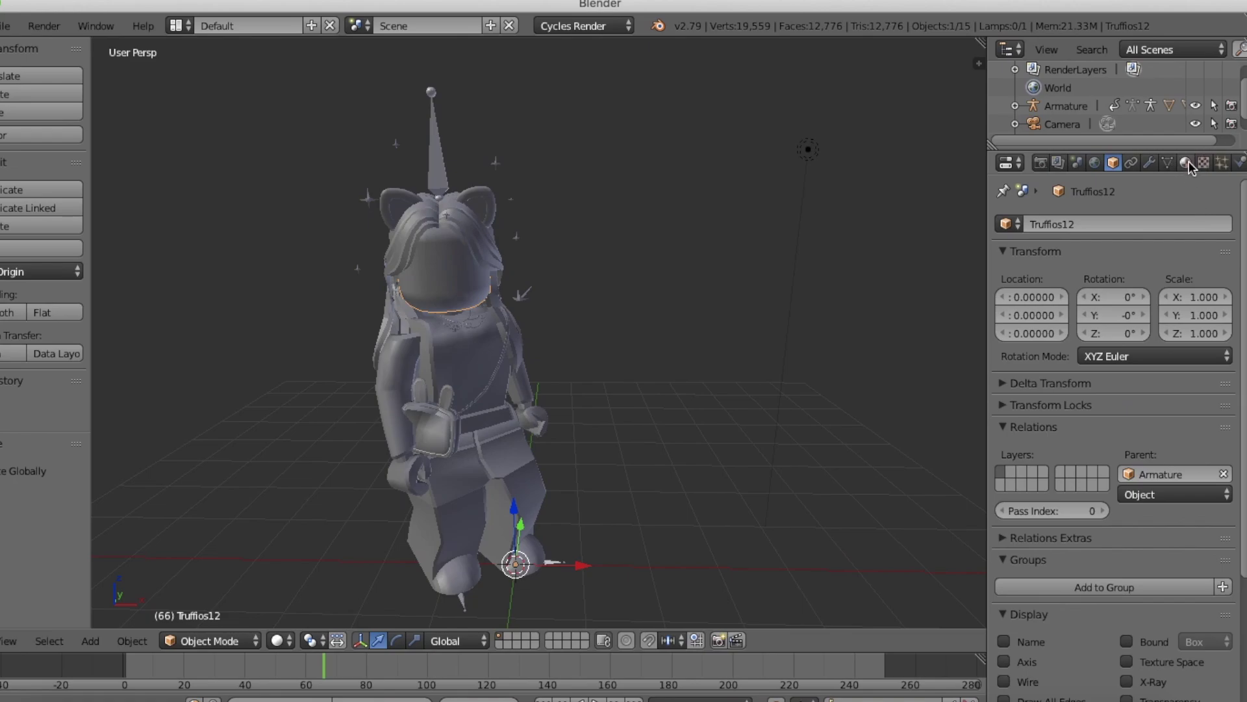
pyautogui.click(1187, 164)
pyautogui.click(1108, 284)
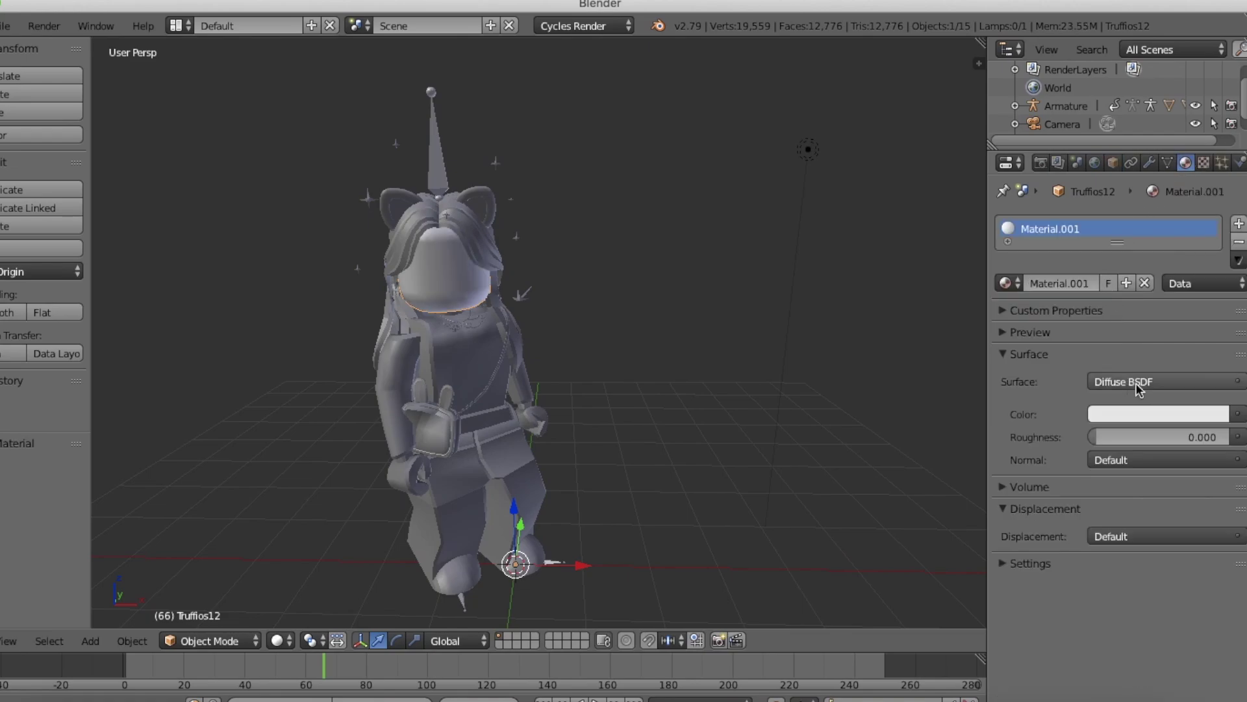
pyautogui.click(1238, 414)
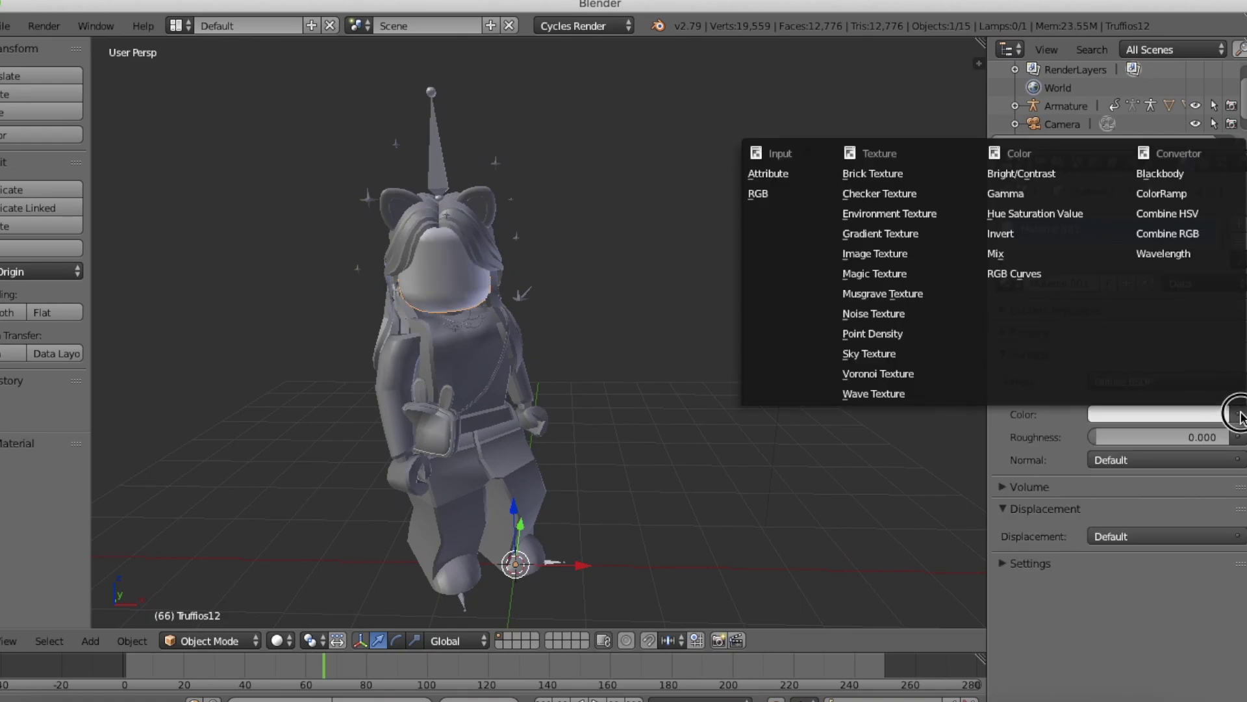
pyautogui.click(892, 255)
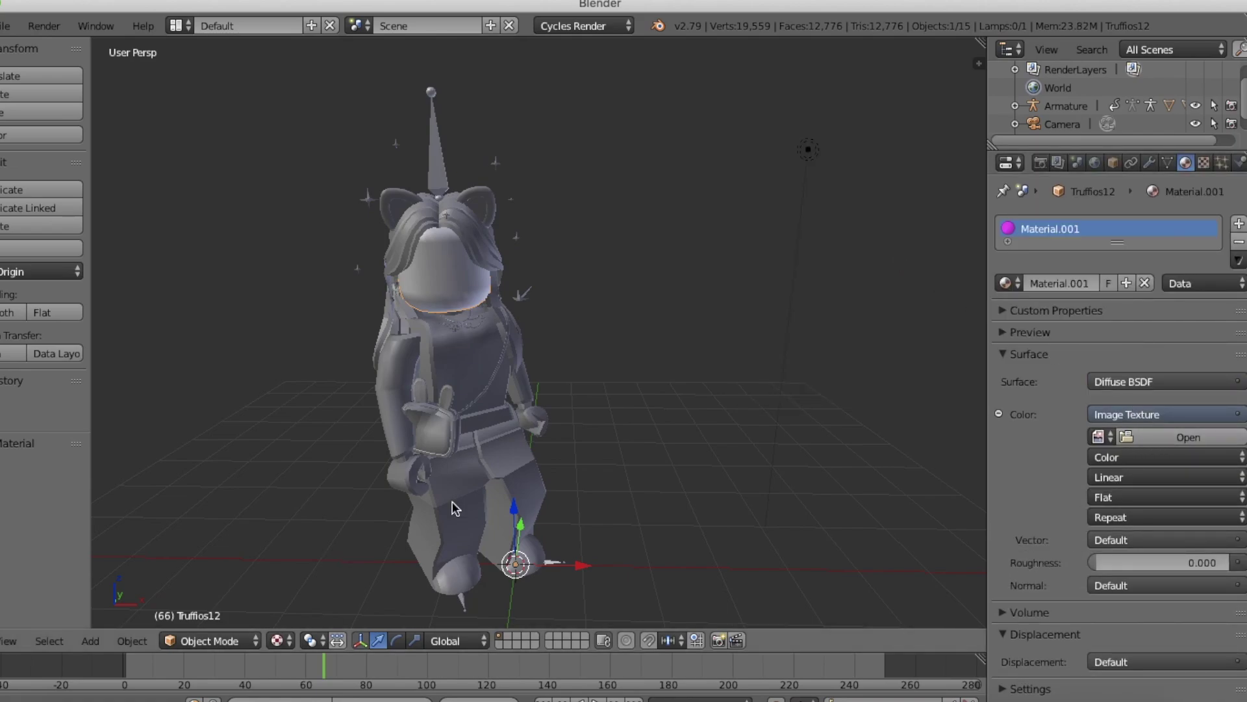
pyautogui.hotkey('alt', 'z')
# Load Truffios3Tex.png from the Maximo folder as the head material's image texture.
pyautogui.click(1178, 441)
pyautogui.click(94, 228)
pyautogui.click(207, 204)
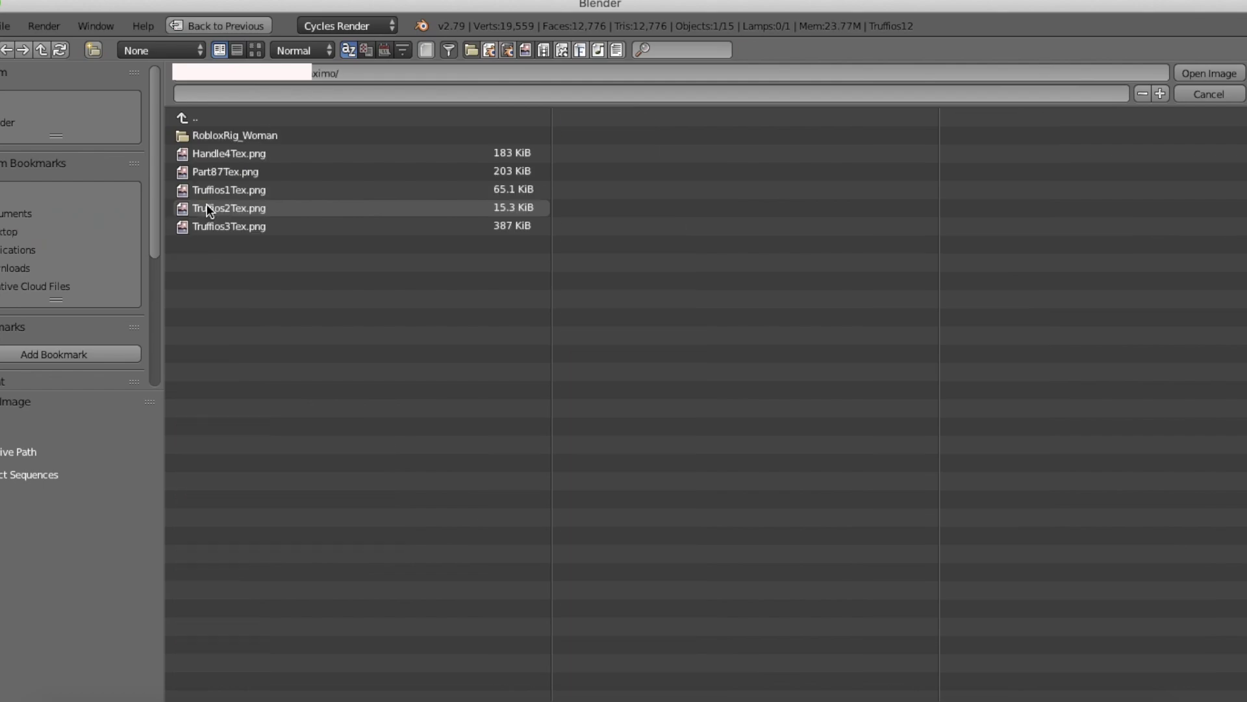
pyautogui.doubleClick(232, 227)
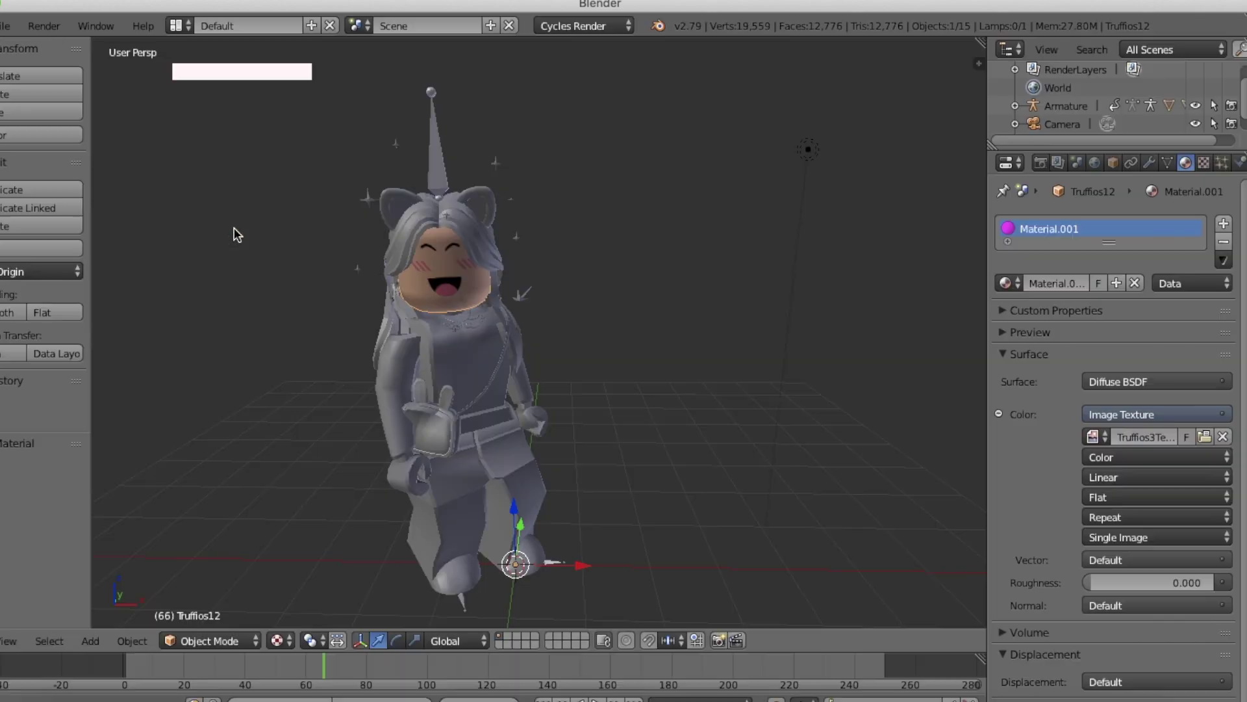
# Give the avatar's hair a new material with an Image Texture color and load Truffios1Tex.png from the Maximo folder.
pyautogui.rightClick(416, 225)
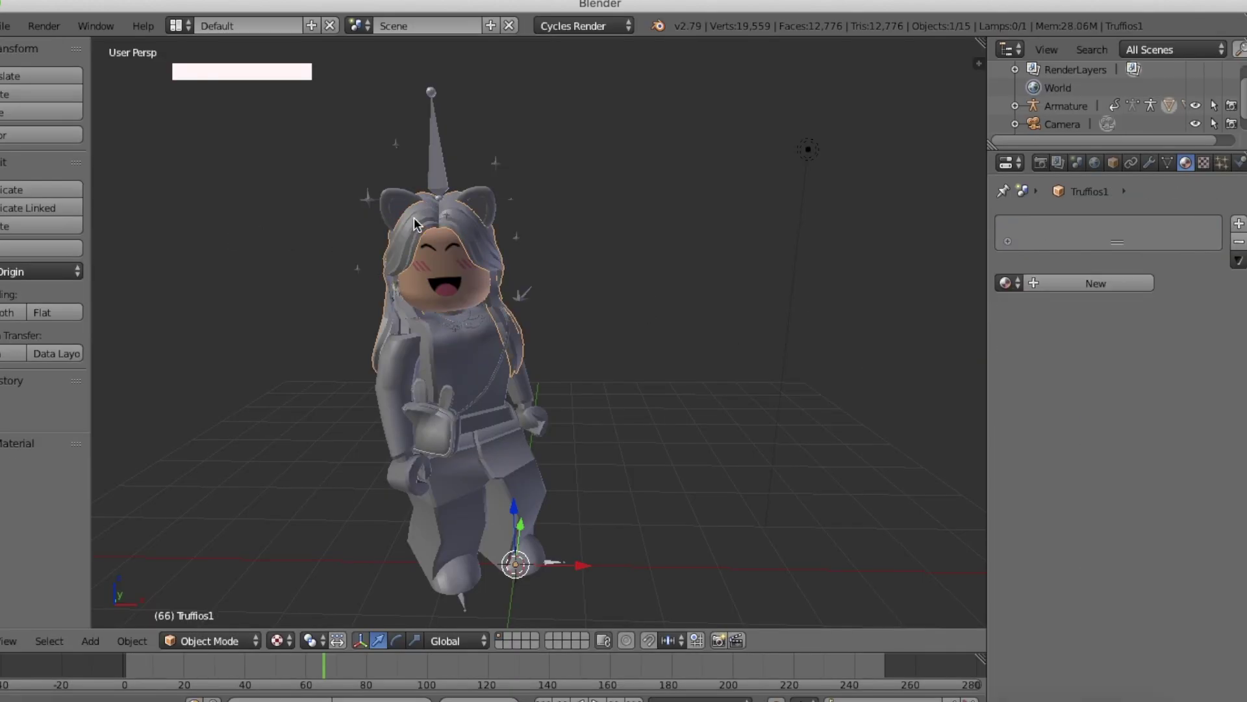
pyautogui.click(1112, 283)
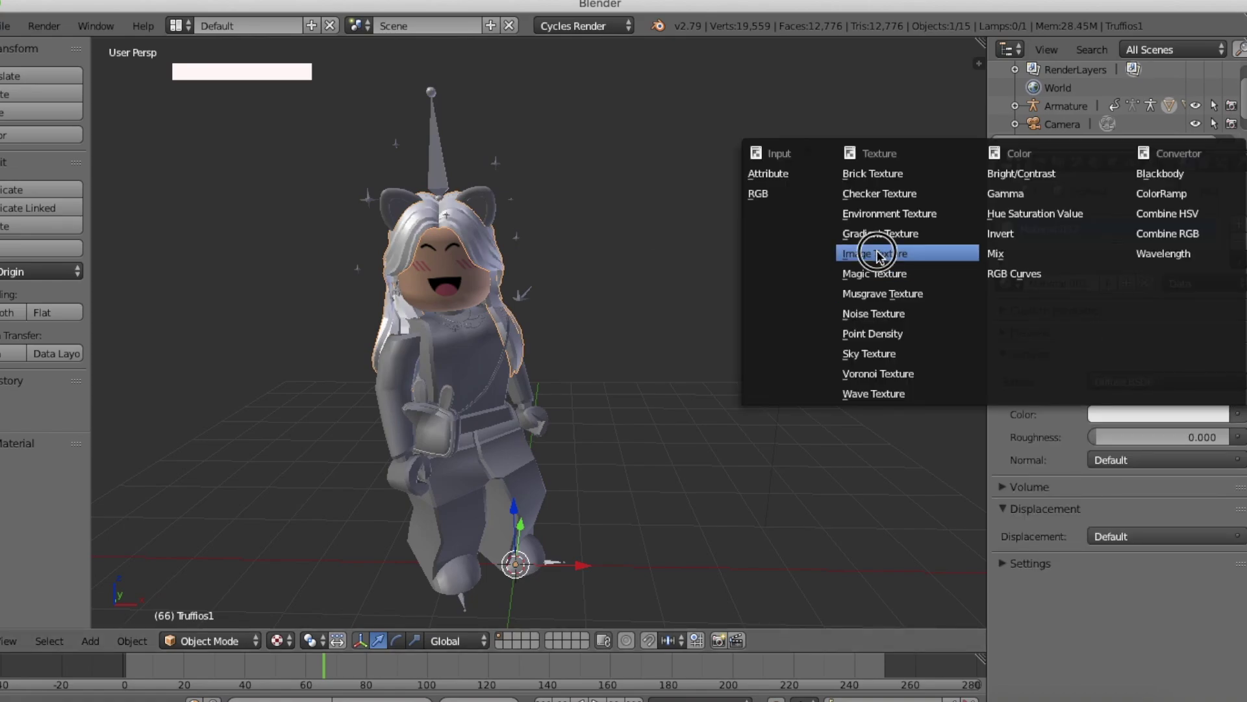
pyautogui.click(1243, 416)
pyautogui.click(875, 254)
pyautogui.click(1183, 435)
pyautogui.click(100, 232)
pyautogui.click(235, 208)
pyautogui.doubleClick(240, 222)
pyautogui.click(1205, 436)
pyautogui.doubleClick(276, 188)
# Give the cat ears a new material with an Image Texture color and load Truffios3Tex.png from the Maximo folder.
pyautogui.rightClick(396, 204)
pyautogui.click(1110, 283)
pyautogui.click(1242, 417)
pyautogui.click(894, 253)
pyautogui.click(1182, 436)
pyautogui.click(69, 232)
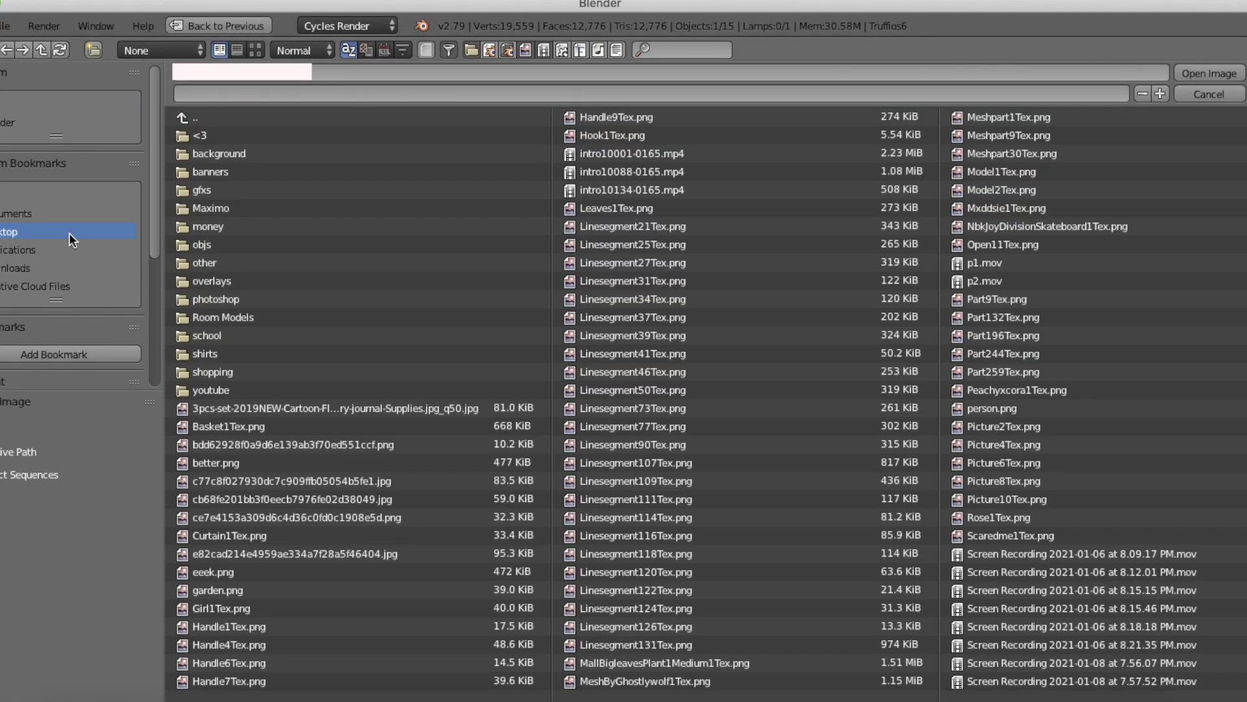
pyautogui.click(239, 208)
pyautogui.doubleClick(240, 189)
pyautogui.click(1202, 436)
pyautogui.doubleClick(267, 226)
# Add a new material to the earring accessory beside the face, using Truffios3Tex.png as its Image Texture color.
pyautogui.rightClick(399, 288)
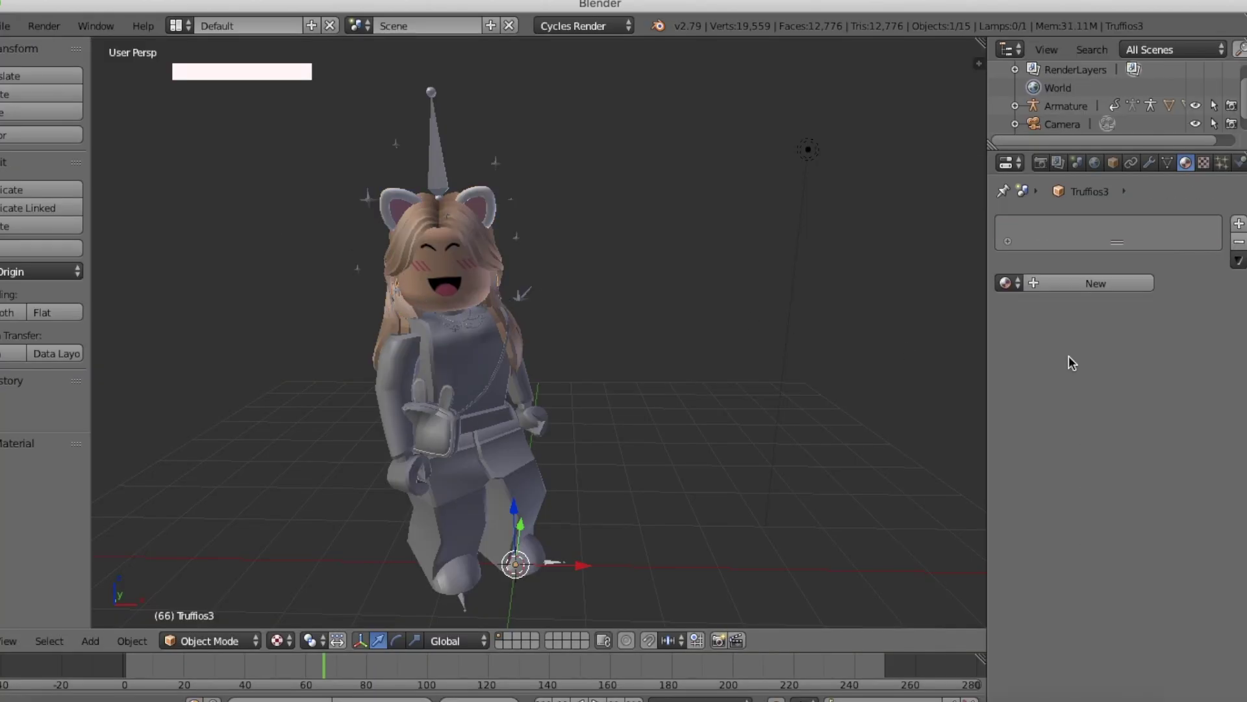
pyautogui.click(1101, 282)
pyautogui.click(1242, 416)
pyautogui.click(891, 253)
pyautogui.click(1183, 436)
pyautogui.click(76, 232)
pyautogui.click(241, 208)
pyautogui.doubleClick(232, 222)
# Give the avatar's right arm, on the bag side, a new material with Truffios3Tex.png as its Image Texture color.
pyautogui.hotkey('shift', 'f')
pyautogui.press('w')
pyautogui.click(606, 299)
pyautogui.rightClick(447, 403)
pyautogui.click(1133, 286)
pyautogui.click(1240, 416)
pyautogui.click(902, 254)
pyautogui.click(1186, 436)
pyautogui.click(73, 233)
pyautogui.click(255, 207)
pyautogui.doubleClick(260, 190)
pyautogui.click(1205, 435)
pyautogui.doubleClick(273, 208)
pyautogui.click(1203, 436)
pyautogui.click(485, 226)
# Give the avatar's left arm a new material with Truffios3Tex.png as its Image Texture color.
pyautogui.rightClick(650, 416)
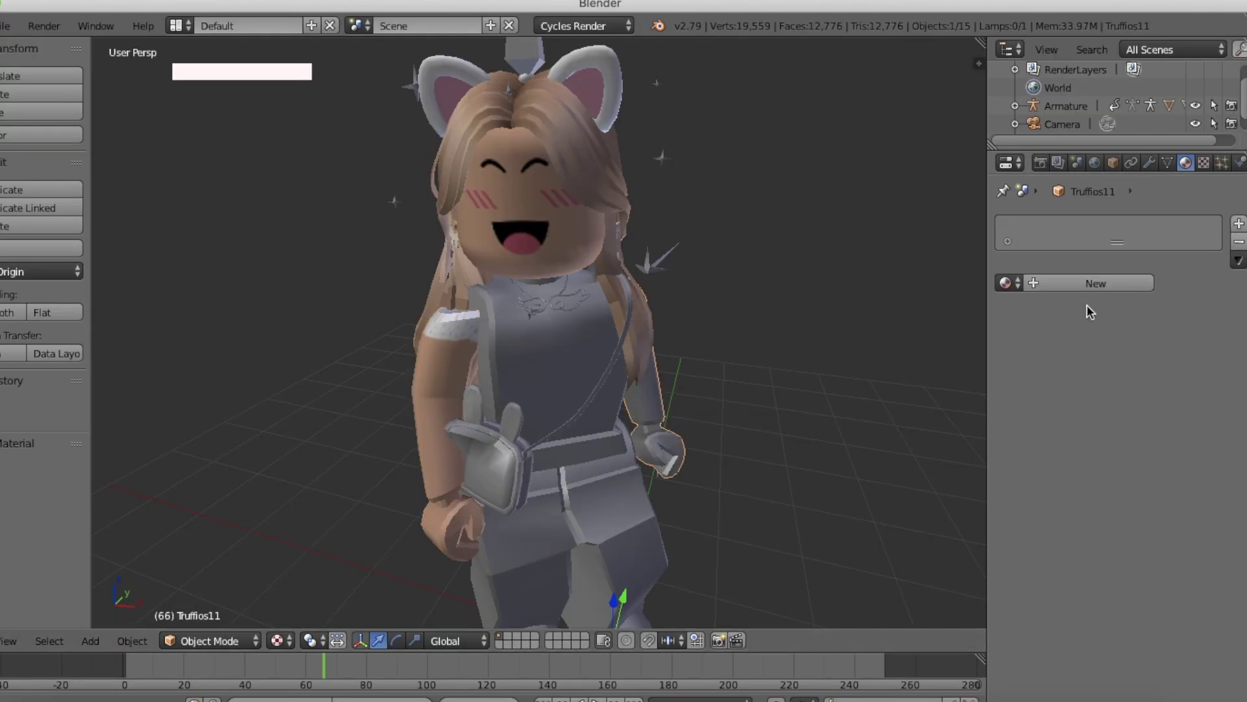
pyautogui.click(1100, 291)
pyautogui.click(1241, 416)
pyautogui.click(877, 254)
pyautogui.click(1186, 436)
pyautogui.click(31, 230)
pyautogui.click(237, 208)
pyautogui.click(226, 222)
pyautogui.doubleClick(226, 227)
# Give the avatar's torso a new material with Truffios3Tex.png as its Image Texture color.
pyautogui.rightClick(536, 338)
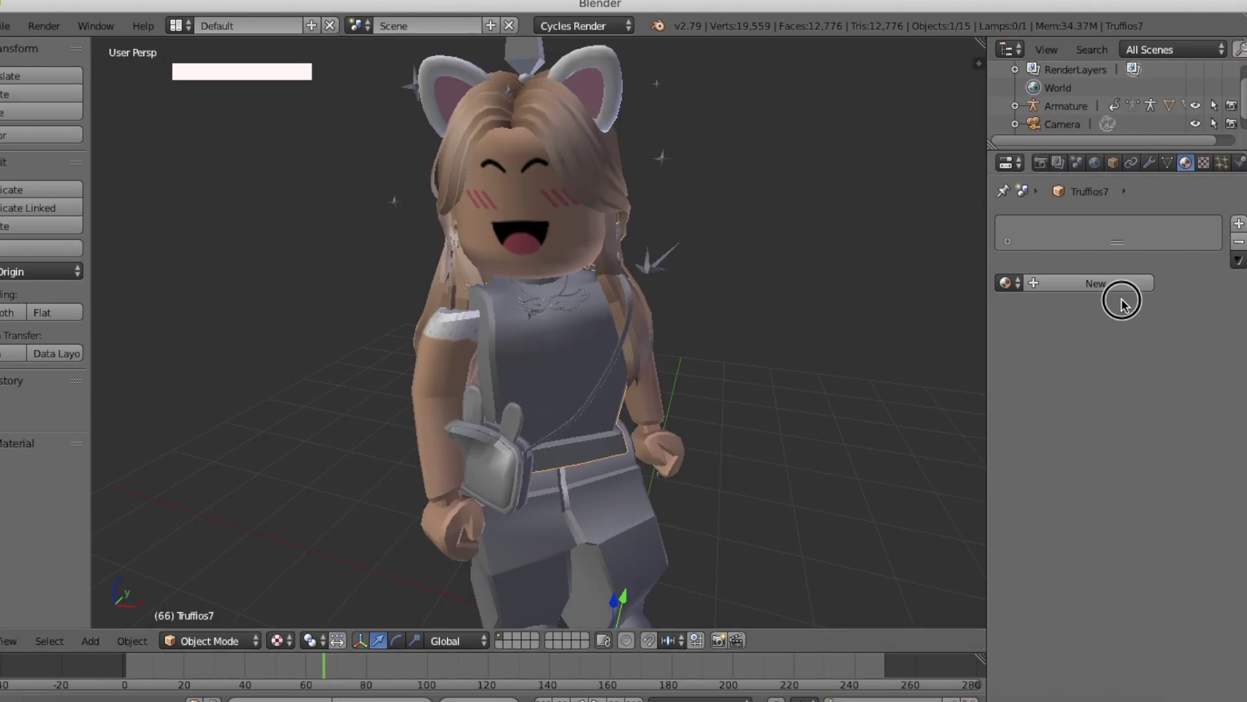
pyautogui.click(1104, 284)
pyautogui.click(1241, 416)
pyautogui.click(896, 253)
pyautogui.click(1186, 436)
pyautogui.click(39, 232)
pyautogui.click(220, 229)
pyautogui.doubleClick(219, 234)
# Give the necklace a new material with an Image Texture color and load Truffios3Tex.png from the Maximo folder.
pyautogui.rightClick(538, 301)
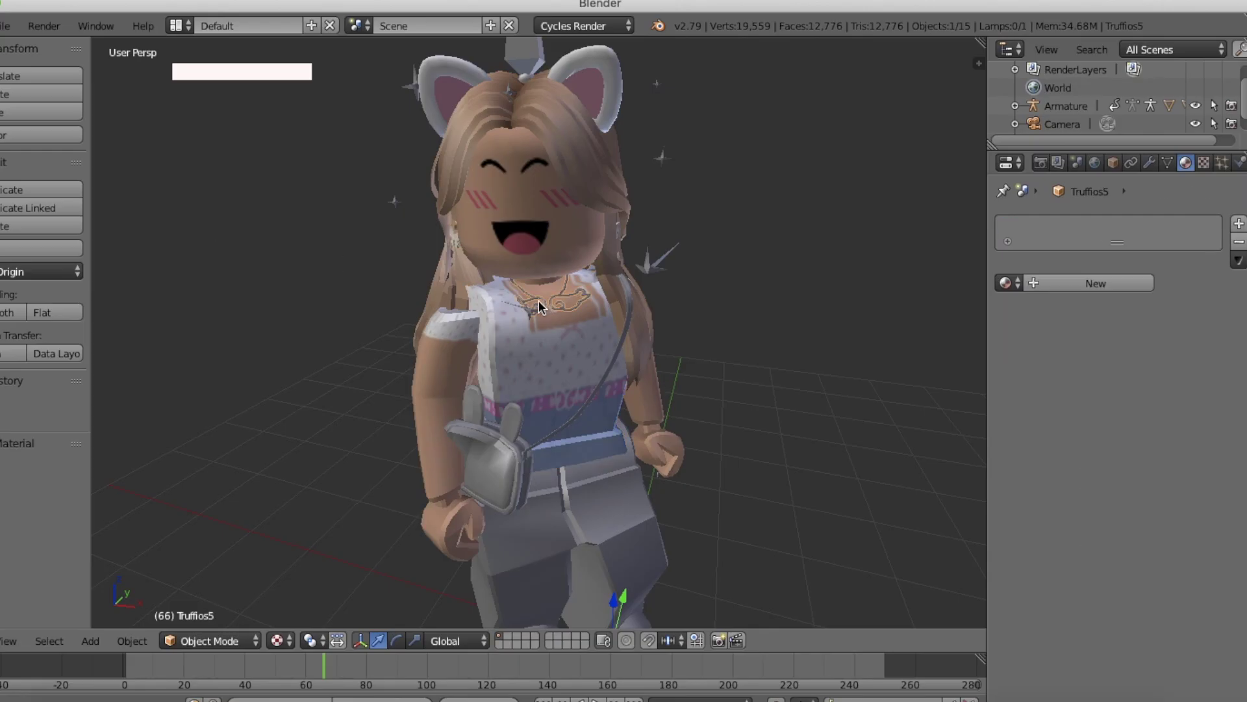
pyautogui.click(1237, 414)
pyautogui.click(897, 248)
pyautogui.click(1204, 437)
pyautogui.click(29, 224)
pyautogui.doubleClick(240, 227)
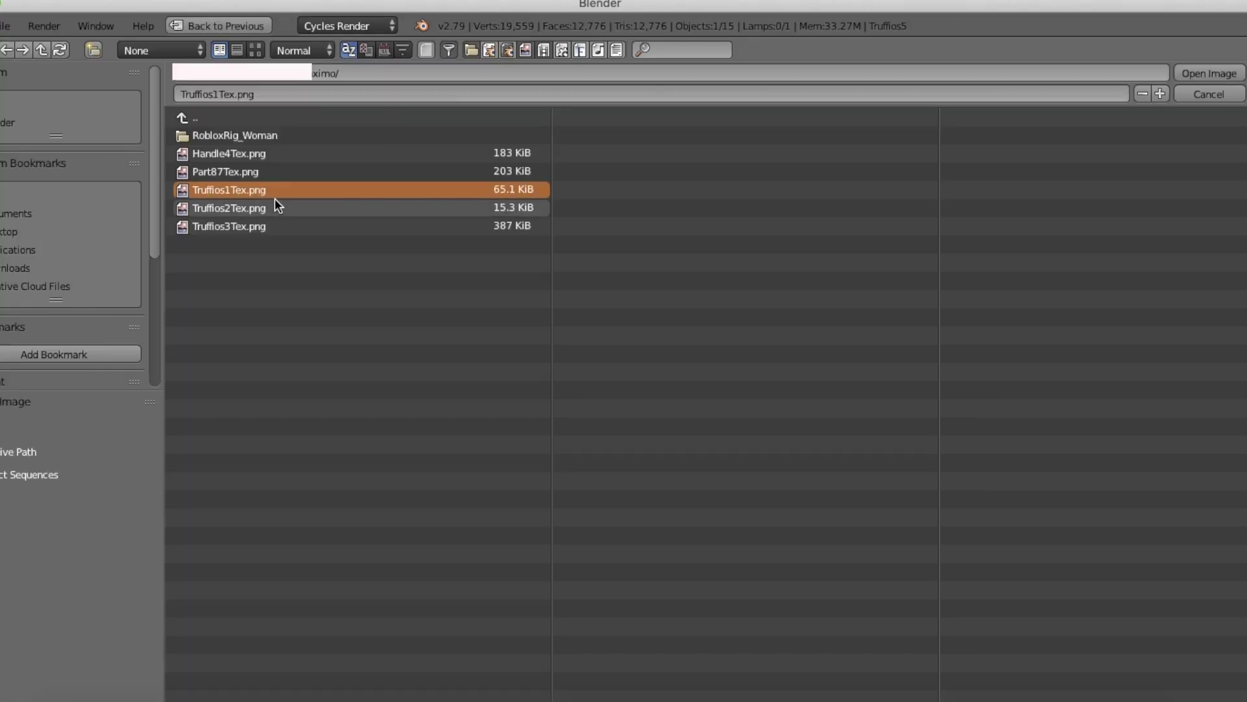
pyautogui.doubleClick(275, 194)
pyautogui.click(1205, 436)
pyautogui.doubleClick(390, 209)
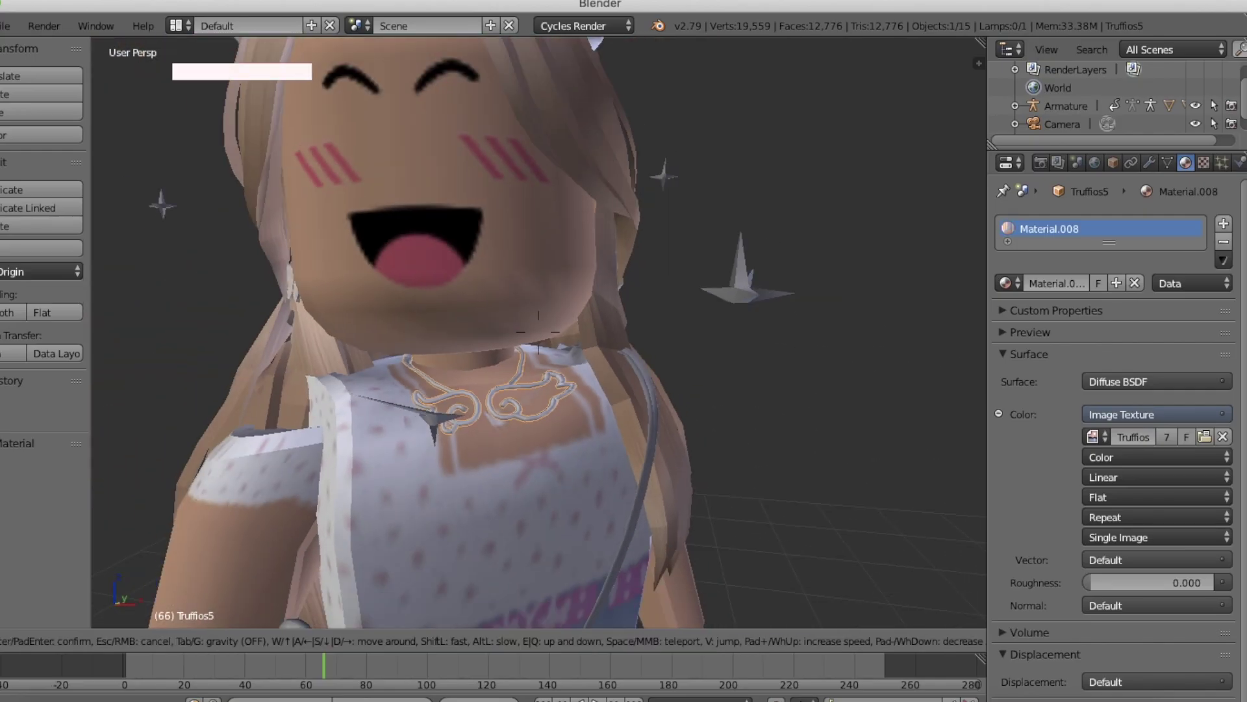
# Give the star sparkles around the head a new material with Truffios3Tex.png as its Image Texture color.
pyautogui.rightClick(298, 234)
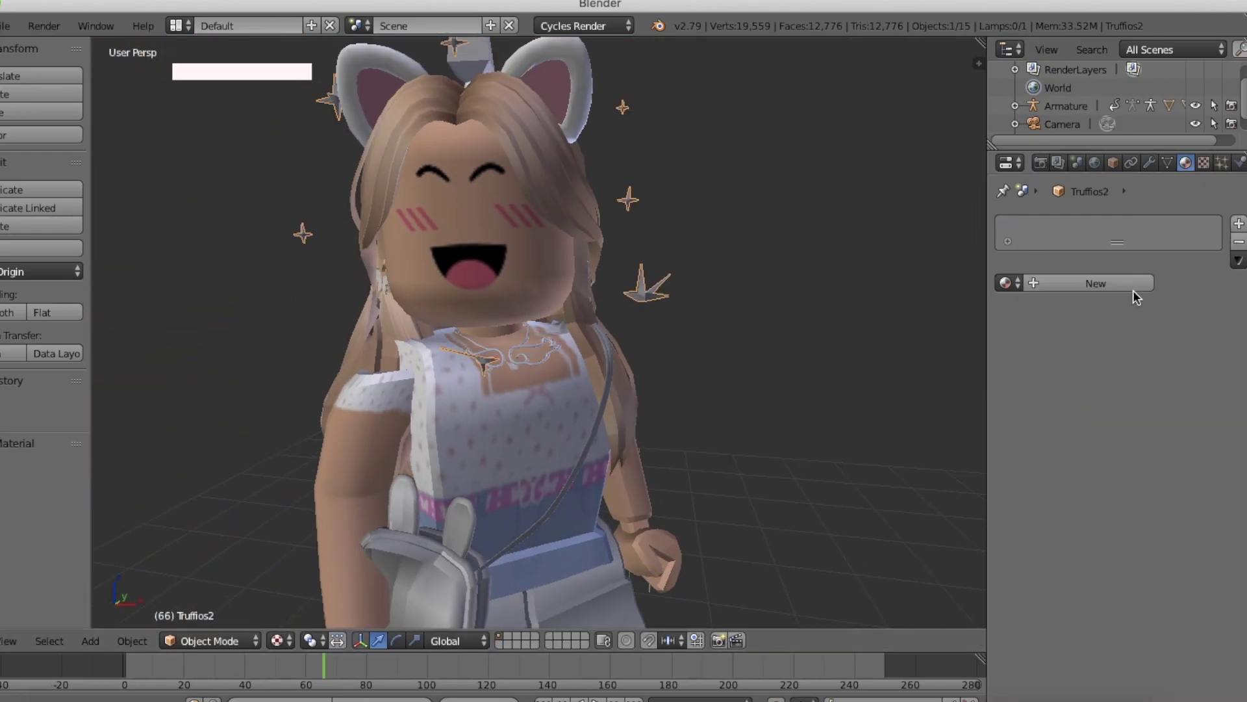
pyautogui.click(1096, 283)
pyautogui.click(1237, 411)
pyautogui.click(871, 273)
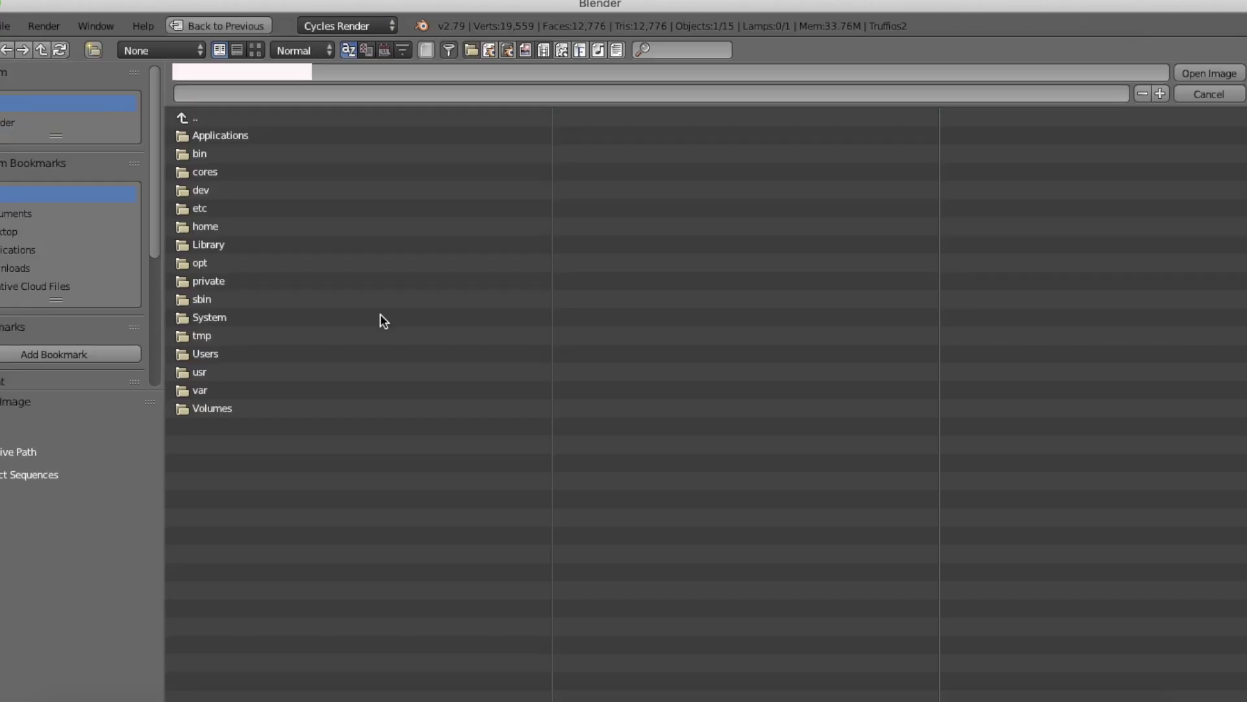
pyautogui.click(13, 231)
pyautogui.click(211, 211)
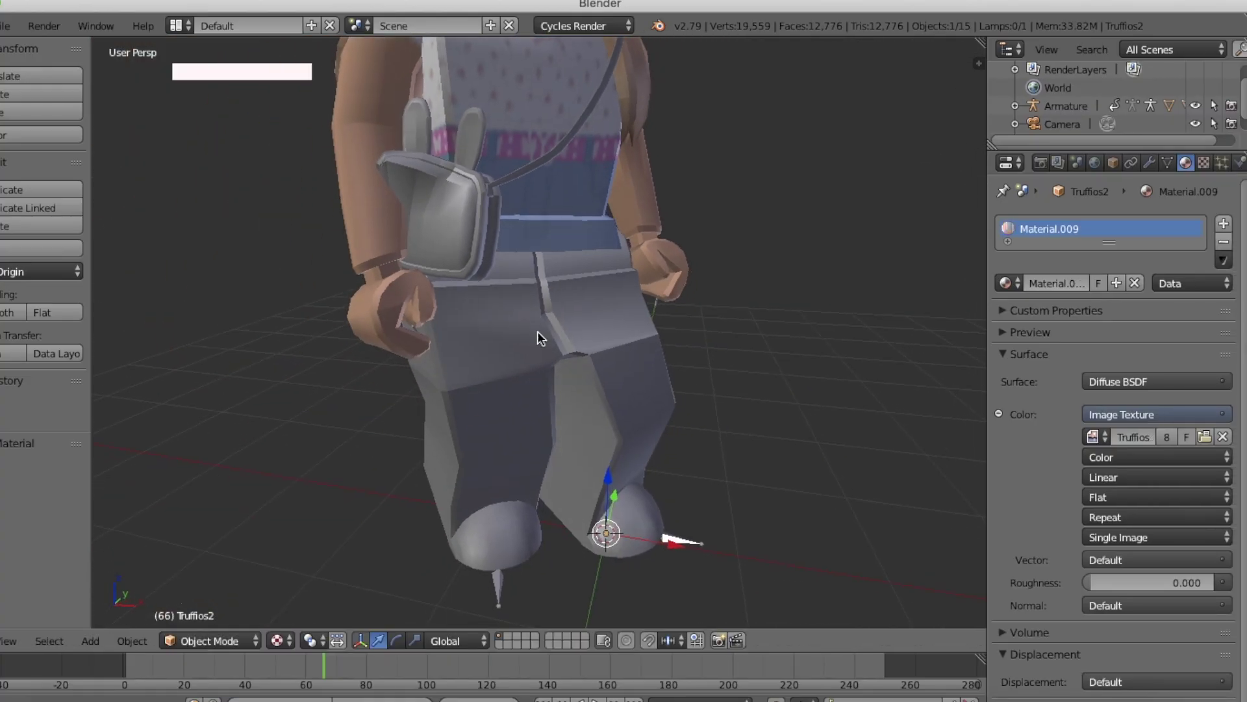
# Give the bunny bag a new material with Truffios3Tex.png as its Image Texture color.
pyautogui.click(1231, 414)
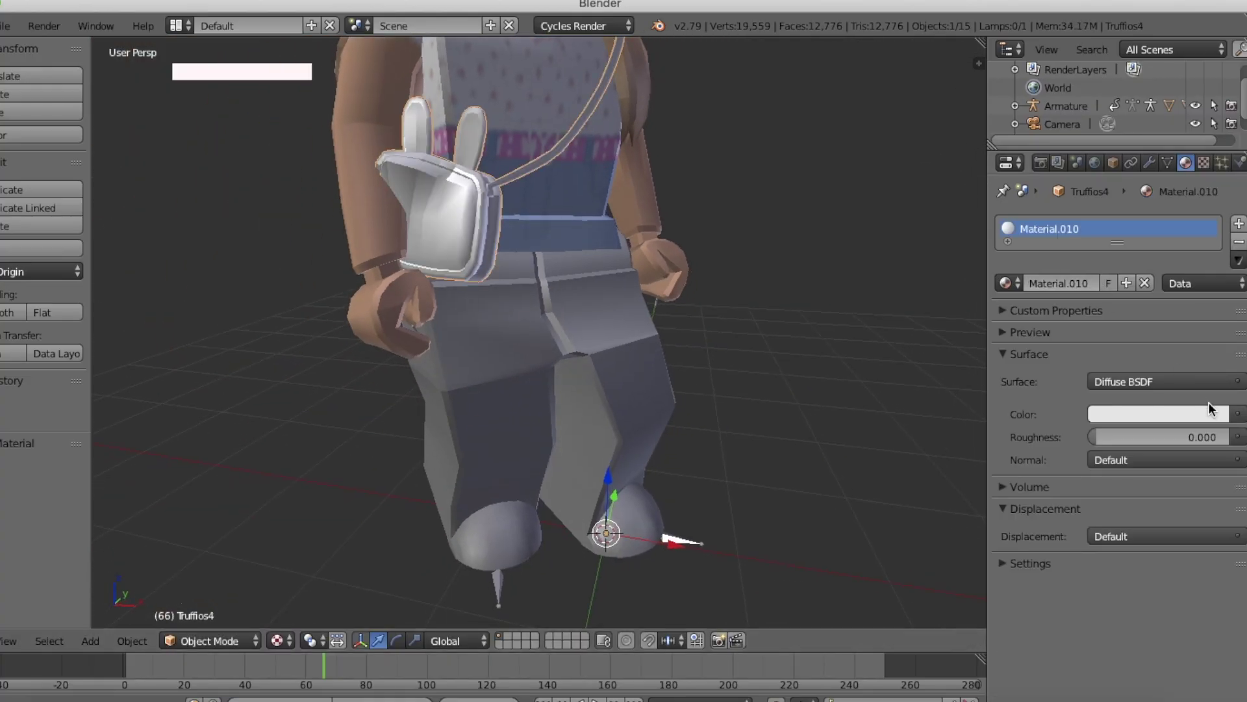
pyautogui.click(1231, 414)
pyautogui.click(871, 273)
pyautogui.click(1179, 434)
pyautogui.click(112, 229)
pyautogui.click(227, 210)
pyautogui.doubleClick(227, 223)
# Give the avatar's right leg a new material with Truffios3Tex.png as its Image Texture color.
pyautogui.rightClick(484, 416)
pyautogui.click(1054, 285)
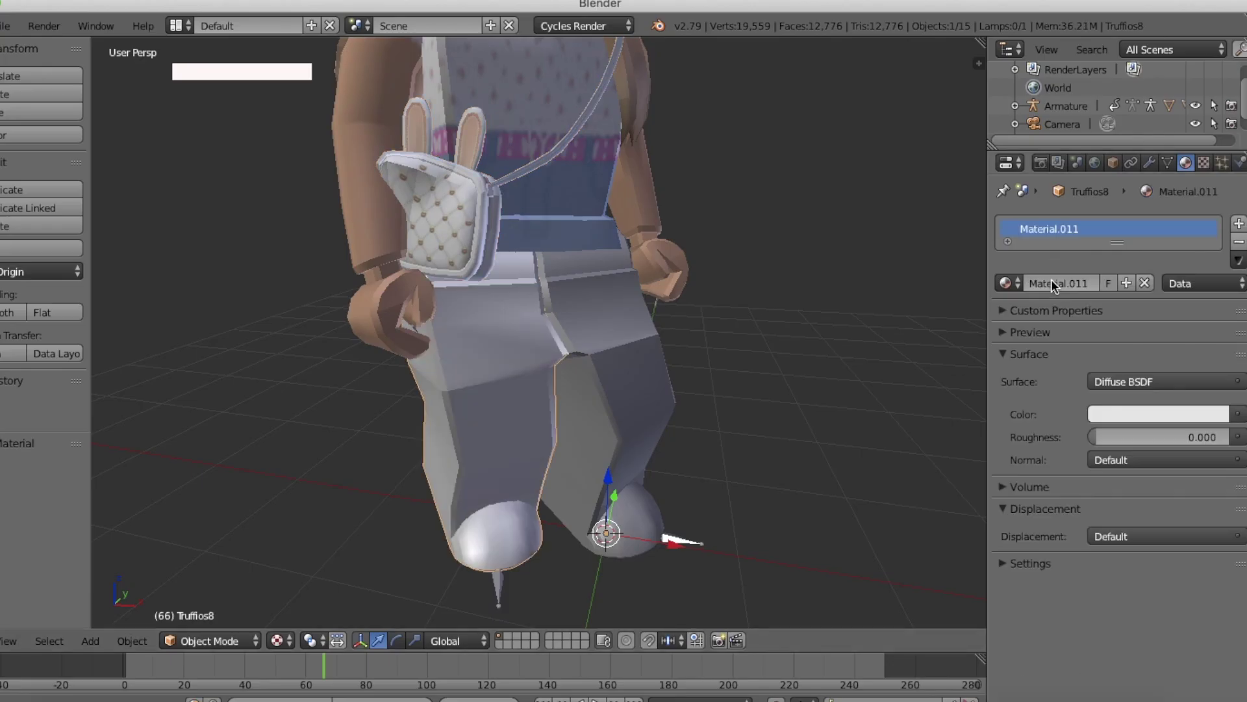
pyautogui.click(1238, 413)
pyautogui.click(875, 253)
pyautogui.click(1180, 435)
pyautogui.click(92, 234)
pyautogui.click(228, 209)
pyautogui.doubleClick(232, 228)
# Give the avatar's left leg a new material with Truffios3Tex.png as its Image Texture color.
pyautogui.rightClick(627, 396)
pyautogui.click(1065, 284)
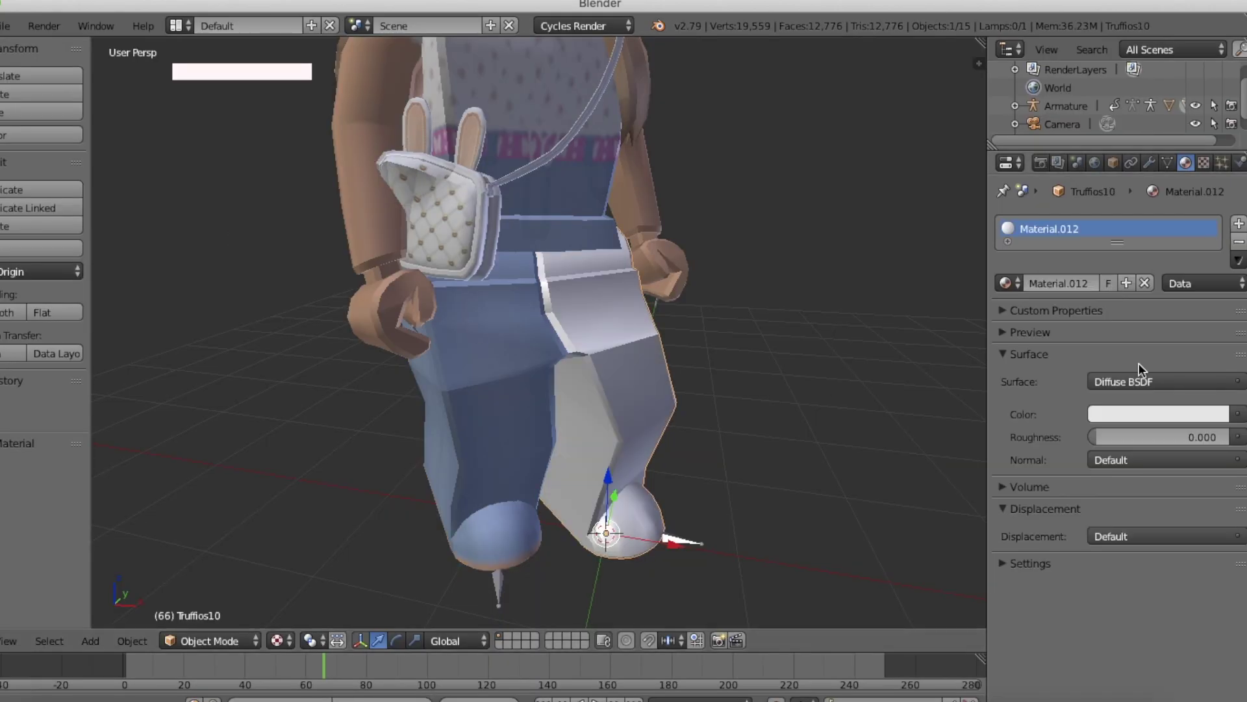
pyautogui.click(1237, 414)
pyautogui.click(874, 253)
pyautogui.click(1143, 437)
pyautogui.click(91, 232)
pyautogui.click(224, 207)
pyautogui.doubleClick(231, 228)
# Examine the textured avatar from several angles and play its animation.
pyautogui.hotkey('shift', 'f')
pyautogui.press('s')
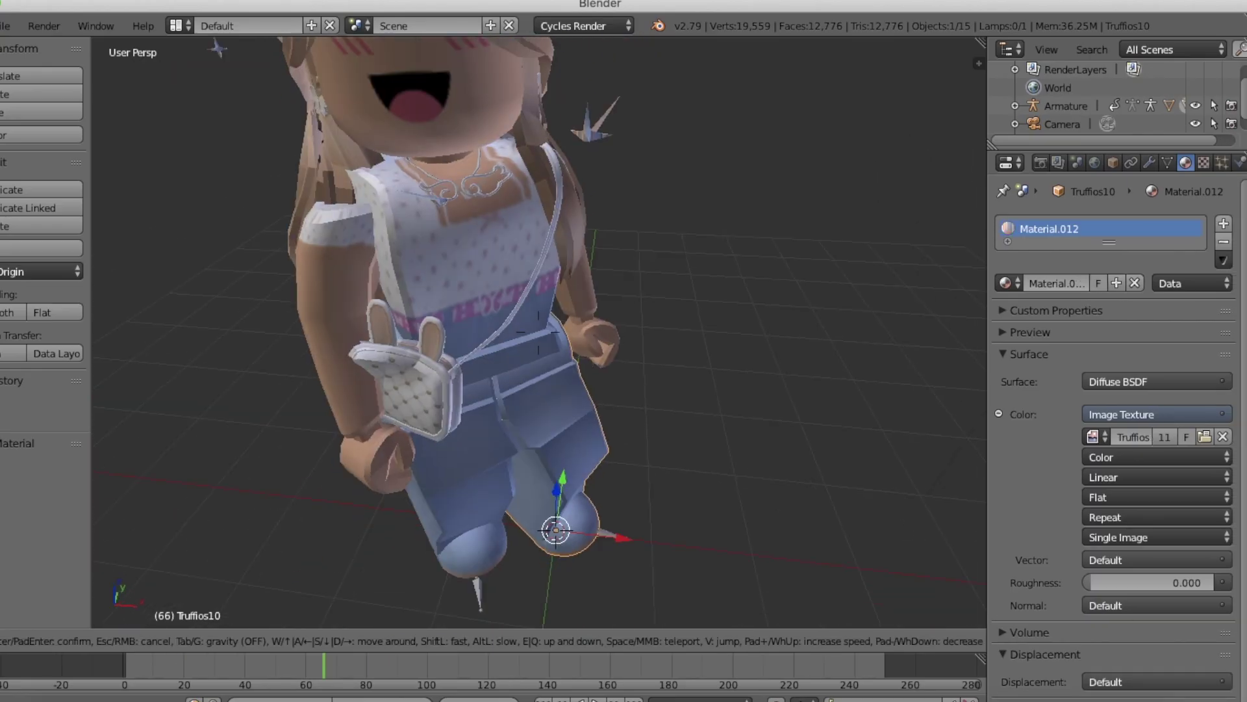
pyautogui.press('s')
pyautogui.press('d')
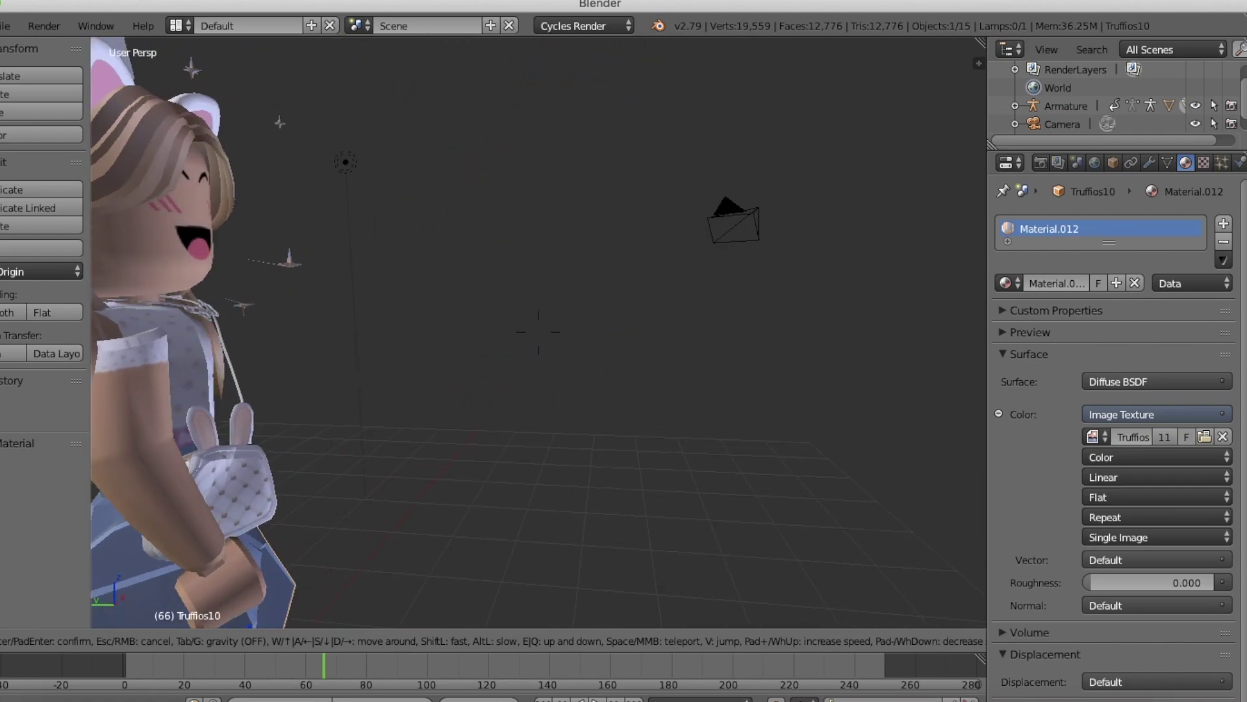
pyautogui.press('d')
pyautogui.press('s')
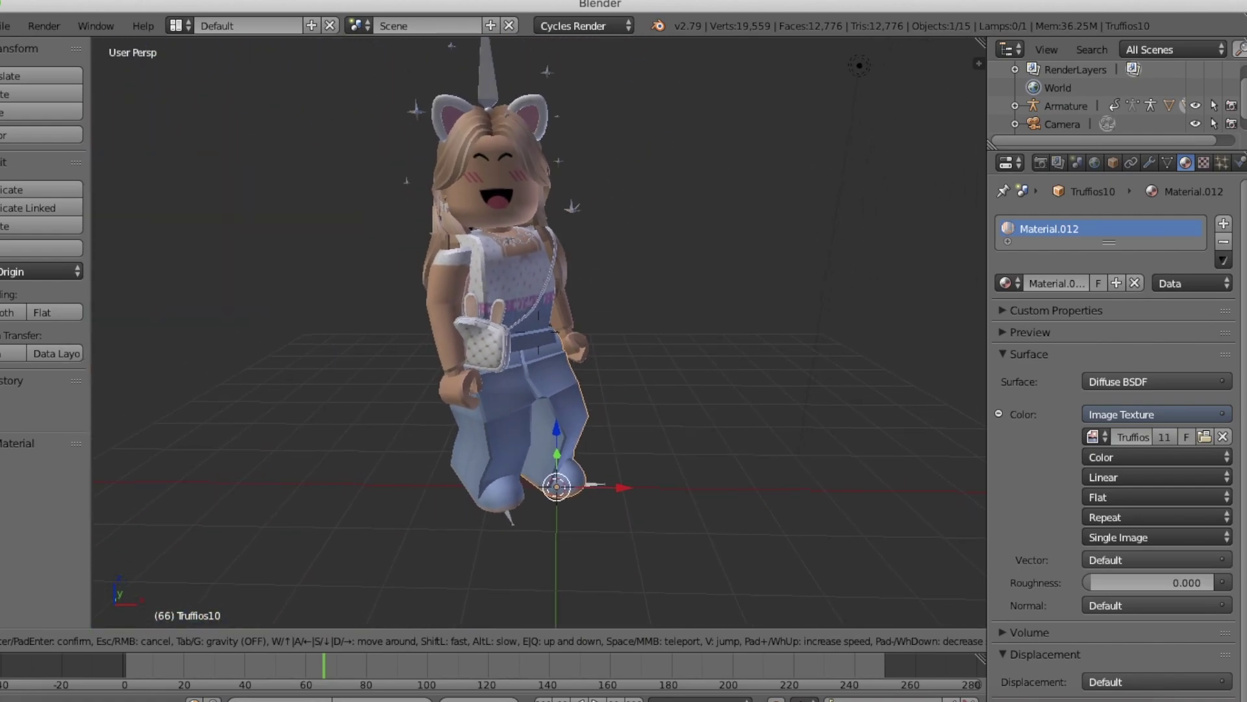
pyautogui.press('Return')
pyautogui.click(126, 669)
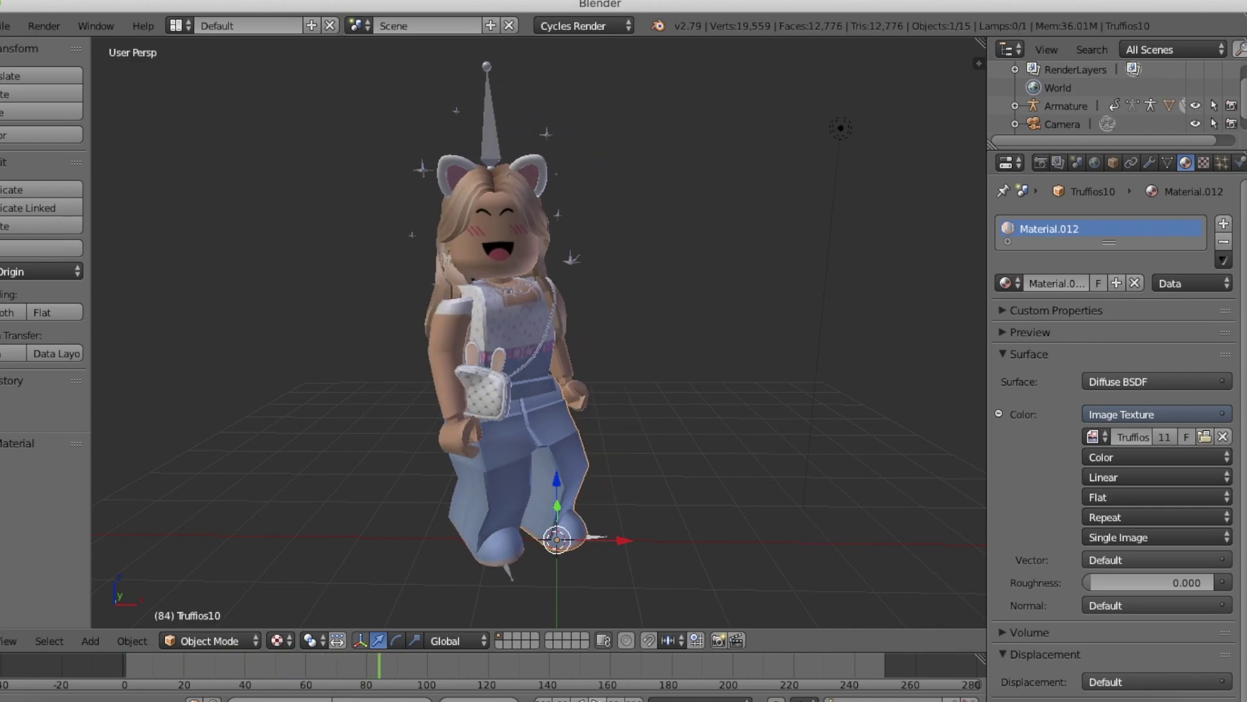
pyautogui.click(125, 669)
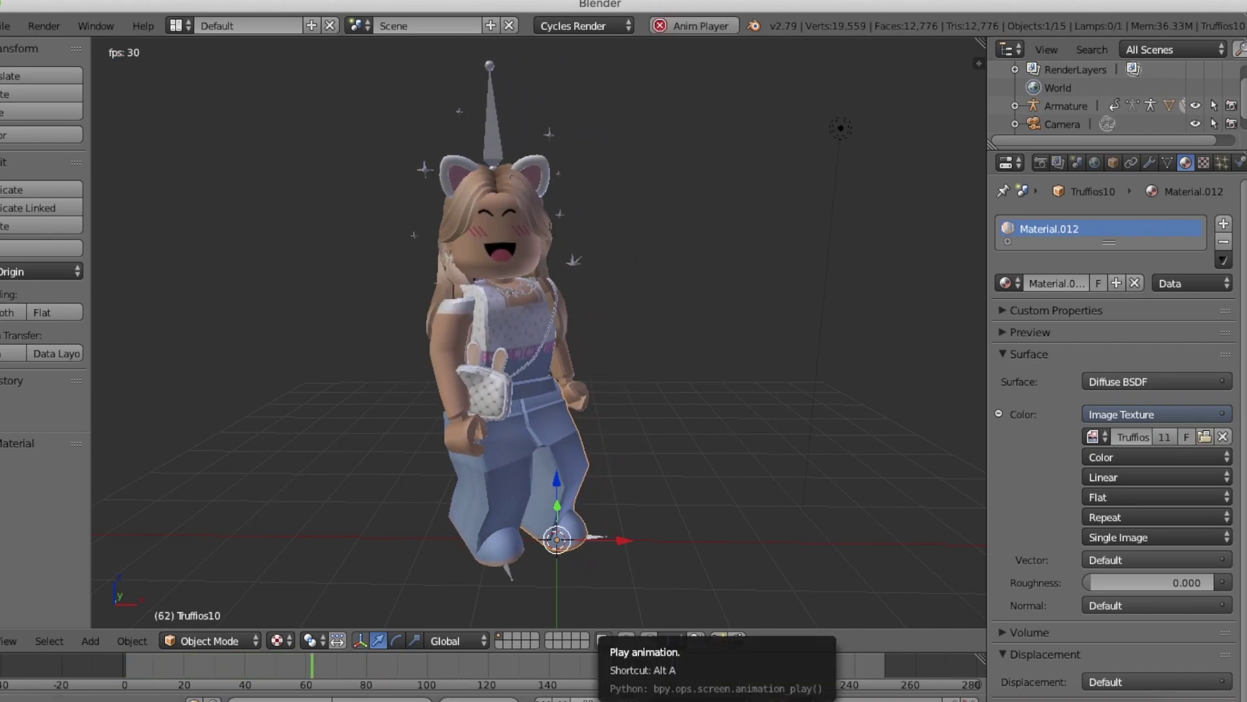
pyautogui.click(589, 701)
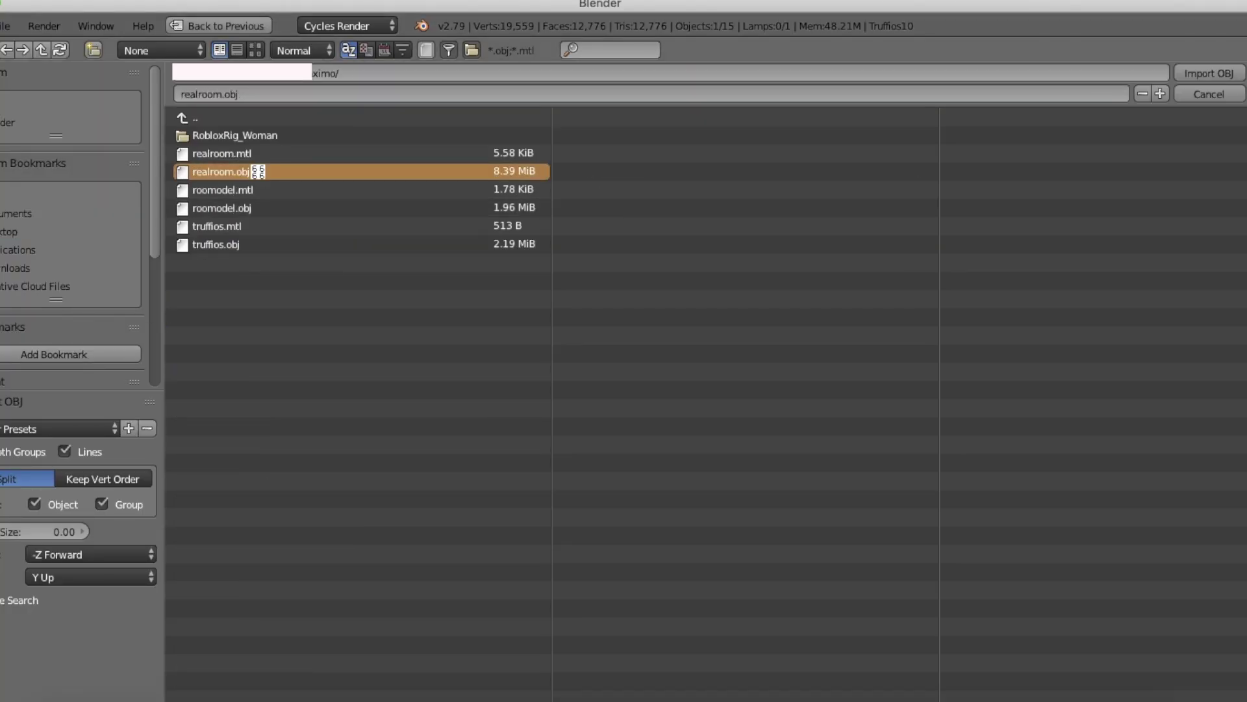
# Import realroom.obj from the Maximo folder and set the origins of its objects to their geometry.
pyautogui.doubleClick(257, 171)
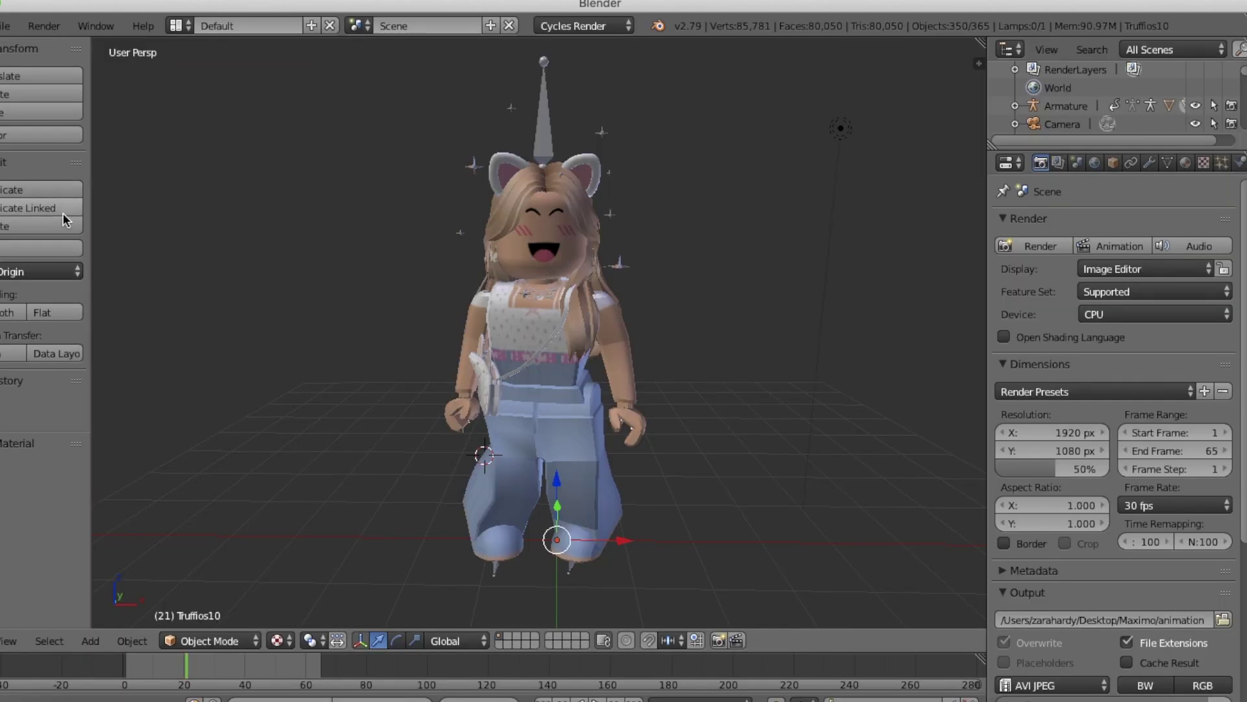
pyautogui.click(50, 272)
pyautogui.click(61, 314)
# Move the imported room along the X axis and lower it by 17.496 units.
pyautogui.scroll(-4, 538, 331)
pyautogui.moveTo(422, 318); pyautogui.dragTo(538, 331, button='middle')
pyautogui.scroll(-1, 538, 332)
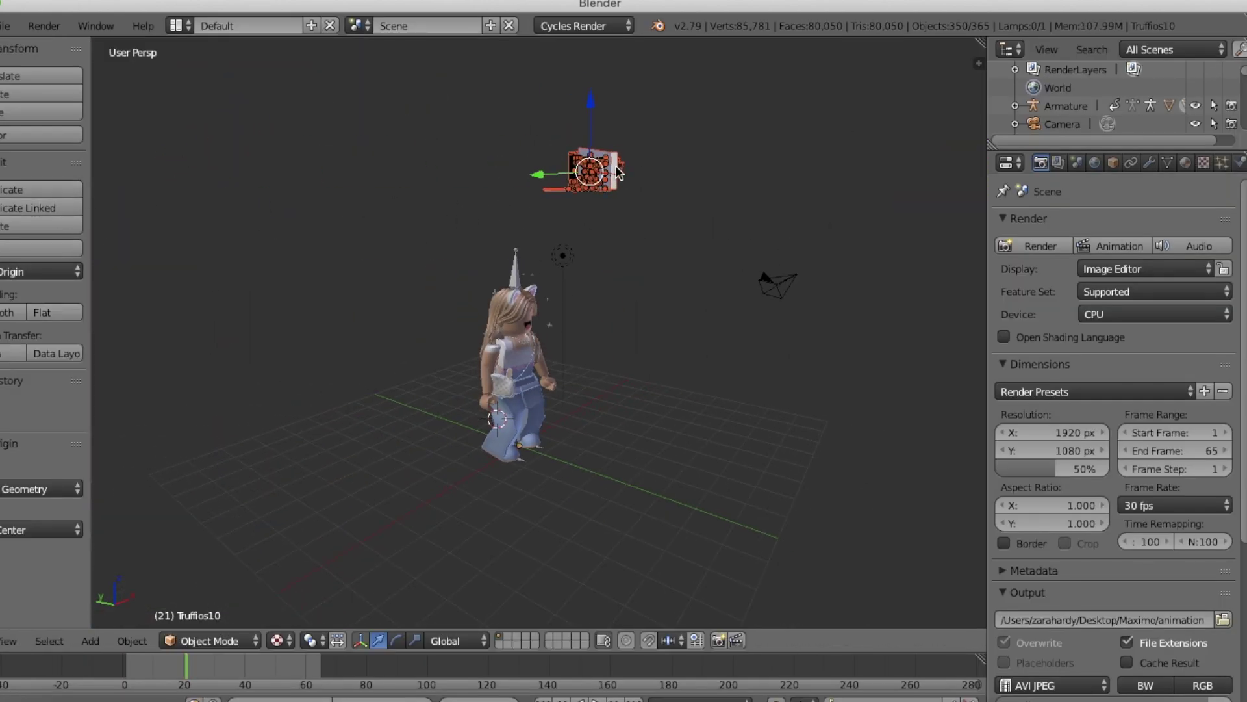
pyautogui.moveTo(620, 174); pyautogui.dragTo(345, 169)
pyautogui.moveTo(318, 98); pyautogui.dragTo(324, 185)
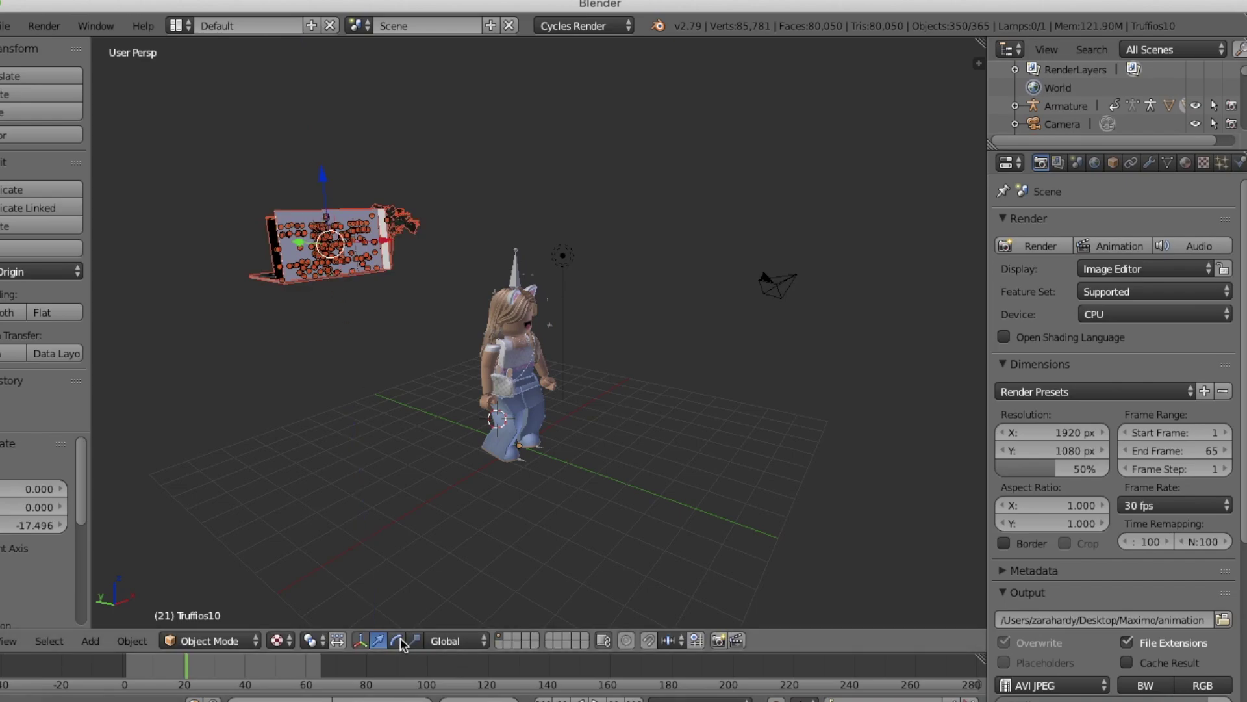
# Turn the room around and shift it vertically and horizontally toward the avatar.
pyautogui.click(978, 65)
pyautogui.press('g')
pyautogui.press('z')
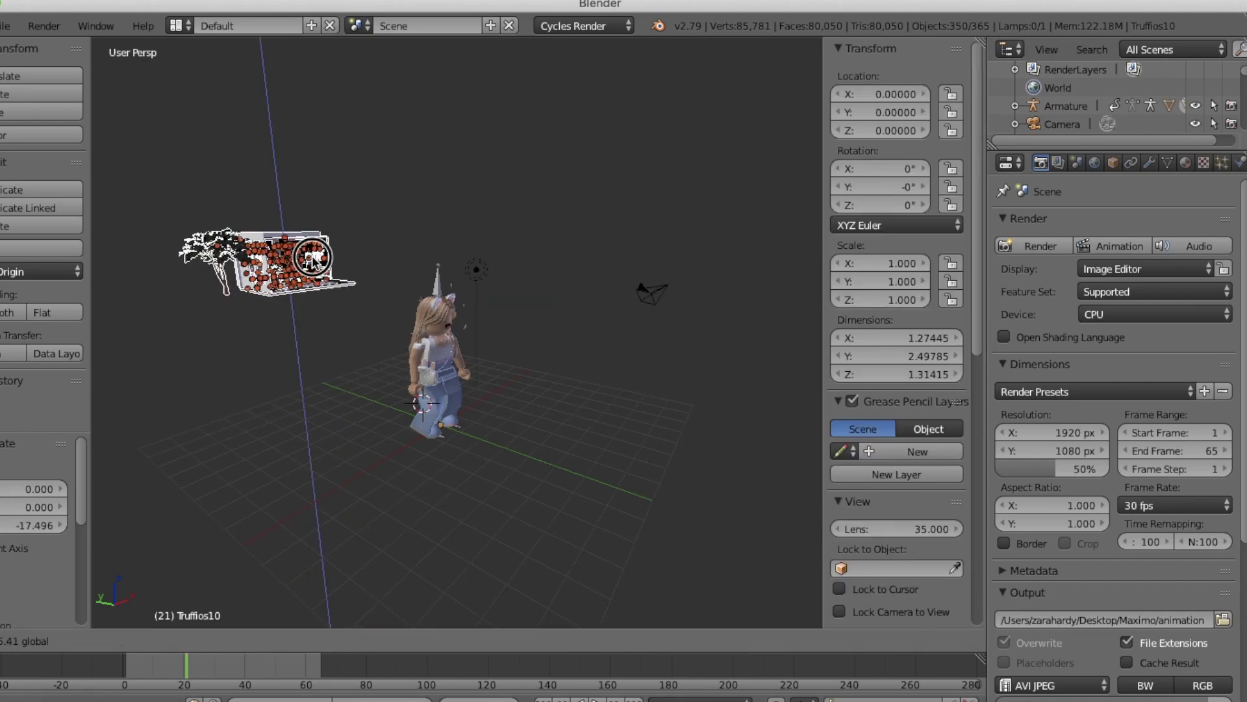
pyautogui.moveTo(312, 255); pyautogui.dragTo(311, 257)
pyautogui.moveTo(395, 245); pyautogui.dragTo(455, 330, button='middle')
pyautogui.moveTo(609, 224); pyautogui.dragTo(714, 243)
pyautogui.moveTo(802, 250); pyautogui.dragTo(421, 252)
# Bring the room around the avatar by moving it -31.604 units on Y, adjusting its height and rotating it 5.34°.
pyautogui.hotkey('shift', 'f')
pyautogui.press('s')
pyautogui.click(457, 333)
pyautogui.moveTo(466, 176); pyautogui.dragTo(442, 318)
pyautogui.press('g')
pyautogui.press('z')
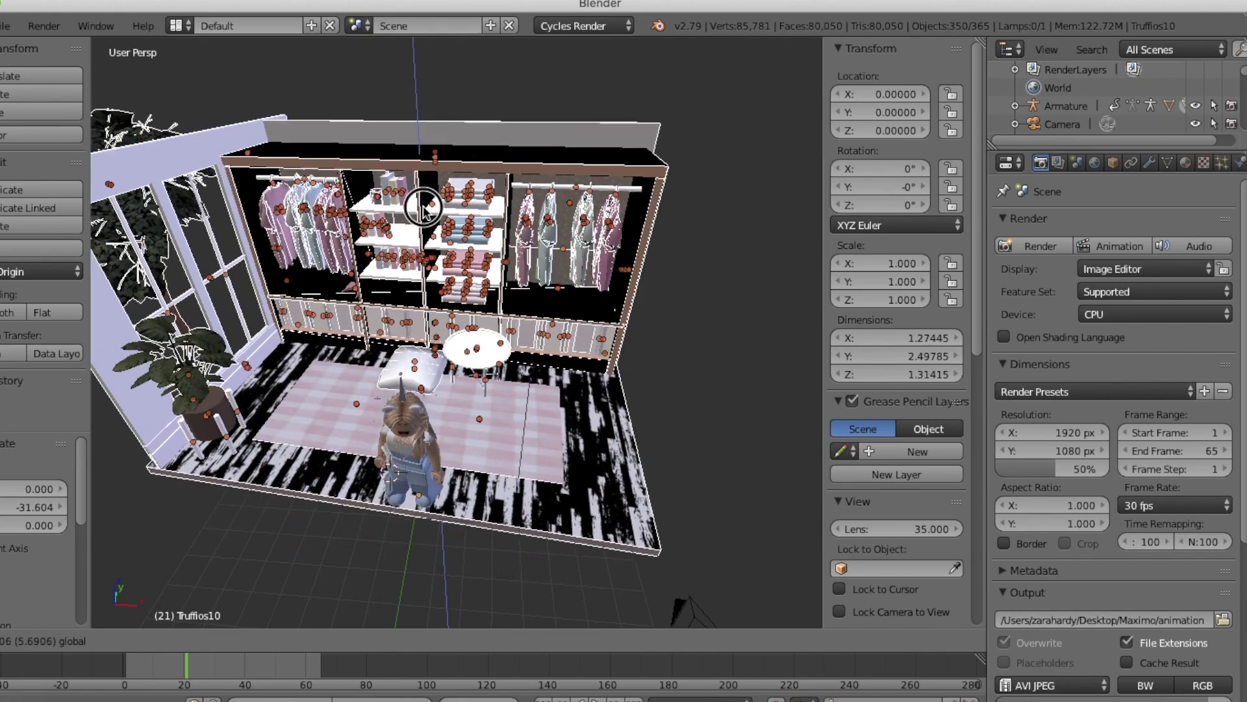
pyautogui.click(396, 629)
pyautogui.moveTo(411, 303); pyautogui.dragTo(408, 294)
# Delete the white floor pillow beside the round table and the other object at the same spot.
pyautogui.hotkey('shift', 'f')
pyautogui.press('w')
pyautogui.press('w')
pyautogui.click(457, 333)
pyautogui.rightClick(459, 337)
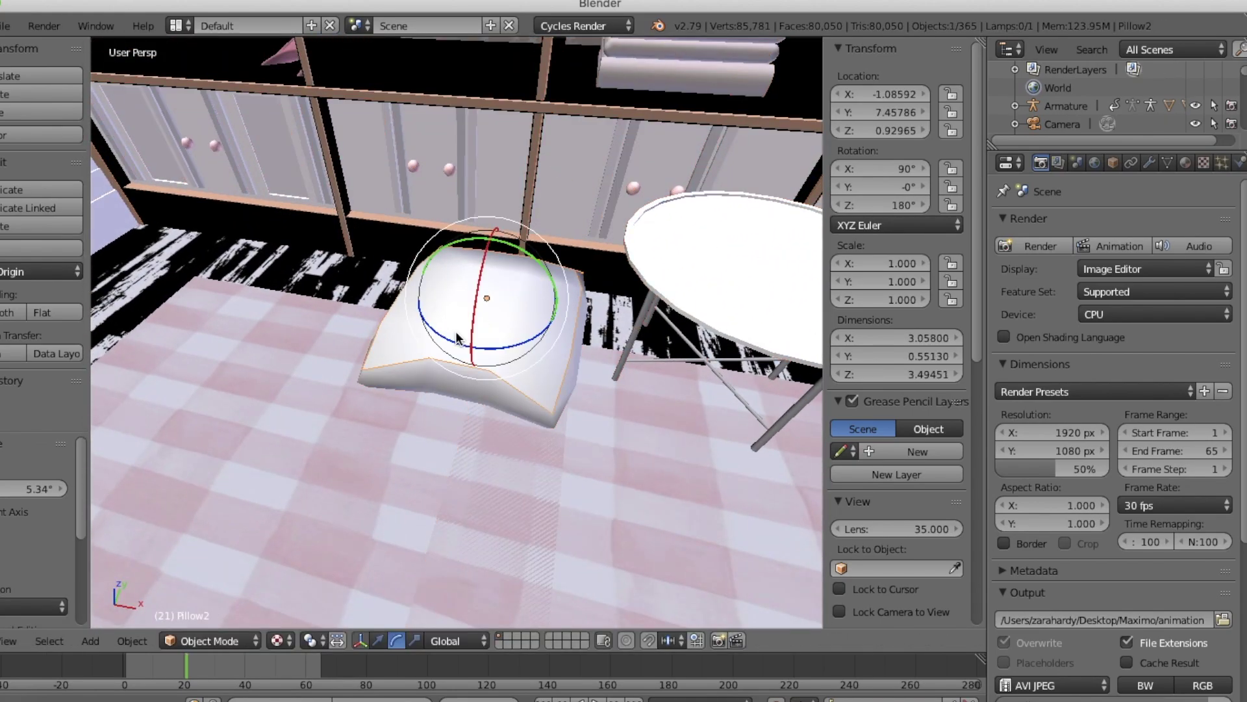
pyautogui.press('x')
pyautogui.press('Return')
pyautogui.rightClick(495, 336)
pyautogui.press('x')
pyautogui.press('Return')
pyautogui.hotkey('shift', 'f')
pyautogui.press('w')
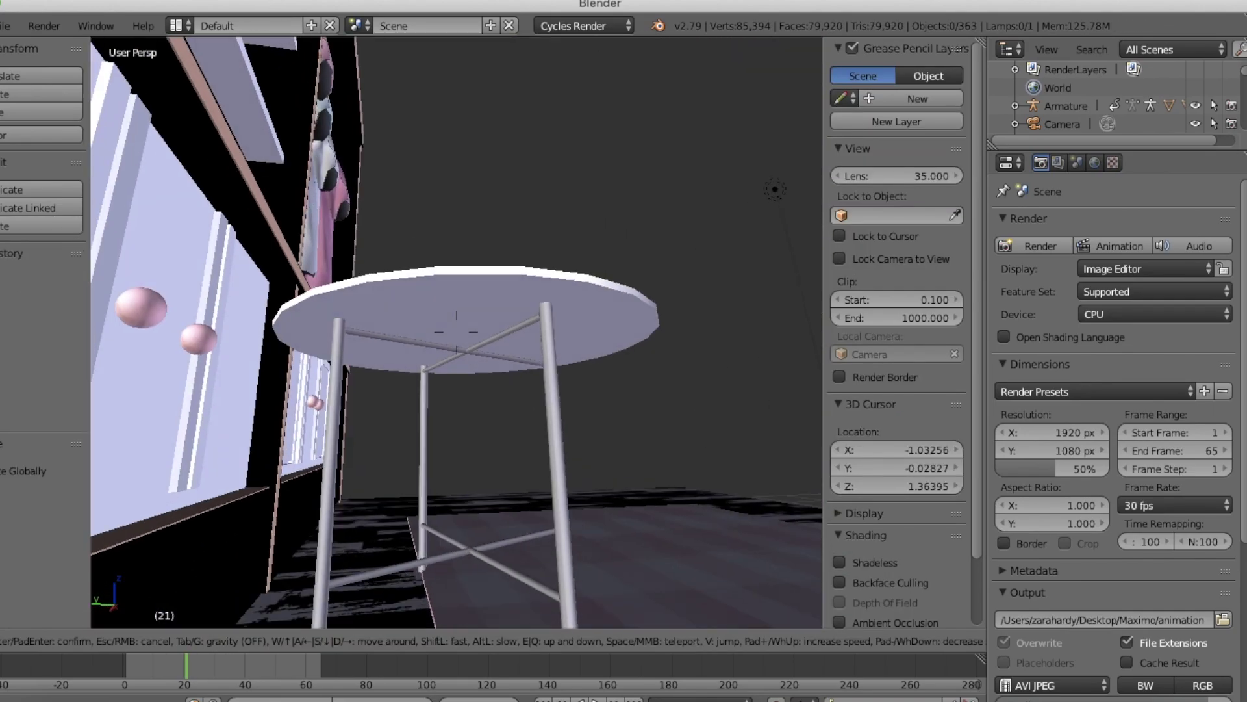
# Delete the round table's white top.
pyautogui.click(456, 332)
pyautogui.rightClick(457, 332)
pyautogui.moveTo(621, 235)
pyautogui.keyDown('ctrl'); pyautogui.mouseDown()
pyautogui.moveTo(643, 330)
pyautogui.moveTo(640, 311)
pyautogui.mouseUp(); pyautogui.keyUp('ctrl')
pyautogui.press('x')
pyautogui.press('Return')
# Delete the remaining legs and crossbars of the round table.
pyautogui.rightClick(552, 497)
pyautogui.keyDown('shift'); pyautogui.rightClick(442, 554); pyautogui.keyUp('shift')
pyautogui.keyDown('shift'); pyautogui.rightClick(436, 535); pyautogui.keyUp('shift')
pyautogui.keyDown('shift'); pyautogui.rightClick(321, 471); pyautogui.keyUp('shift')
pyautogui.press('x')
pyautogui.press('Return')
pyautogui.rightClick(546, 405)
pyautogui.press('x')
pyautogui.press('Return')
# Select the avatar's hair, body, accessories and armature together and move them 4.840 units along Y within the room.
pyautogui.hotkey('shift', 'f')
pyautogui.press('s')
pyautogui.click(457, 332)
pyautogui.rightClick(457, 332)
pyautogui.hotkey('shift', 'f')
pyautogui.press('w')
pyautogui.press('d')
pyautogui.press('s')
pyautogui.click(457, 333)
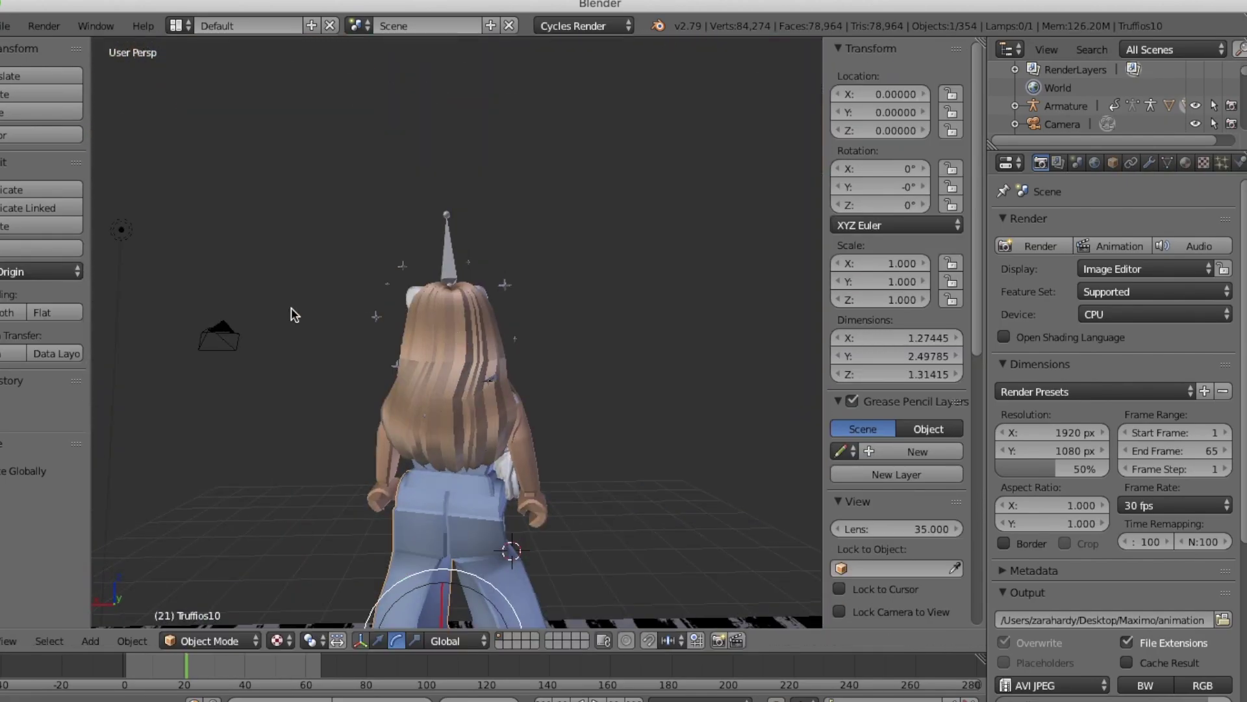
pyautogui.moveTo(289, 300)
pyautogui.keyDown('ctrl'); pyautogui.mouseDown()
pyautogui.moveTo(544, 552)
pyautogui.moveTo(364, 574)
pyautogui.mouseUp(); pyautogui.keyUp('ctrl')
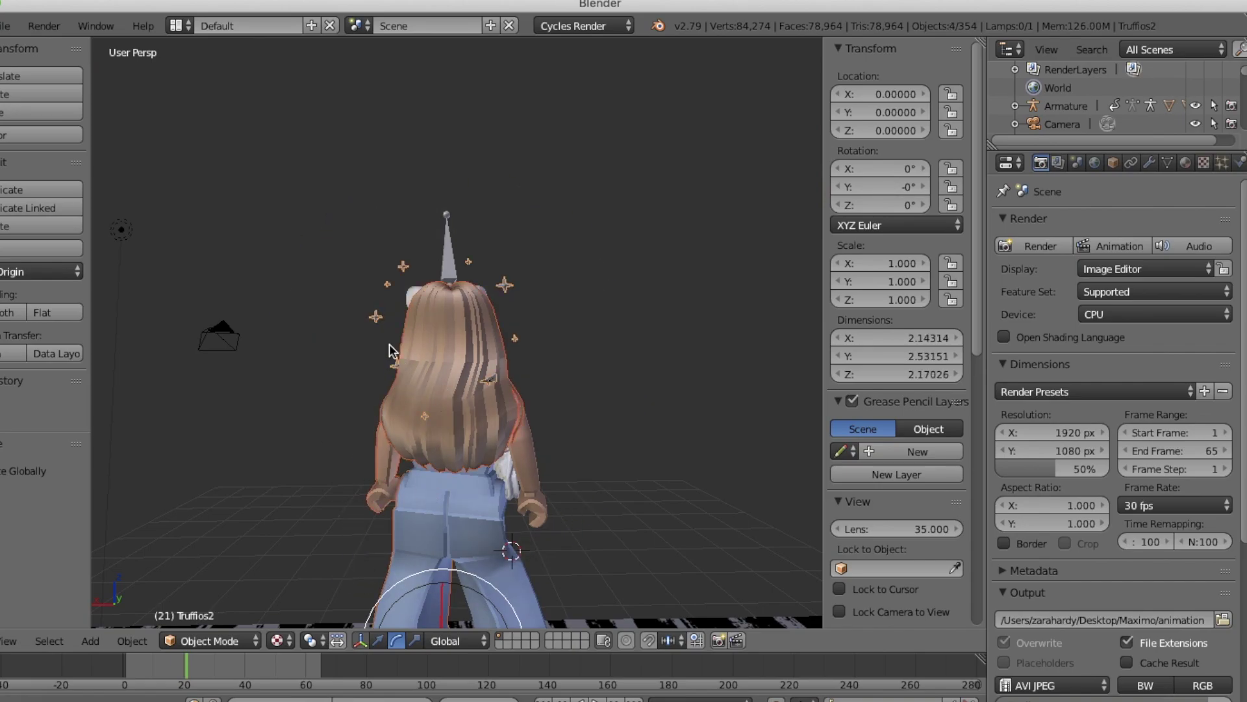
pyautogui.keyDown('shift'); pyautogui.rightClick(504, 415); pyautogui.keyUp('shift')
pyautogui.keyDown('shift'); pyautogui.rightClick(546, 468); pyautogui.keyUp('shift')
pyautogui.keyDown('shift'); pyautogui.rightClick(500, 471); pyautogui.keyUp('shift')
pyautogui.hotkey('shift', 'f')
pyautogui.press('w')
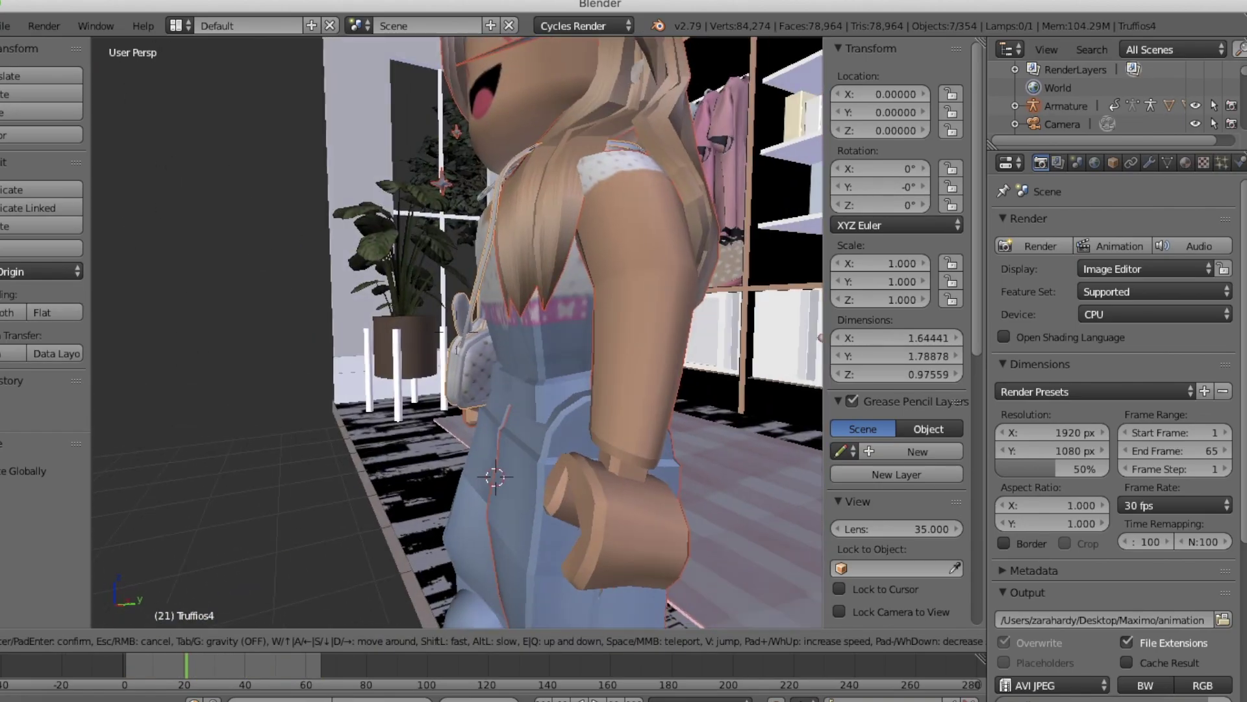
pyautogui.press('Escape')
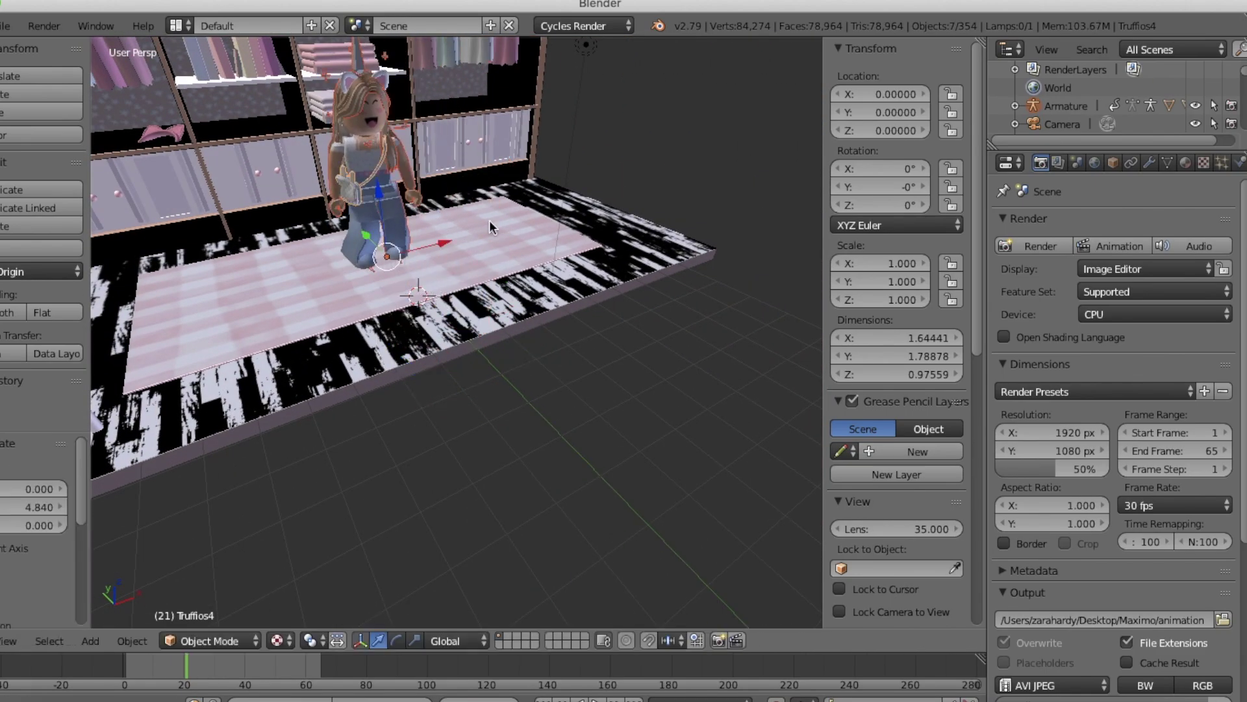
pyautogui.hotkey('shift', 'f')
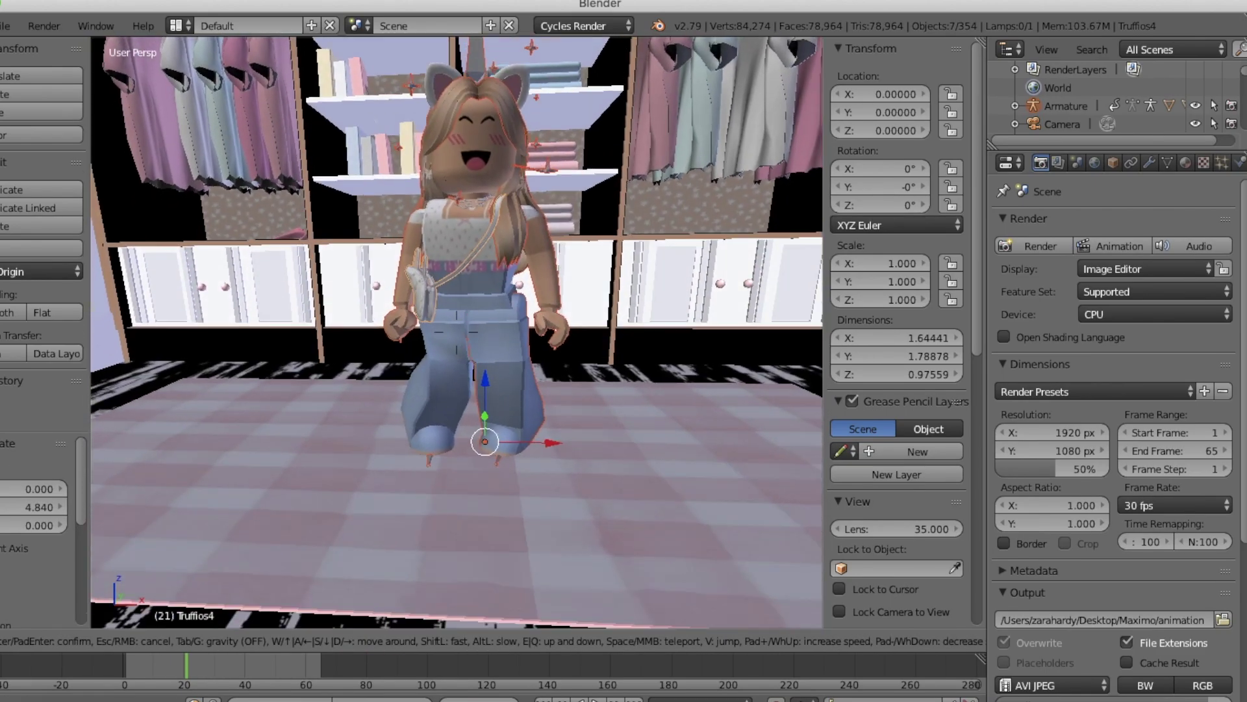
pyautogui.press('Escape')
# Set the timeline's end frame to 65 and replay the animation from frame 0.
pyautogui.hotkey('alt', 'a')
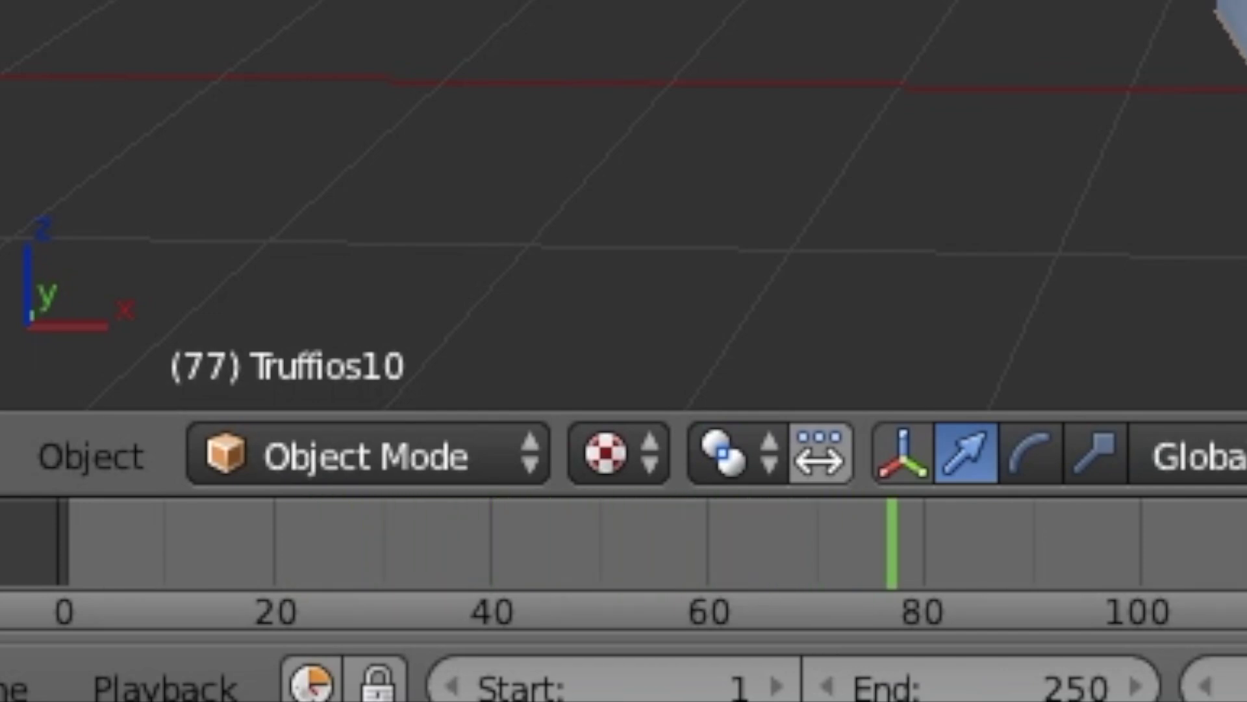
pyautogui.click(909, 684)
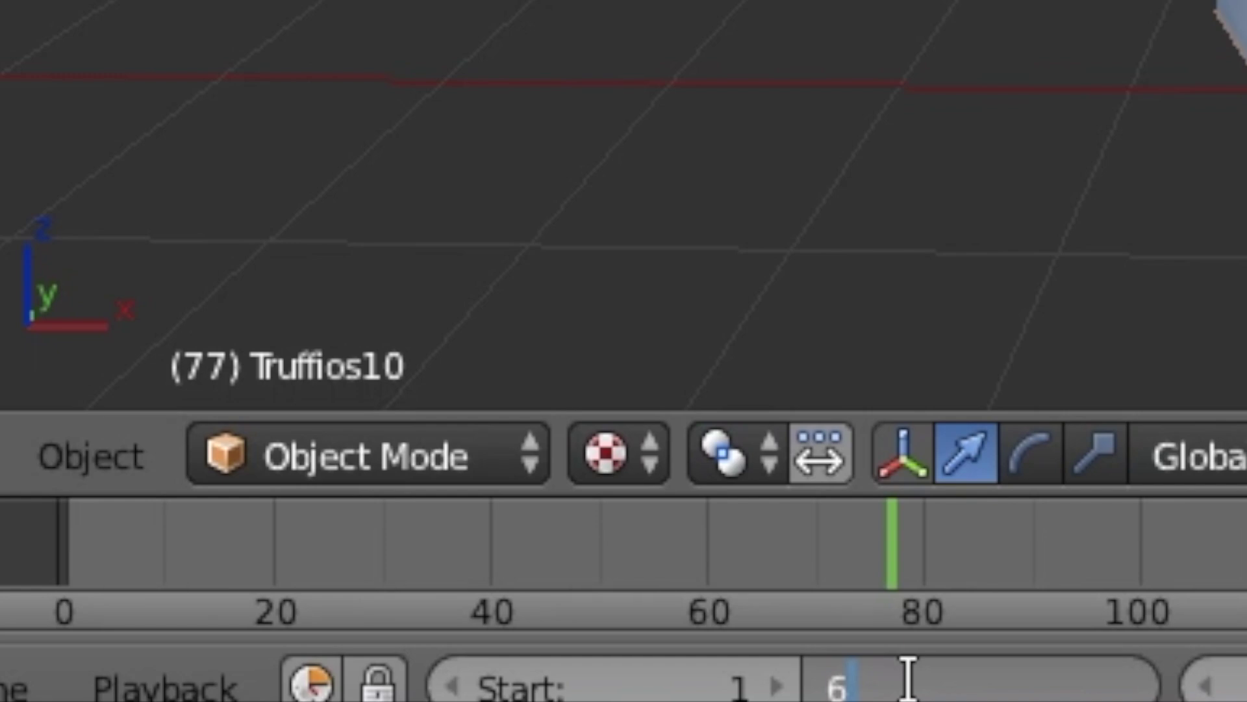
pyautogui.write('65')
pyautogui.press('Return')
pyautogui.click(57, 562)
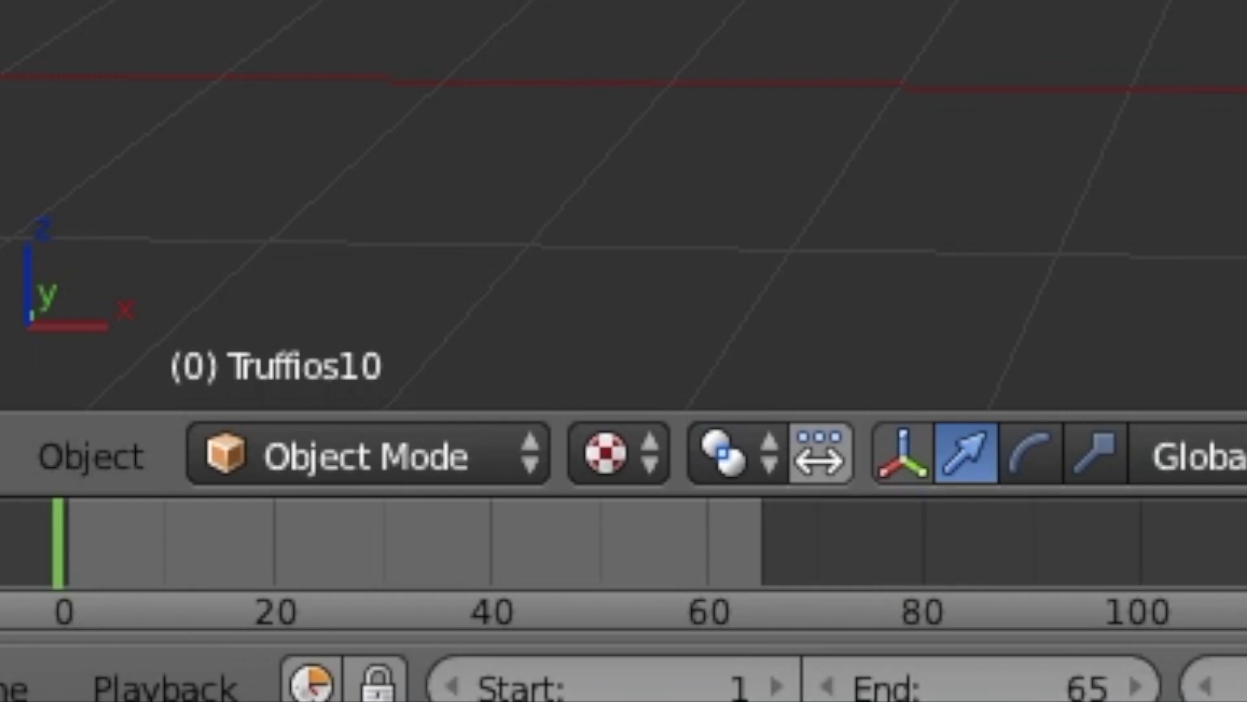
pyautogui.hotkey('alt', 'a')
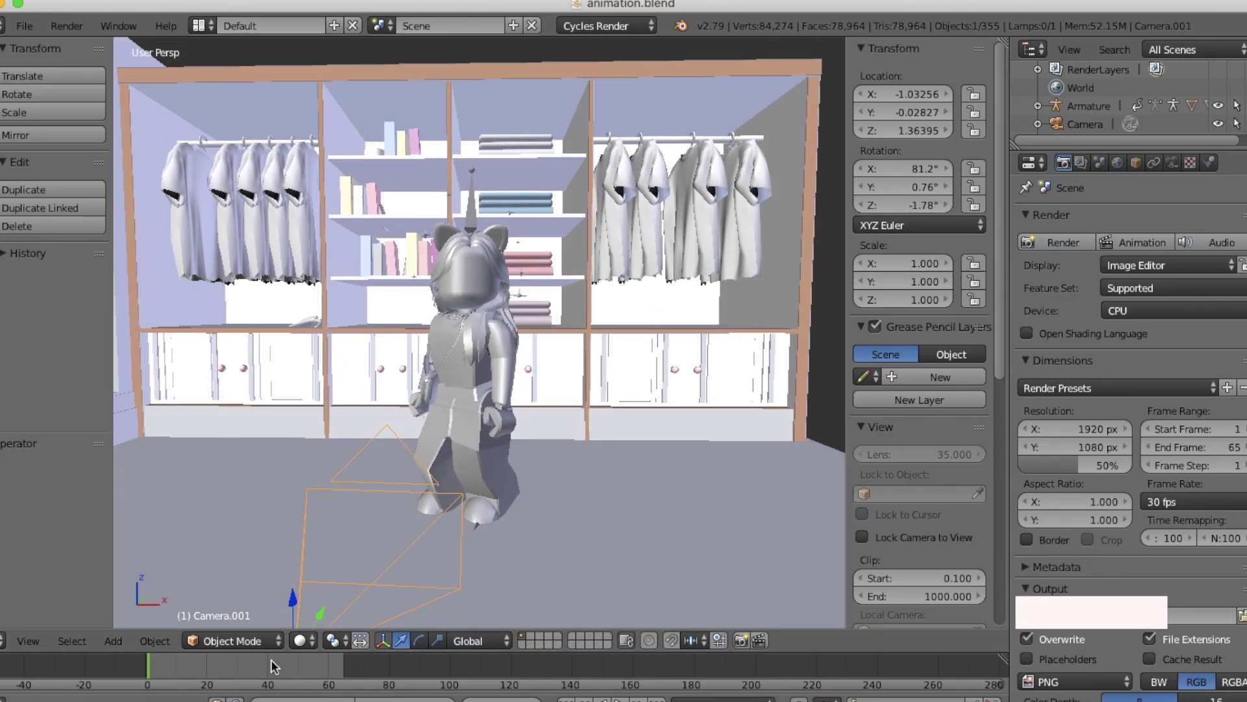
# Display the viewport in Texture shading and set the render output format to FFmpeg video.
pyautogui.click(299, 640)
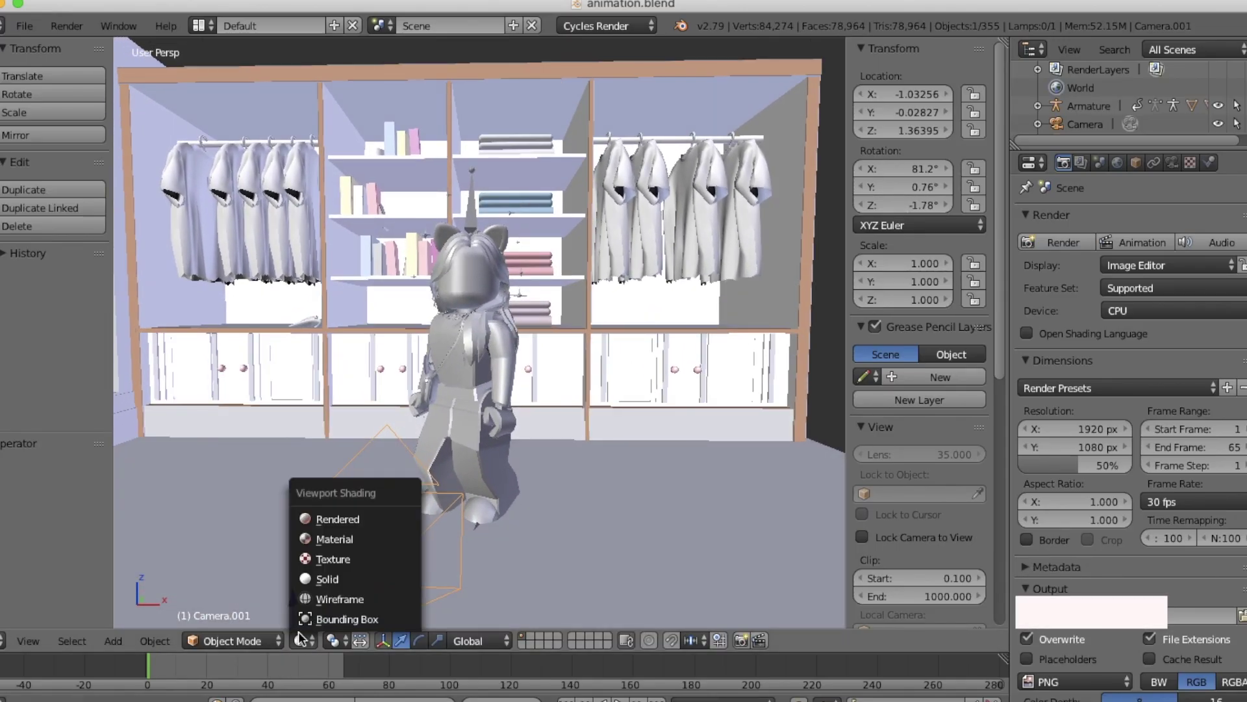
pyautogui.click(324, 560)
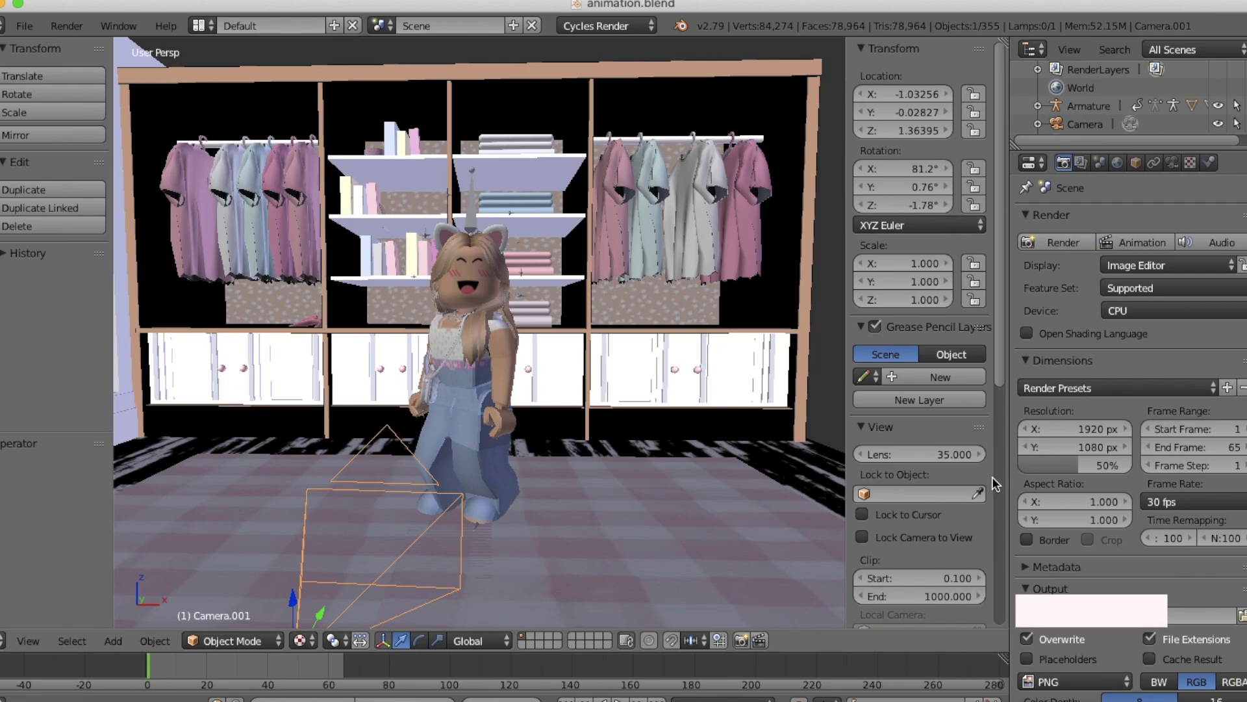
pyautogui.scroll(-3, 1148, 518)
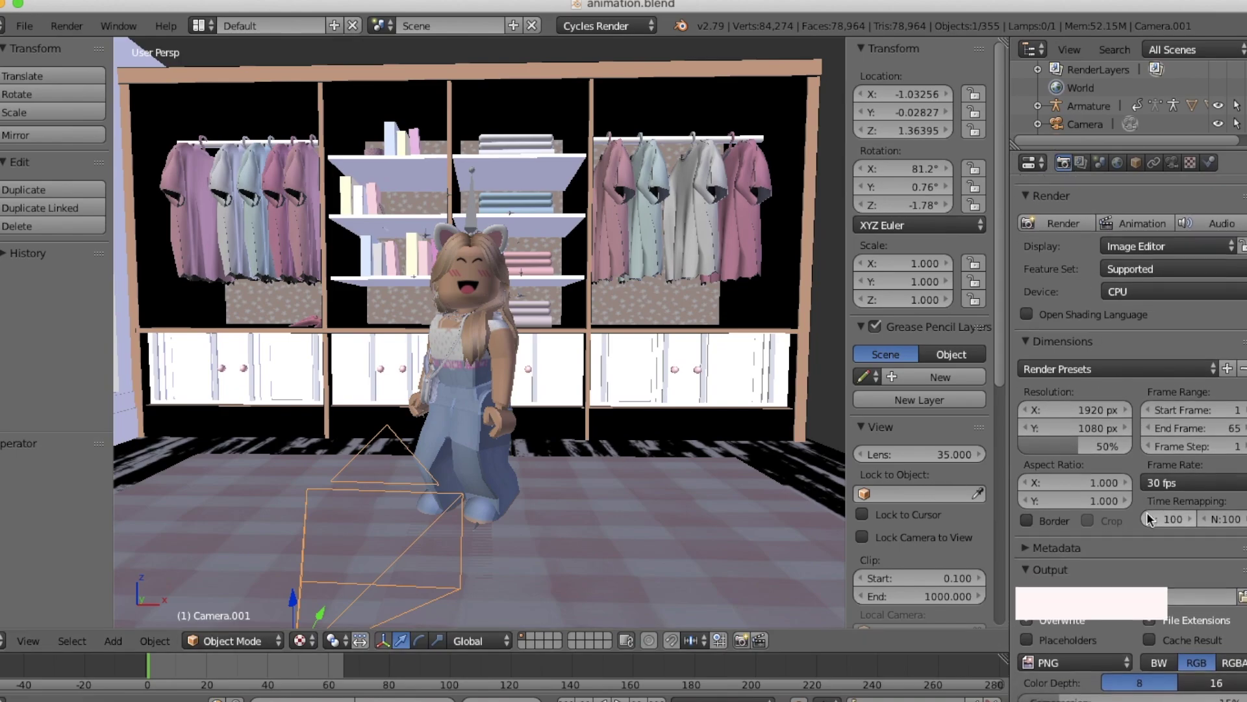
pyautogui.click(1112, 622)
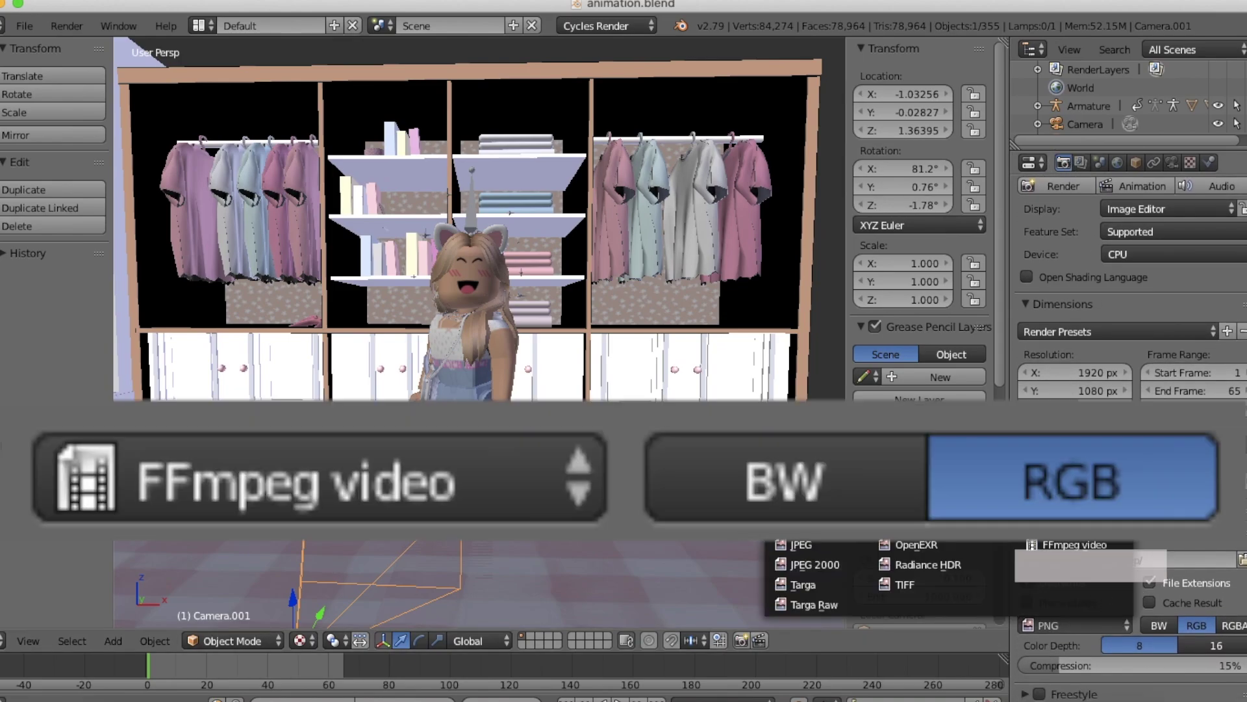
pyautogui.click(1066, 526)
# Set the render output location to the Mixamo folder on the Desktop with the file name animation.
pyautogui.click(1241, 561)
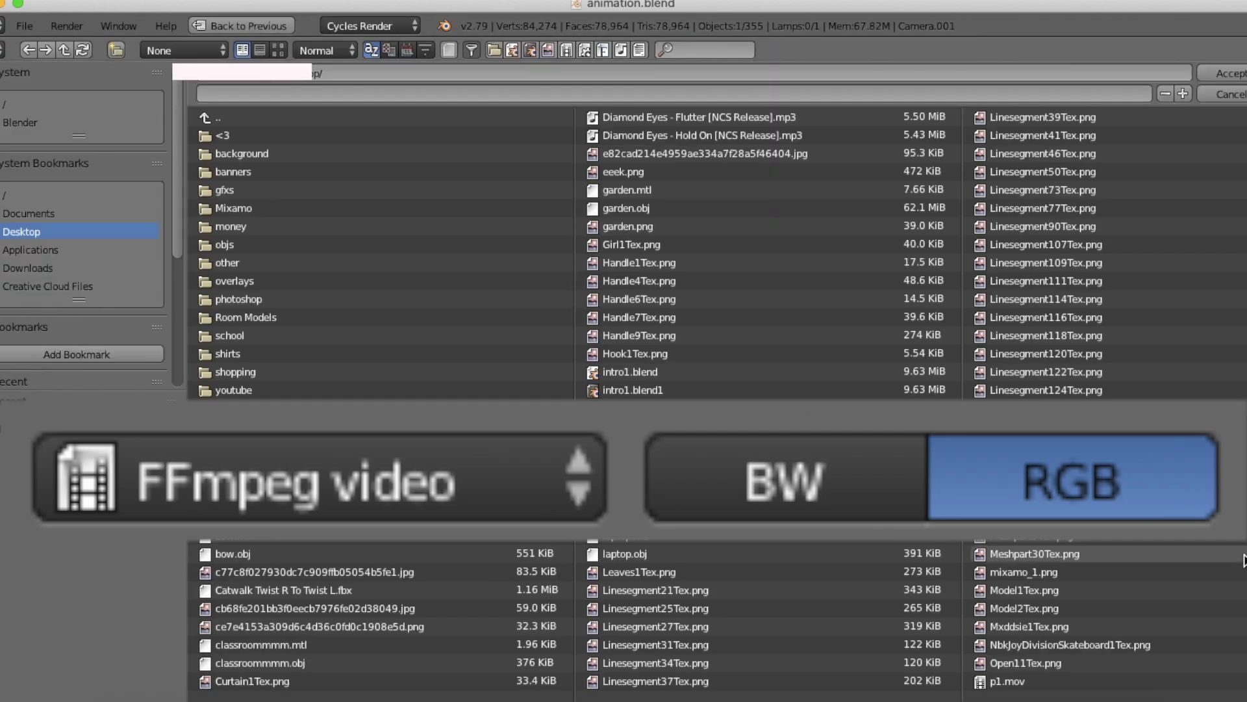
pyautogui.click(251, 208)
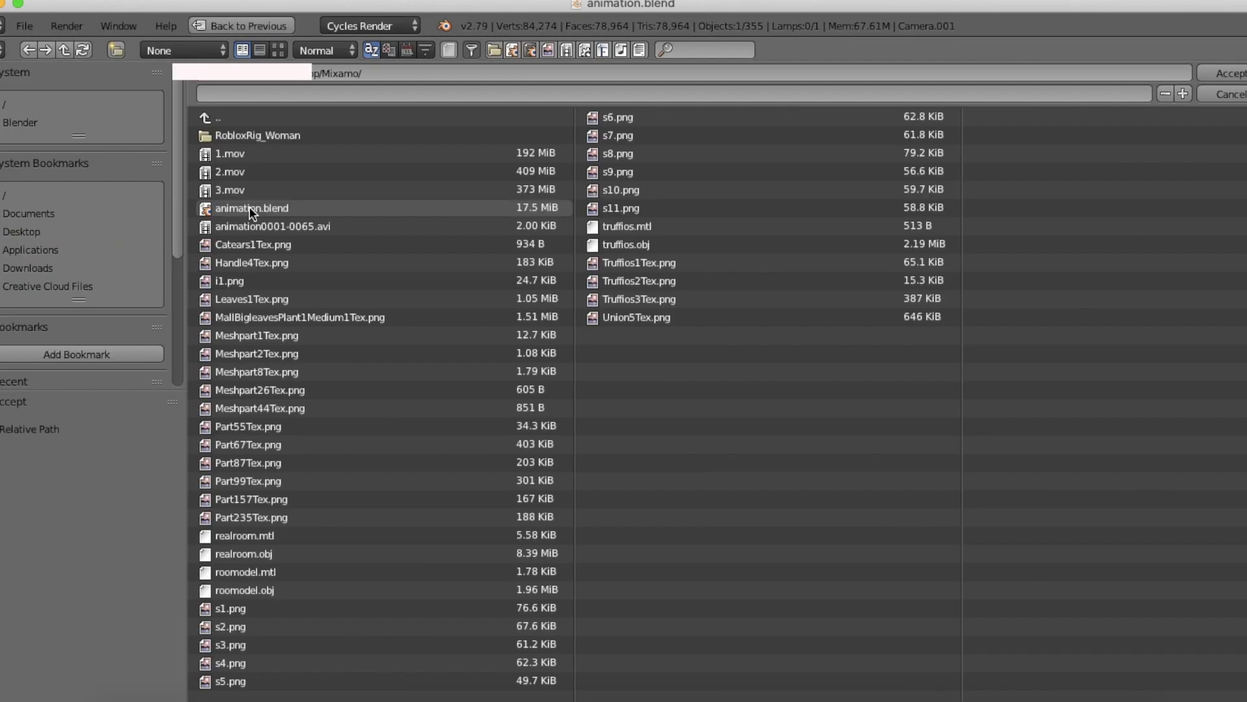
pyautogui.click(247, 93)
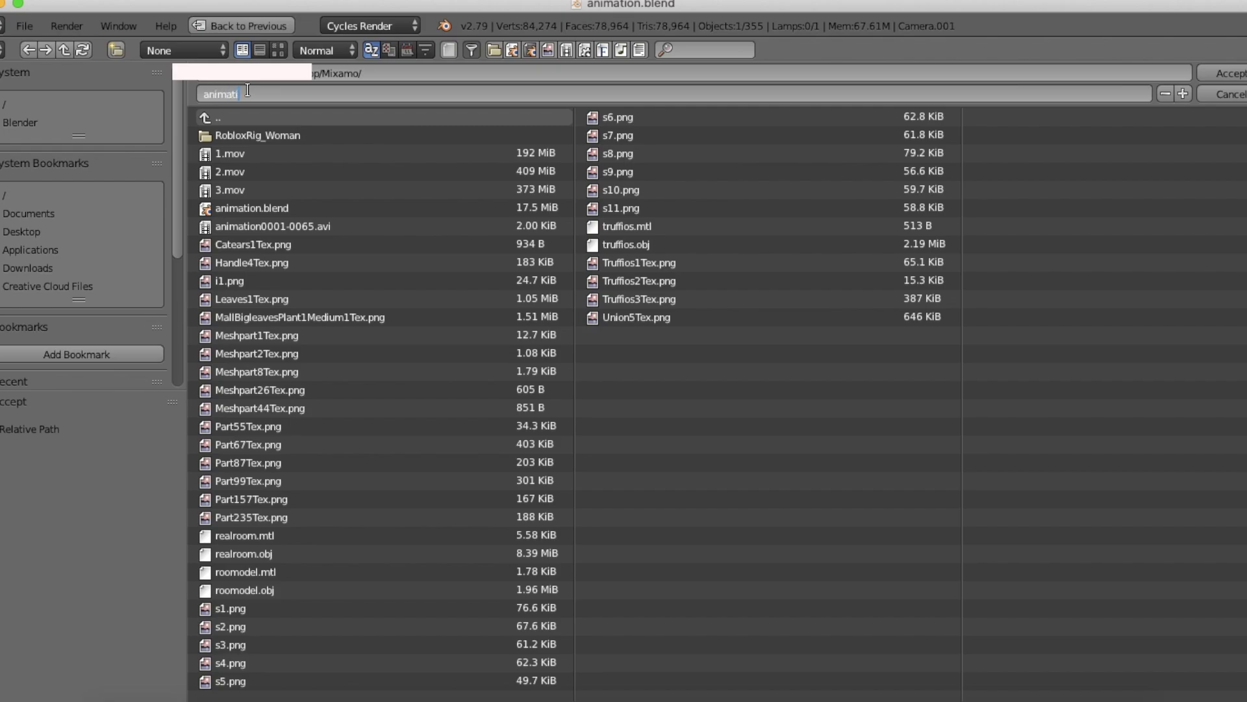
# Frame the avatar and the wardrobe through the camera view and start the render.
pyautogui.click(27, 640)
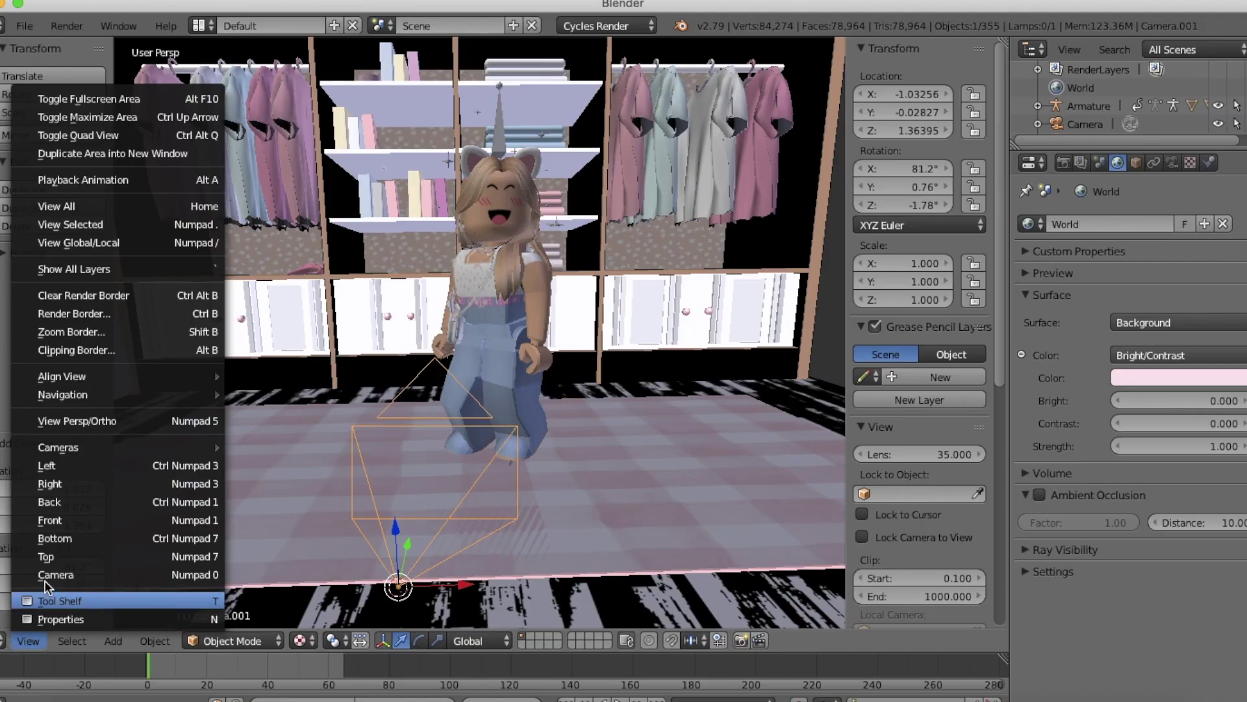
pyautogui.click(45, 574)
pyautogui.hotkey('shift', 'f')
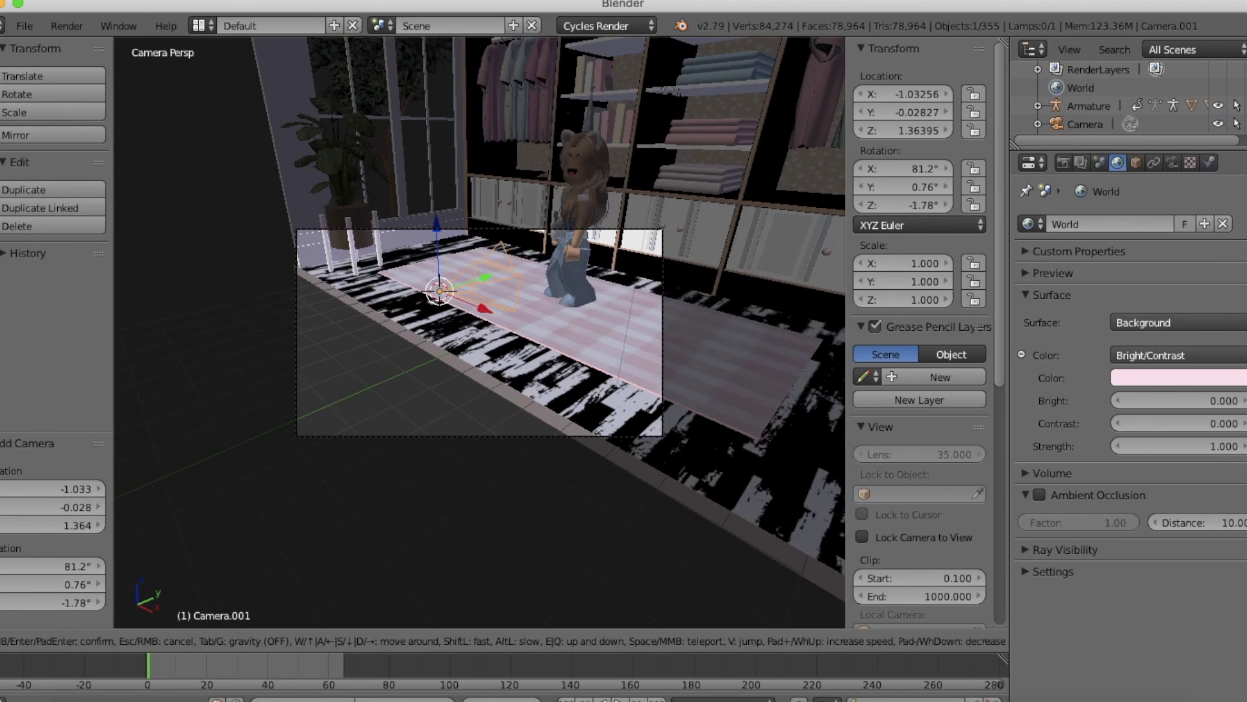
pyautogui.press('s')
pyautogui.press('a')
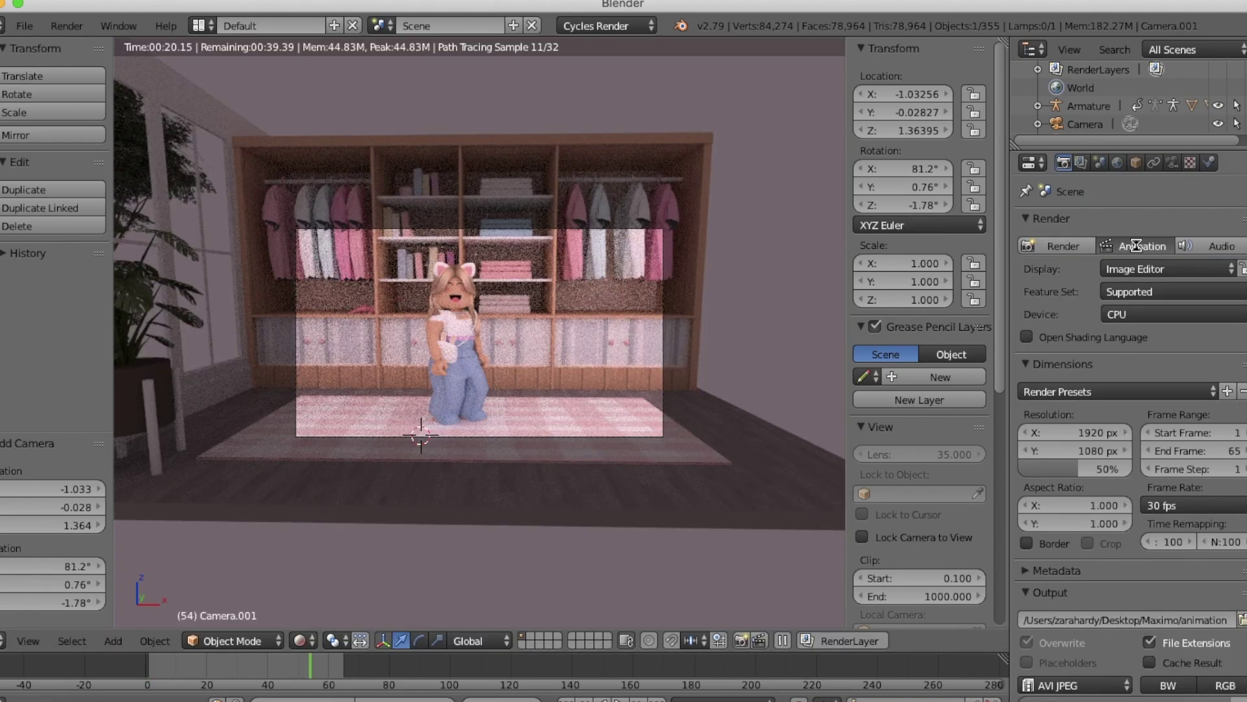
pyautogui.press('F12')
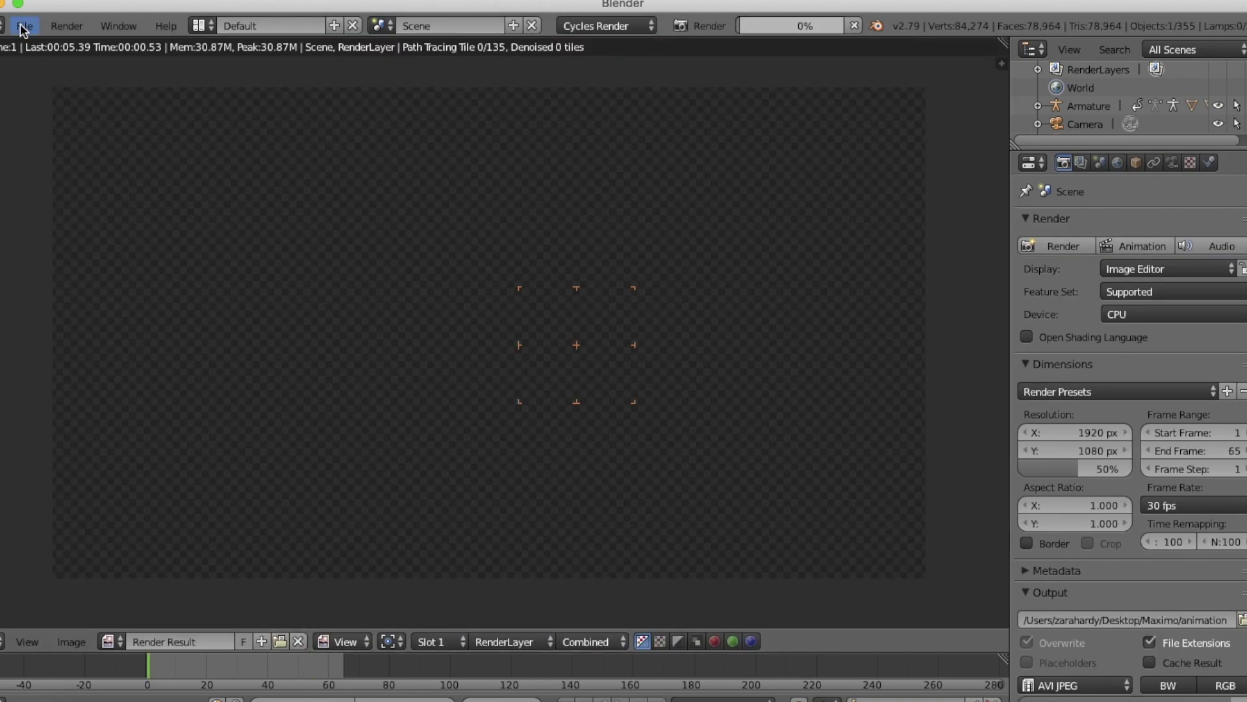